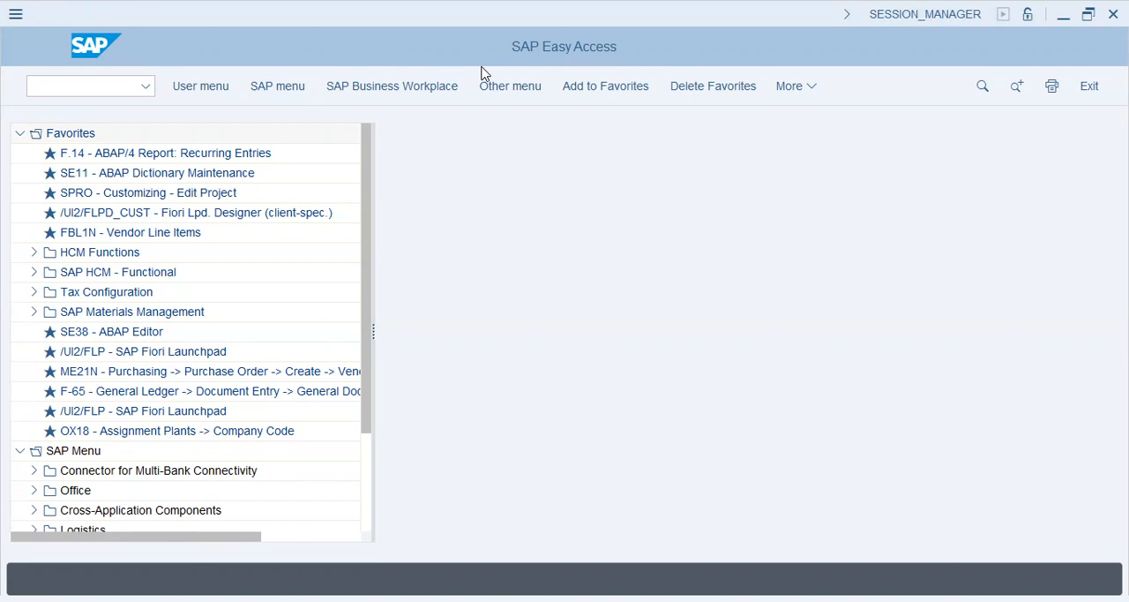
In a blank Notepad note, write the title "Vendor Reconciliation - criteria" and an indented "GL - Master Data" heading
{"action": "type", "text": "Vendor "}
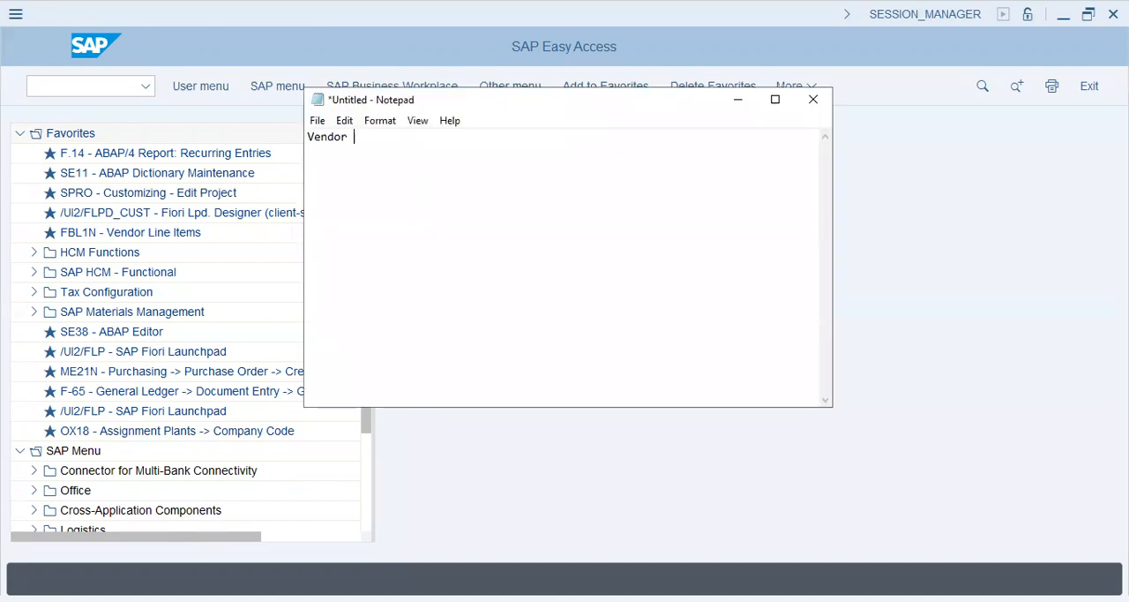
{"action": "type", "text": "Reconciliation - criteria  \t"}
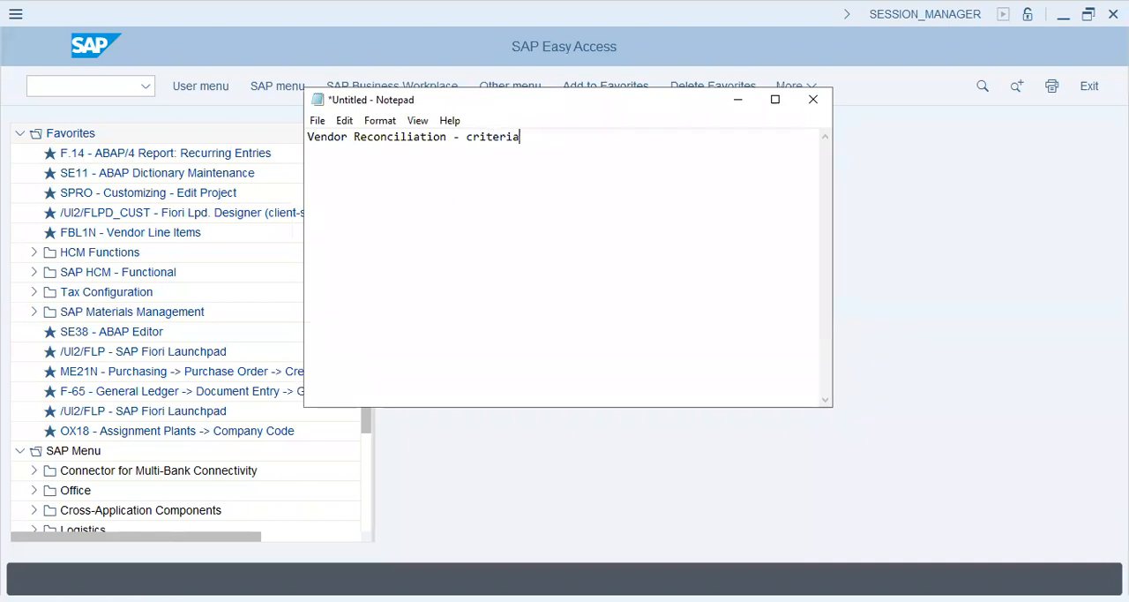
{"action": "type", "text": "GL - Master Data"}
{"action": "key", "text": "Return"}
Add an indented "GL - Entries" heading a few blank lines below the master data heading
{"action": "key", "text": "Tab"}
{"action": "key", "text": "Return"}
{"action": "key", "text": "Tab"}
{"action": "key", "text": "Return"}
{"action": "key", "text": "Tab"}
{"action": "key", "text": "Return"}
{"action": "key", "text": "Tab"}
{"action": "key", "text": "Return"}
{"action": "key", "text": "Tab"}
{"action": "type", "text": "GL - Entries"}
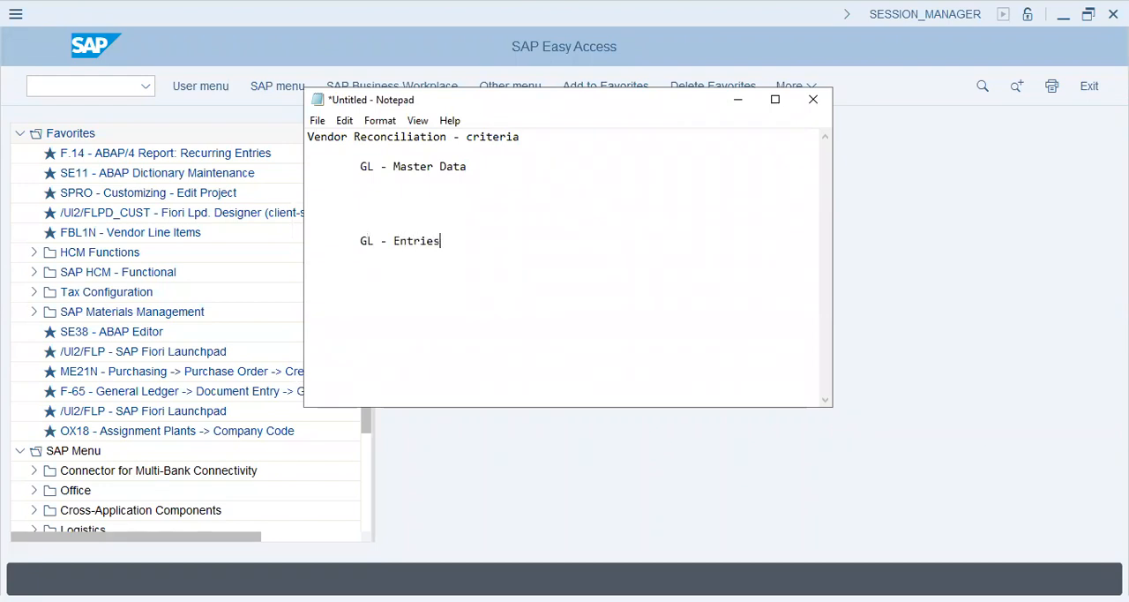
{"action": "key", "text": "Return"}
{"action": "key", "text": "Tab"}
{"action": "key", "text": "Return"}
{"action": "key", "text": "Tab"}
Write "Sort Key - 014 --- Purchase Order" directly beneath the "GL - Master Data" heading
{"action": "key", "text": "Up"}
{"action": "key", "text": "Up"}
{"action": "key", "text": "Up"}
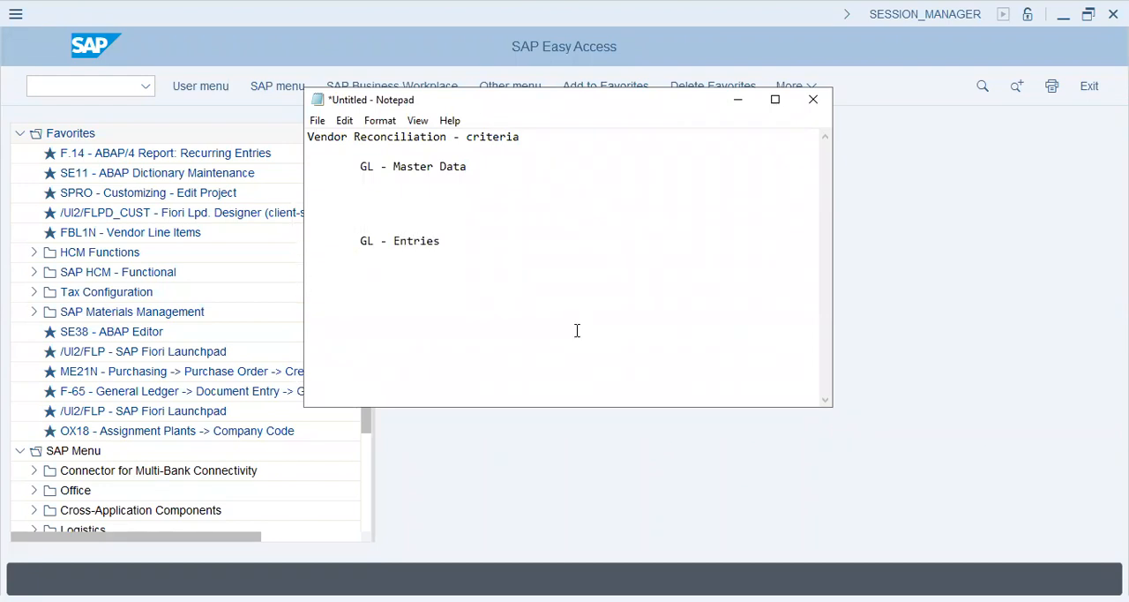
{"action": "type", "text": "Sort Key - 014 --- Purchase Order"}
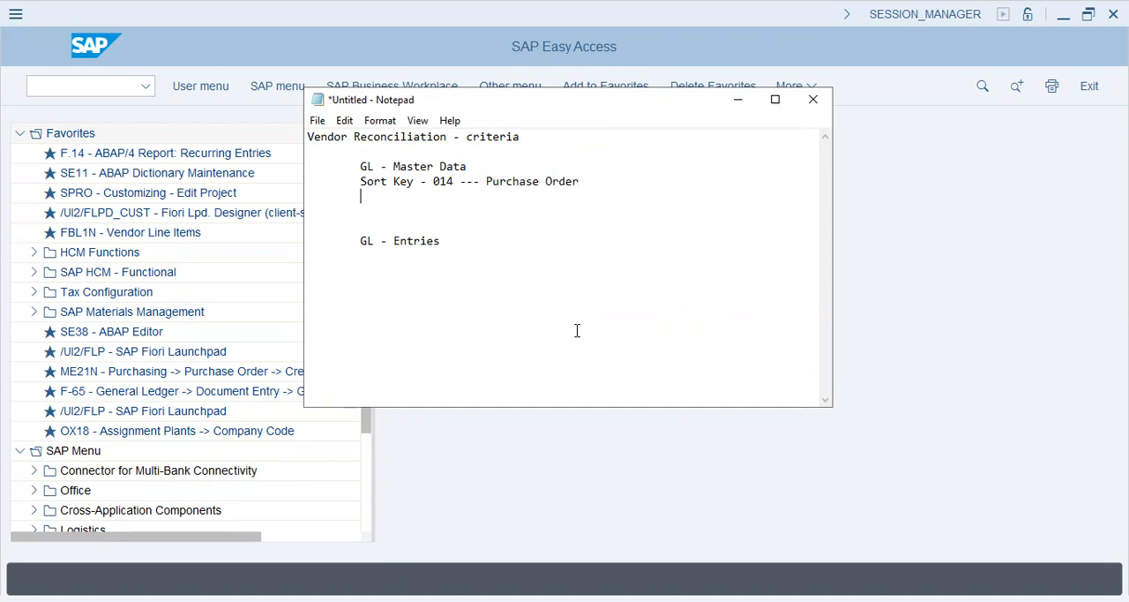
Under the "GL - Entries" heading, start a line reading "sort key (from master data)"
{"action": "key", "text": "Down"}
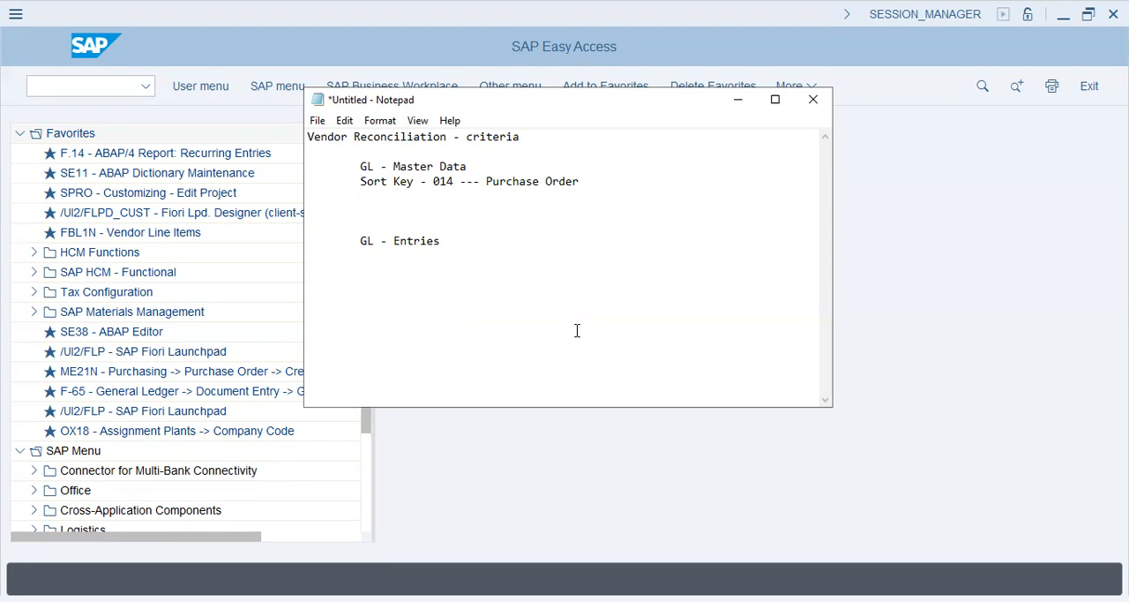
{"action": "key", "text": "Down"}
{"action": "key", "text": "Down"}
{"action": "key", "text": "Down"}
{"action": "key", "text": "Down"}
{"action": "key", "text": "Down"}
{"action": "type", "text": "sort key (from master data) -"}
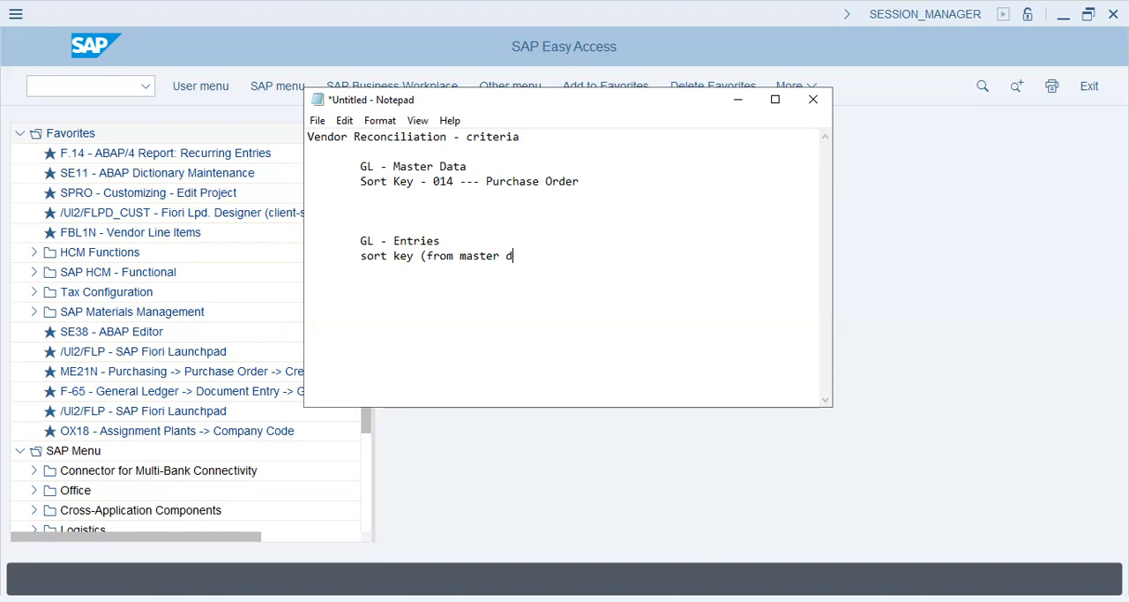
Complete the sort key line with "----> pulls <--- purchase record"
{"action": "key", "text": "BackSpace"}
{"action": "type", "text": "---> pull s <--- purchase o"}
{"action": "key", "text": "BackSpace"}
{"action": "type", "text": "reco"}
{"action": "key", "text": "BackSpace"}
{"action": "key", "text": "BackSpace"}
{"action": "type", "text": "cord "}
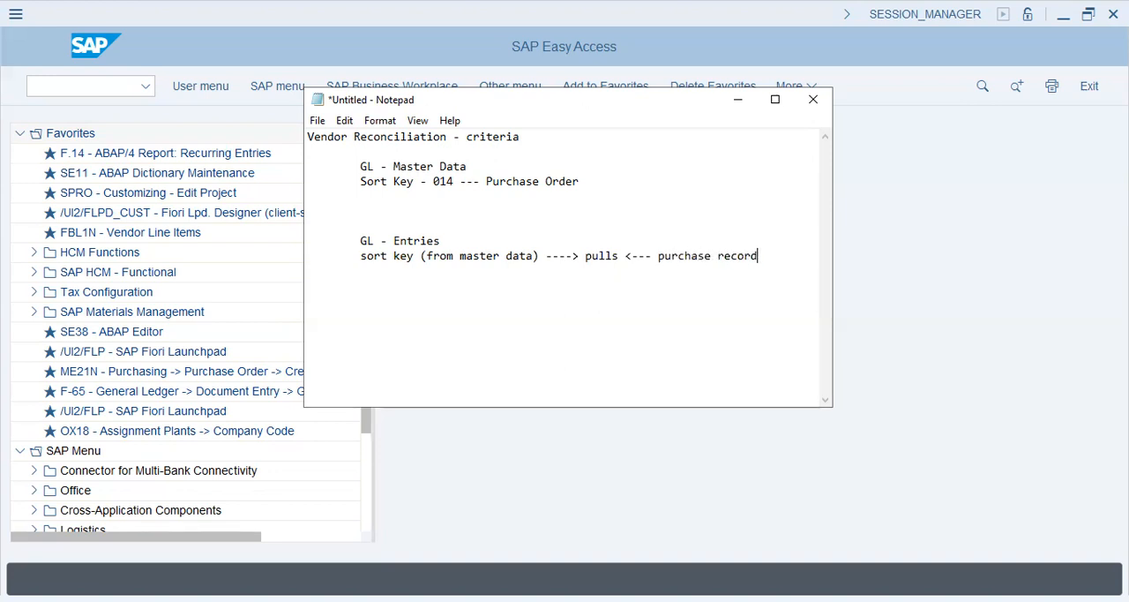
{"action": "type", "text": "where"}
Add the indented lines "where", "into" and "Assignment field" below the sort key line
{"action": "key", "text": "Tab"}
{"action": "type", "text": "into "}
{"action": "type", "text": "Assignment field"}
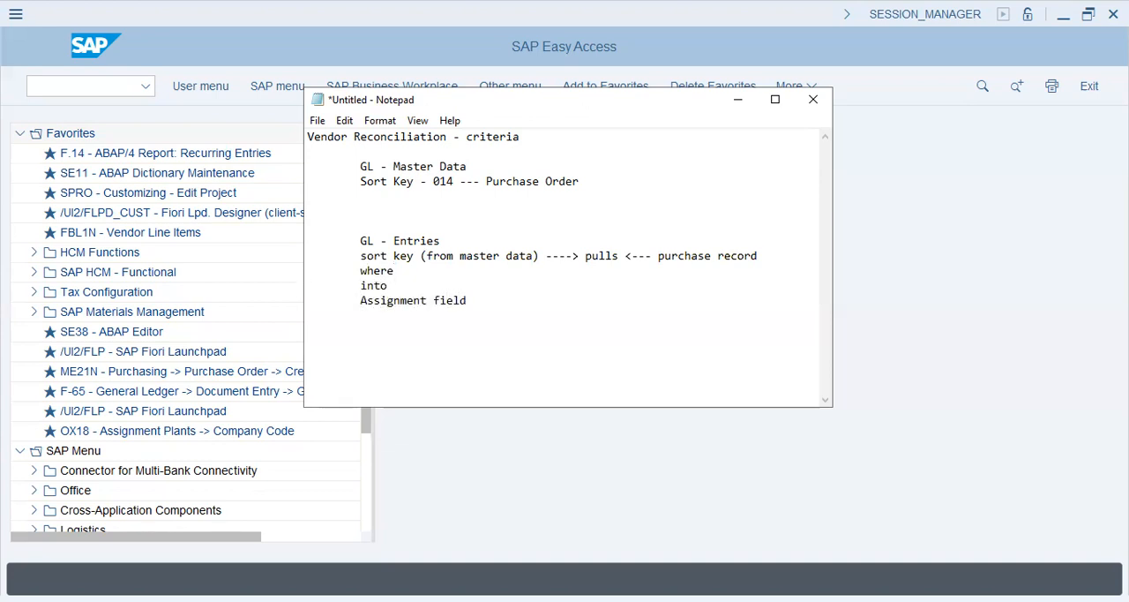
Switch to SAP and open transaction FB03 for displaying documents
{"action": "left_click", "coordinate": [105, 88]}
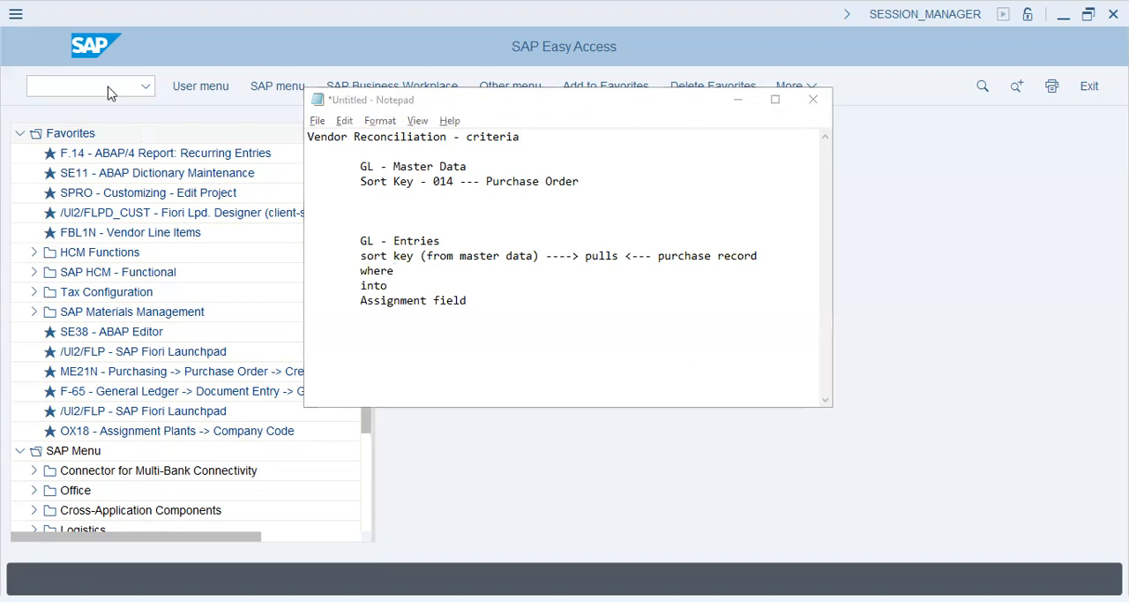
{"action": "type", "text": "fb03"}
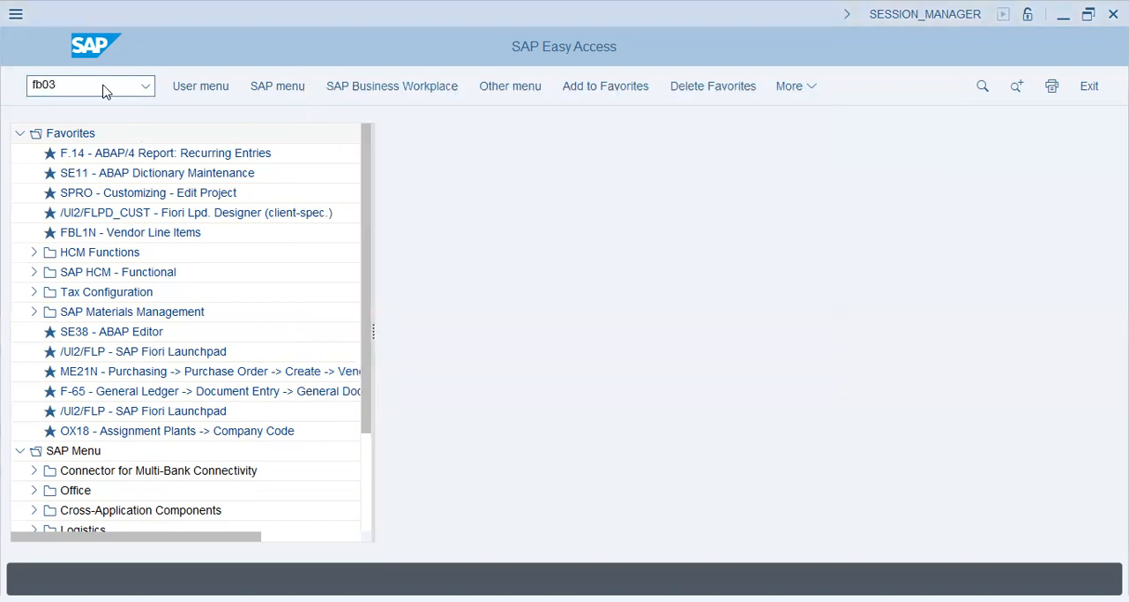
{"action": "key", "text": "Return"}
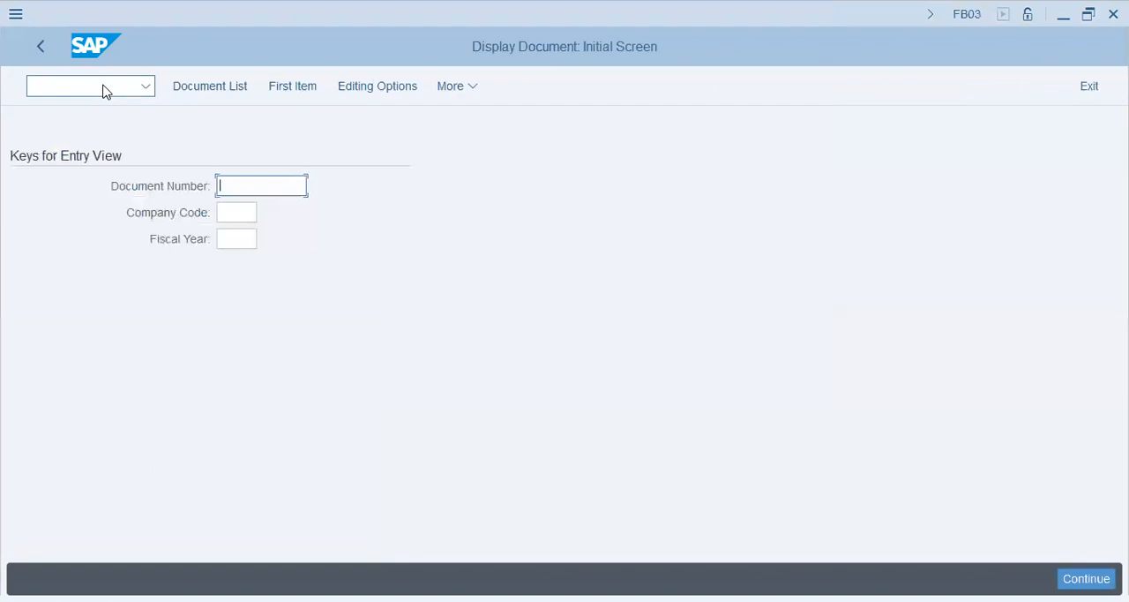
List the accounting documents of company code AA42
{"action": "left_click", "coordinate": [213, 88]}
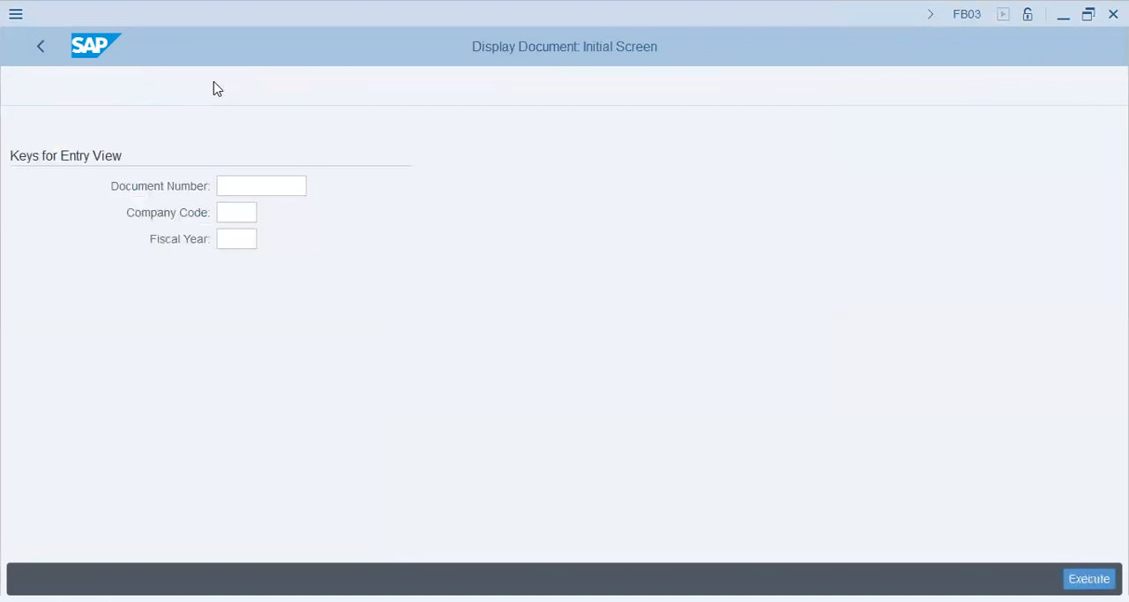
{"action": "type", "text": "aa42"}
{"action": "key", "text": "Tab"}
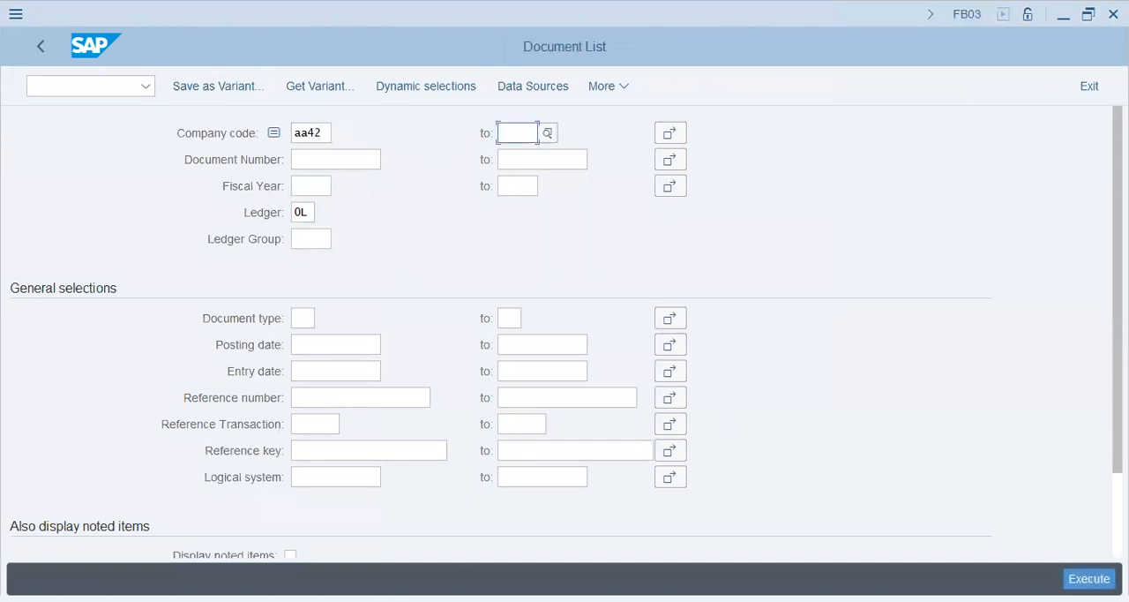
{"action": "left_click", "coordinate": [1089, 578]}
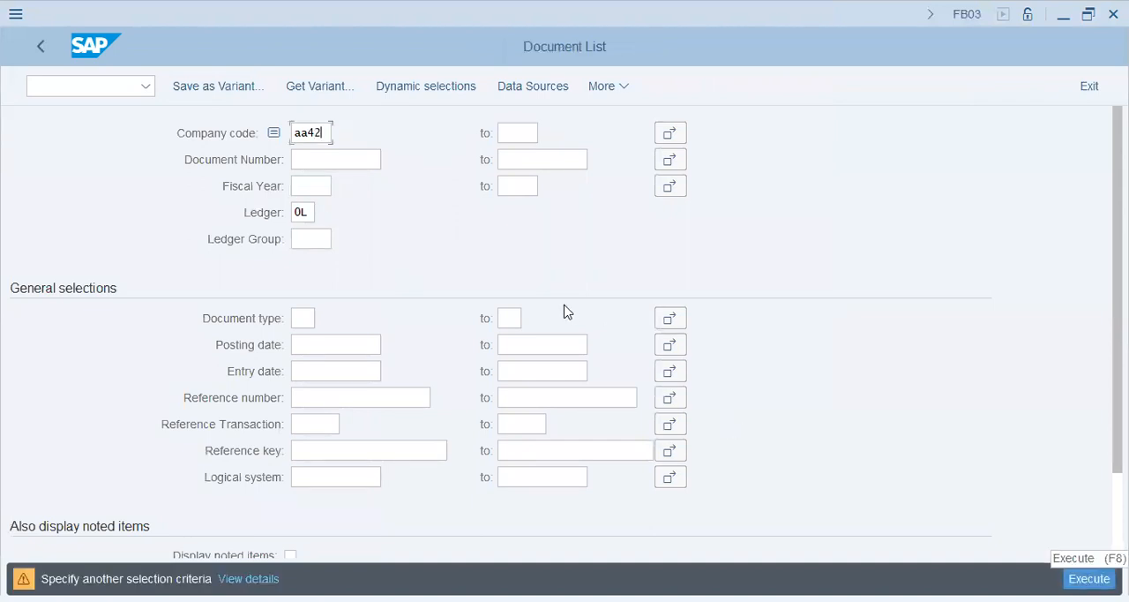
{"action": "left_click", "coordinate": [234, 427]}
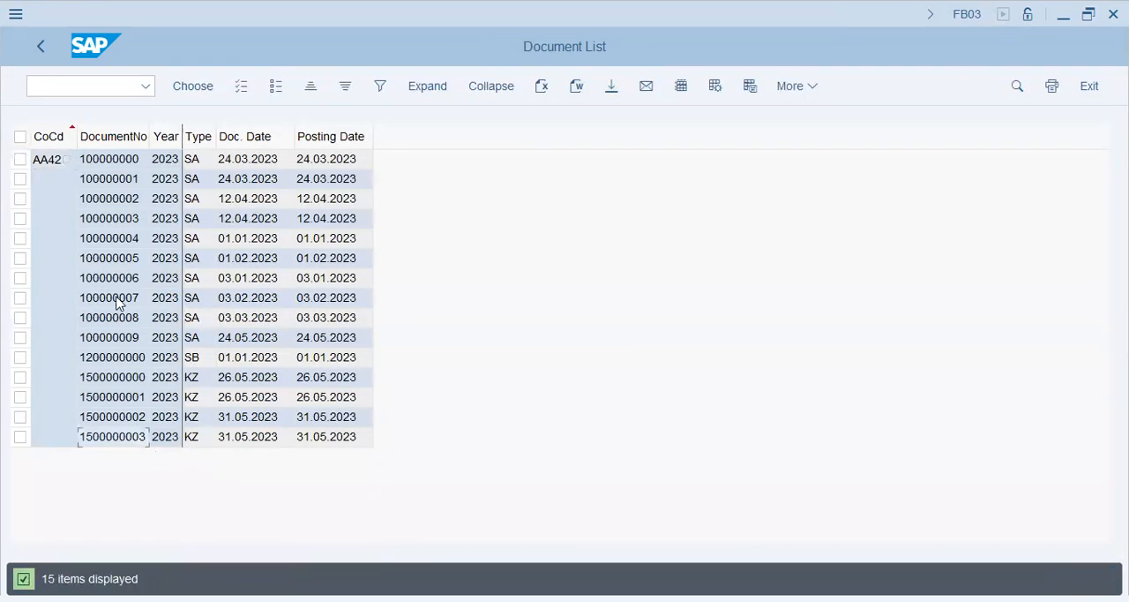
Open the SA document posted on 03.03.2023 and examine the Assignment field of its Petty Expense line item
{"action": "double_click", "coordinate": [121, 324]}
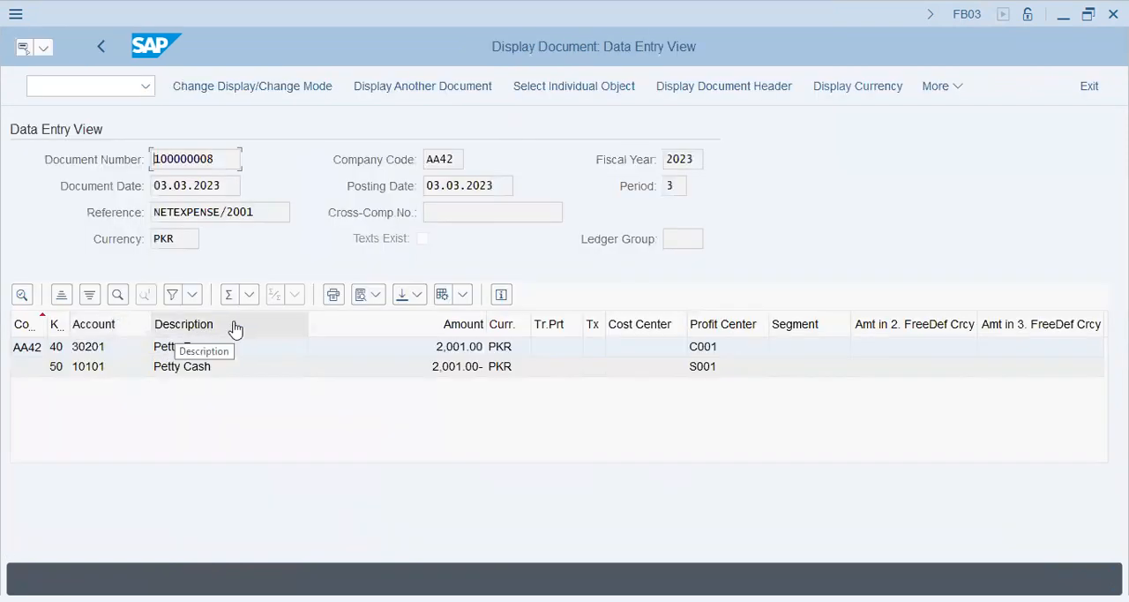
{"action": "left_click", "coordinate": [220, 350]}
{"action": "double_click", "coordinate": [220, 350]}
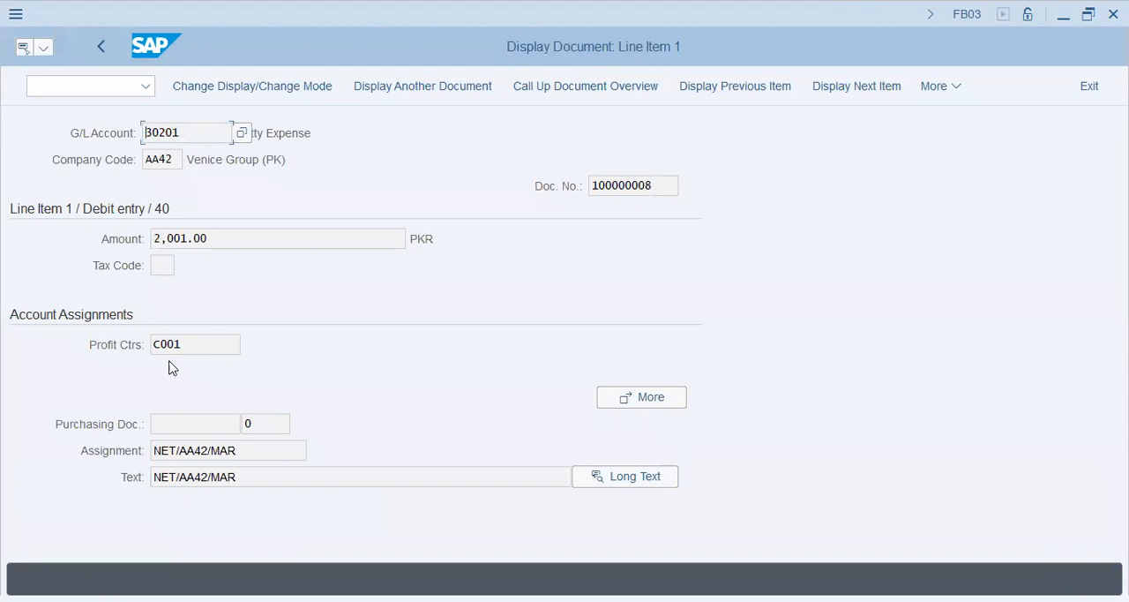
{"action": "left_click_drag", "start_coordinate": [235, 452], "coordinate": [124, 450]}
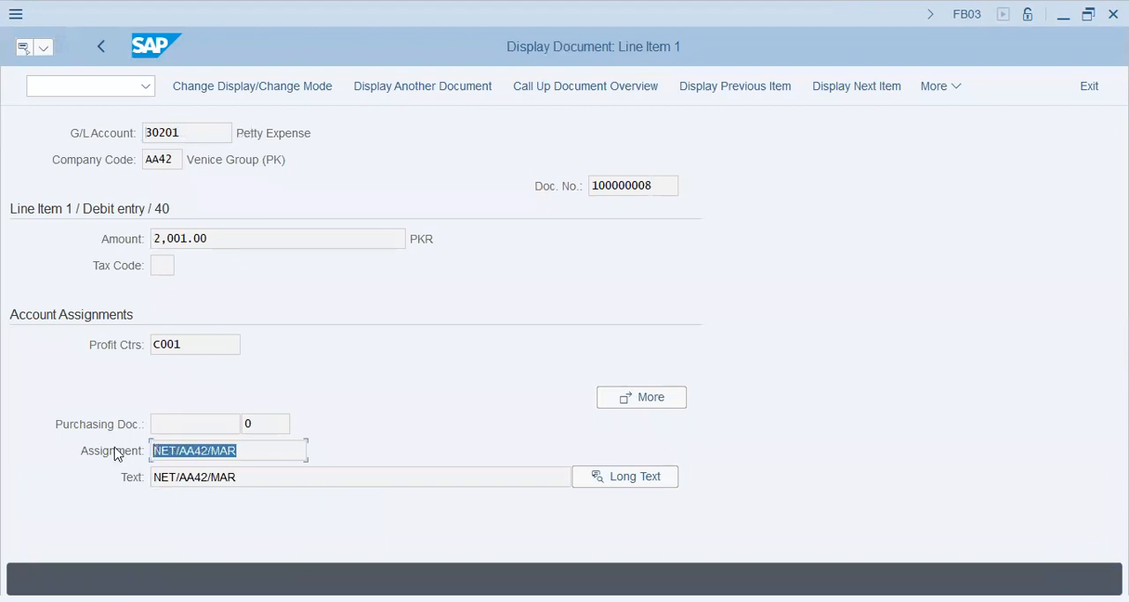
{"action": "left_click", "coordinate": [262, 451]}
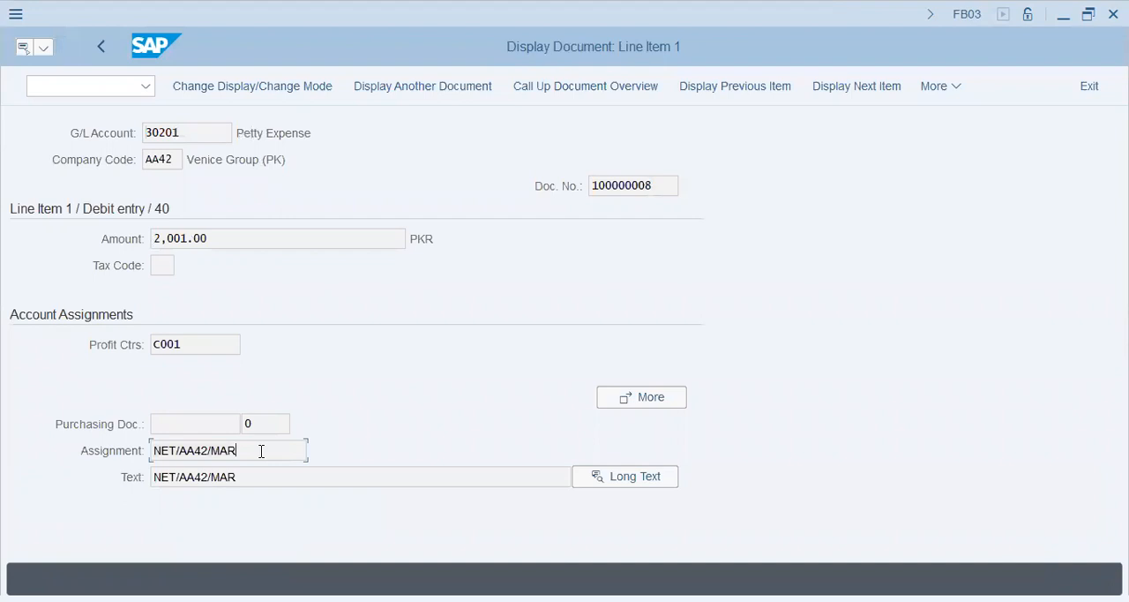
Switch back to the Notepad note and add a "-----" separator followed by the heading "reconciliation criteria"
{"action": "key", "text": "alt+Tab"}
{"action": "type", "text": "-----"}
{"action": "key", "text": "Return"}
{"action": "type", "text": "reconciliation"}
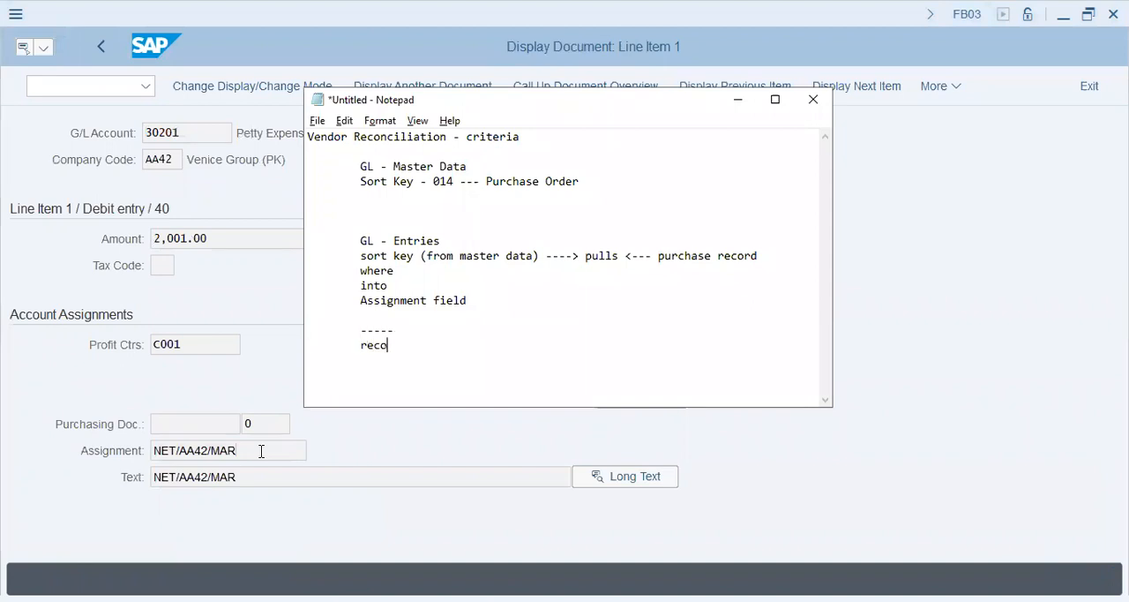
{"action": "key", "text": "Return"}
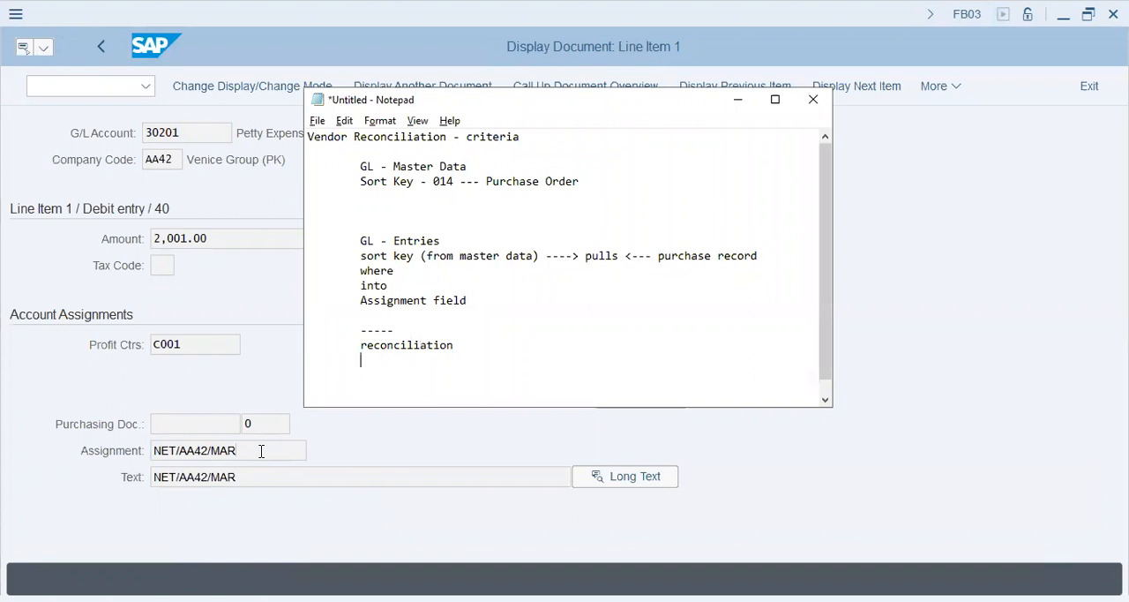
{"action": "key", "text": "BackSpace"}
{"action": "type", "text": "criteria"}
{"action": "key", "text": "Return"}
List "> Assignment Field", "> Business Area" and an empty ">" under the reconciliation criteria, closed by a "------" separator
{"action": "type", "text": "> Assignment Field"}
{"action": "key", "text": "Return"}
{"action": "type", "text": "> Business Area"}
{"action": "key", "text": "Return"}
{"action": "type", "text": ">"}
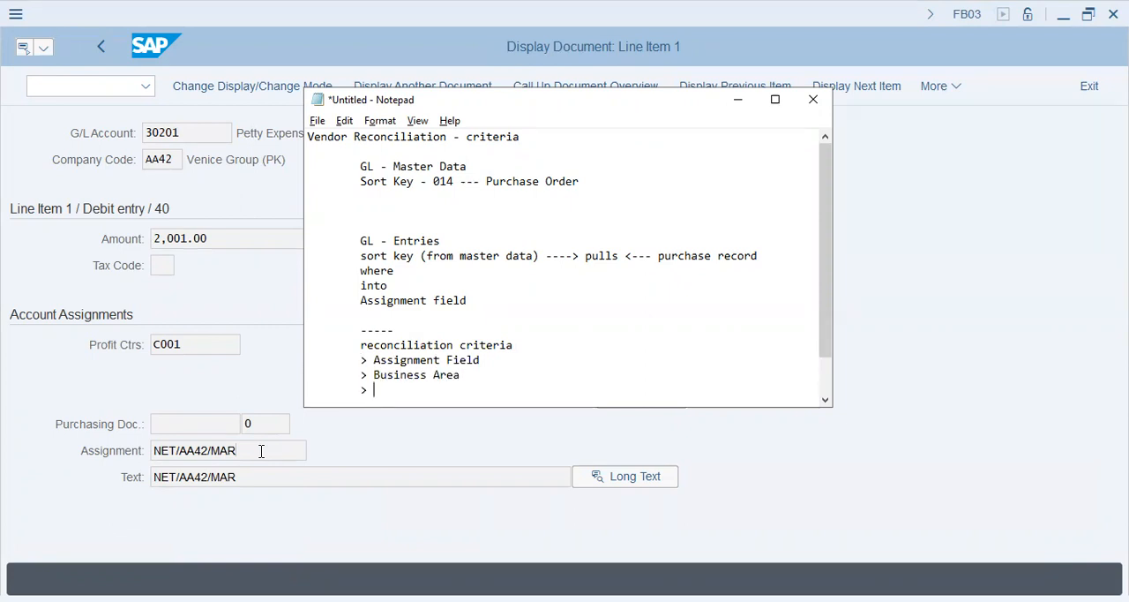
{"action": "key", "text": "Return"}
{"action": "type", "text": "------"}
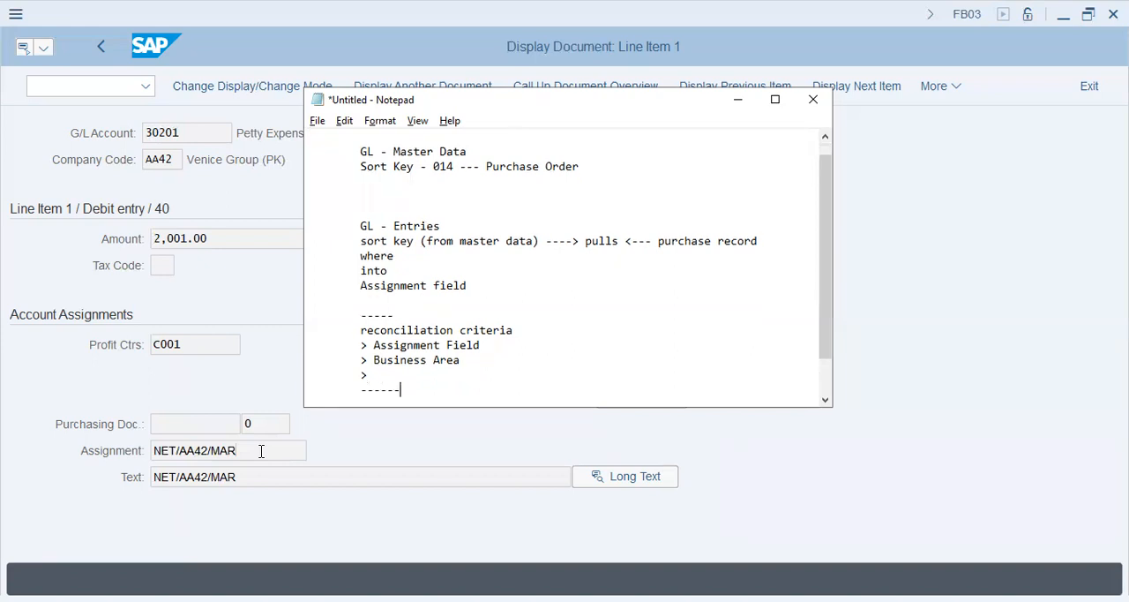
Write the line "P2P --- Procure 2 Pay process" directly below the last separator
{"action": "key", "text": "Return"}
{"action": "key", "text": "Return"}
{"action": "key", "text": "Return"}
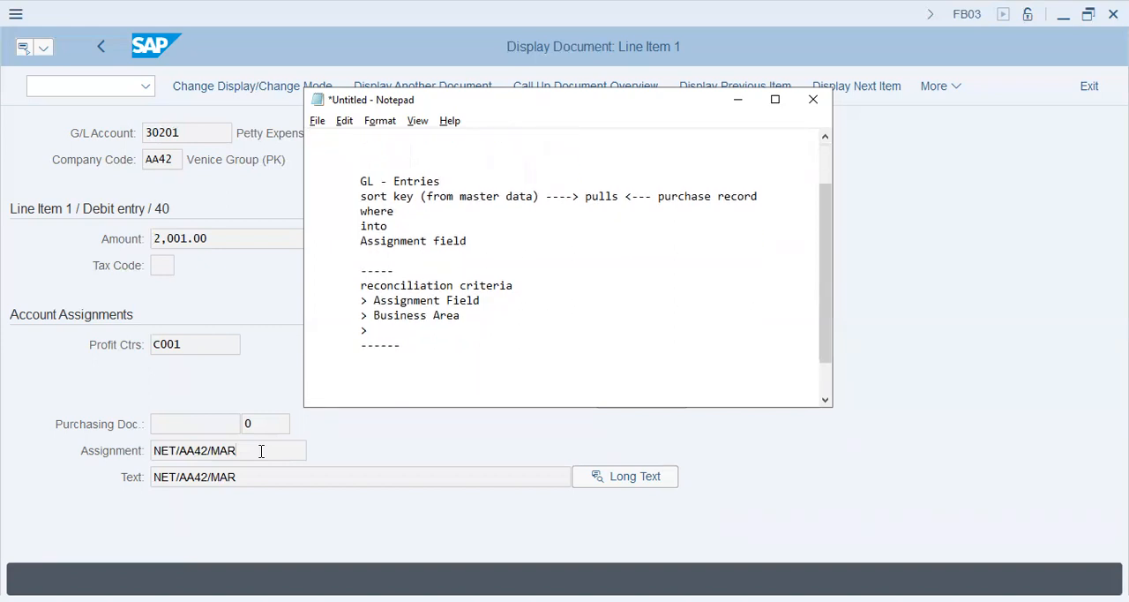
{"action": "key", "text": "Up"}
{"action": "key", "text": "Down"}
{"action": "key", "text": "Down"}
{"action": "key", "text": "Down"}
{"action": "key", "text": "Down"}
{"action": "key", "text": "Down"}
{"action": "key", "text": "Down"}
{"action": "key", "text": "Down"}
{"action": "key", "text": "Down"}
{"action": "key", "text": "Tab"}
{"action": "type", "text": "P2P --- Produc"}
{"action": "key", "text": "BackSpace"}
{"action": "key", "text": "BackSpace"}
{"action": "key", "text": "BackSpace"}
{"action": "type", "text": "cure to"}
{"action": "key", "text": "BackSpace"}
Add the process flow line "PO ----> released ----> GR/IR" under the P2P line
{"action": "key", "text": "BackSpace"}
{"action": "type", "text": "2 Pay"}
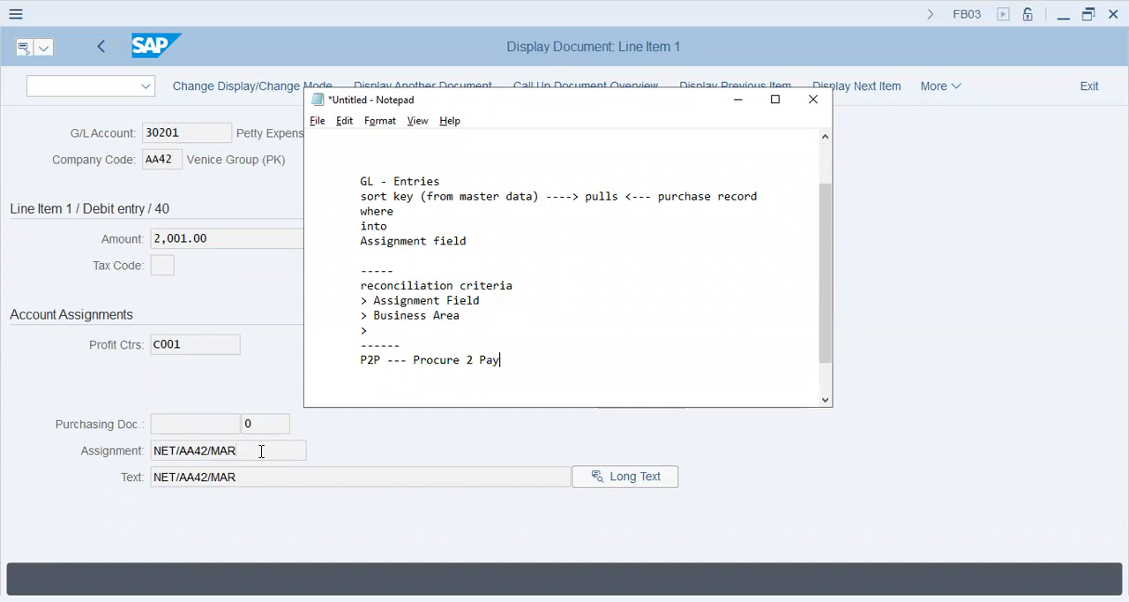
{"action": "type", "text": " process"}
{"action": "key", "text": "Return"}
{"action": "type", "text": "Stock"}
{"action": "key", "text": "BackSpace"}
{"action": "key", "text": "BackSpace"}
{"action": "key", "text": "BackSpace"}
{"action": "key", "text": "BackSpace"}
{"action": "key", "text": "BackSpace"}
{"action": "type", "text": "P.)"}
{"action": "key", "text": "BackSpace"}
{"action": "type", "text": "0"}
{"action": "key", "text": "BackSpace"}
{"action": "key", "text": "BackSpace"}
{"action": "type", "text": "o"}
{"action": "key", "text": "BackSpace"}
{"action": "type", "text": "O ----> releas"}
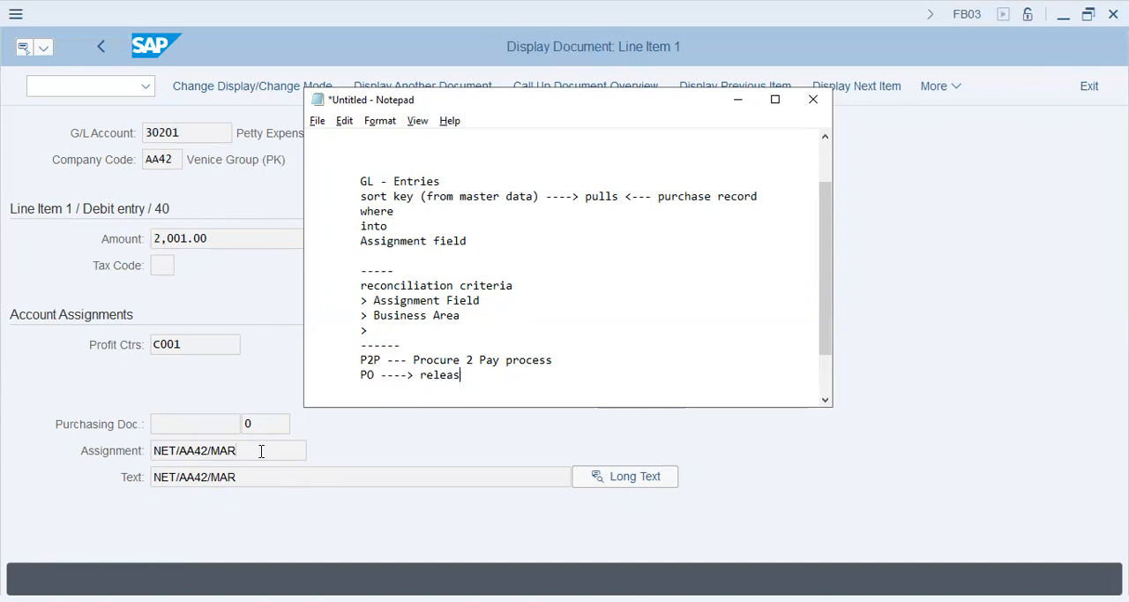
{"action": "type", "text": "ed ----> GR/IR"}
Below the process flow, write the further indented entry "Material/Stock" and "To GR/IR acc", closed by a long dashed separator
{"action": "key", "text": "Return"}
{"action": "key", "text": "Tab"}
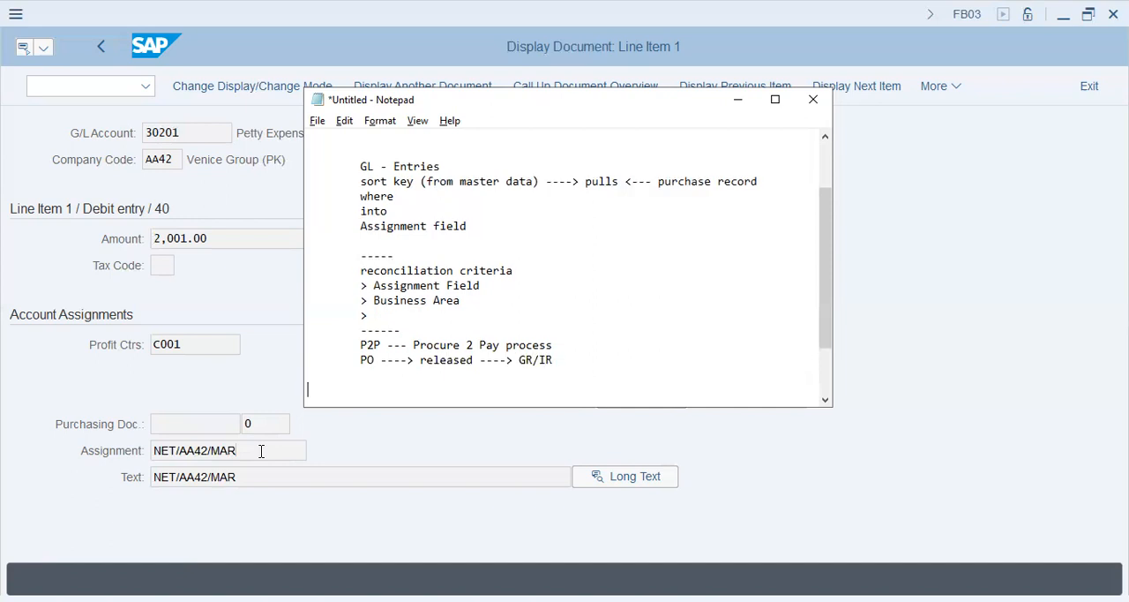
{"action": "type", "text": "Material/Stock/"}
{"action": "key", "text": "Return"}
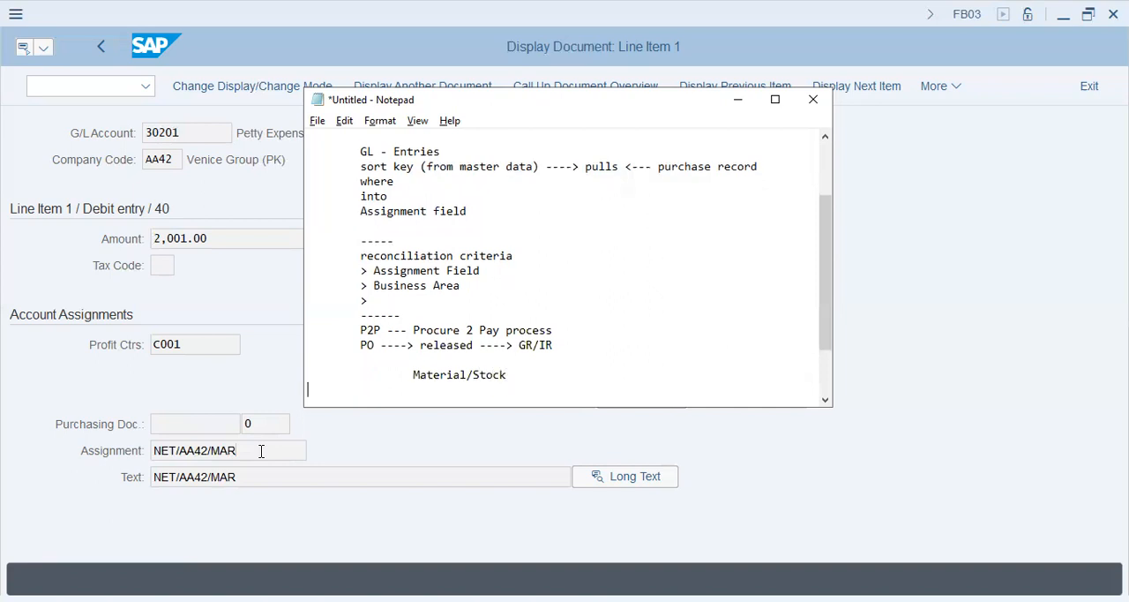
{"action": "type", "text": "To GR/IR acc"}
{"action": "key", "text": "Return"}
{"action": "key", "text": "Tab"}
{"action": "key", "text": "Tab"}
{"action": "type", "text": "----------------"}
{"action": "key", "text": "Return"}
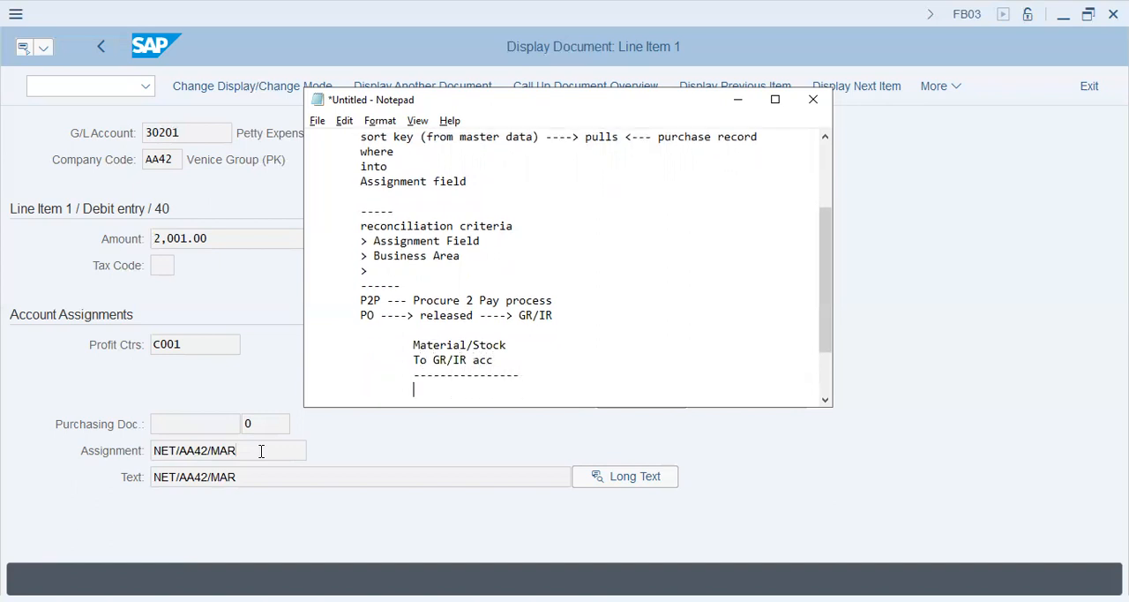
Append "--- Received" to the Material/Stock line
{"action": "key", "text": "Up"}
{"action": "key", "text": "Up"}
{"action": "type", "text": "--- Received"}
Below the dashed separator, write "GR/IR acc" and the indented line "To Vendor ---- Invoice is received"
{"action": "key", "text": "Down"}
{"action": "key", "text": "Down"}
{"action": "key", "text": "Down"}
{"action": "type", "text": "GR/I"}
{"action": "key", "text": "BackSpace"}
{"action": "key", "text": "BackSpace"}
{"action": "type", "text": "/I"}
{"action": "key", "text": "BackSpace"}
{"action": "type", "text": "IR acc"}
{"action": "key", "text": "Return"}
{"action": "type", "text": "To "}
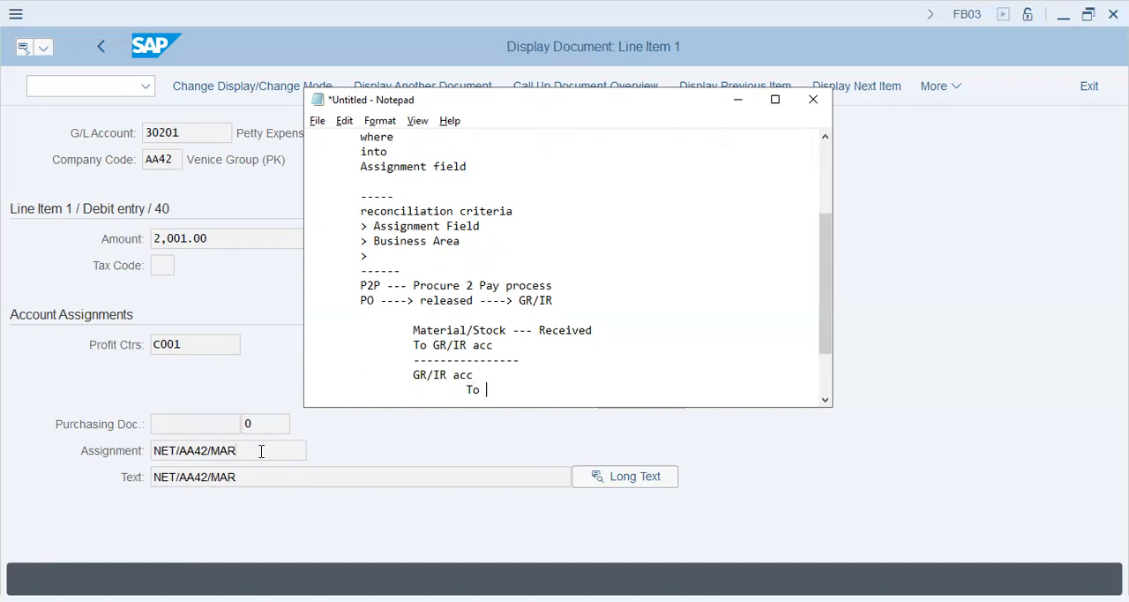
{"action": "type", "text": "Vendor ---- Invoice is received"}
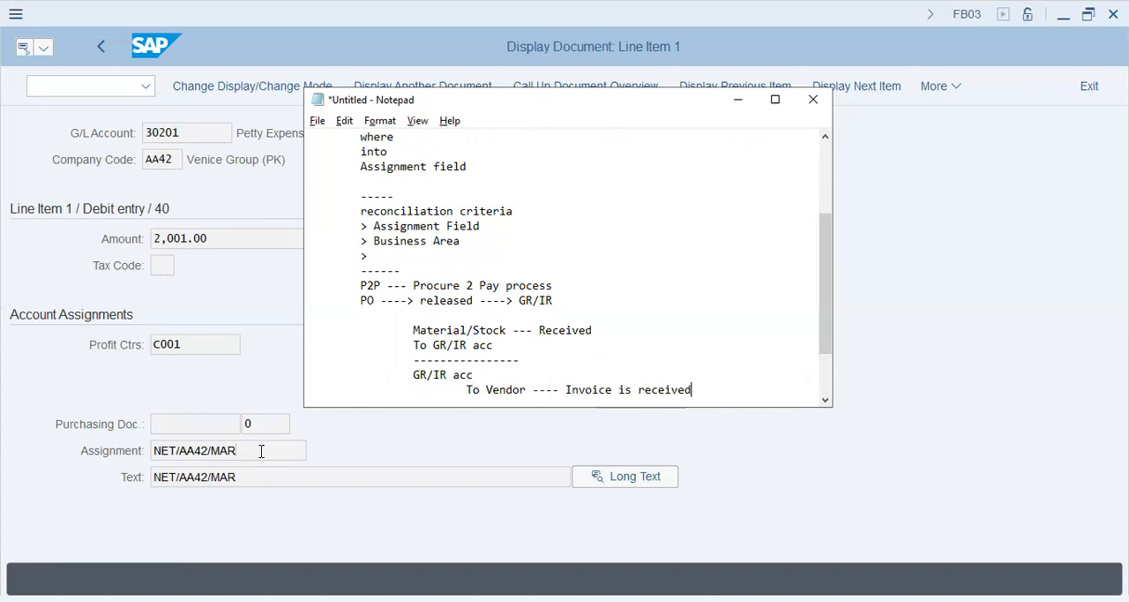
Close the vendor invoice entry with a "------" separator and start a new line
{"action": "key", "text": "Return"}
{"action": "key", "text": "Tab"}
{"action": "type", "text": "-"}
{"action": "type", "text": "-"}
{"action": "key", "text": "Return"}
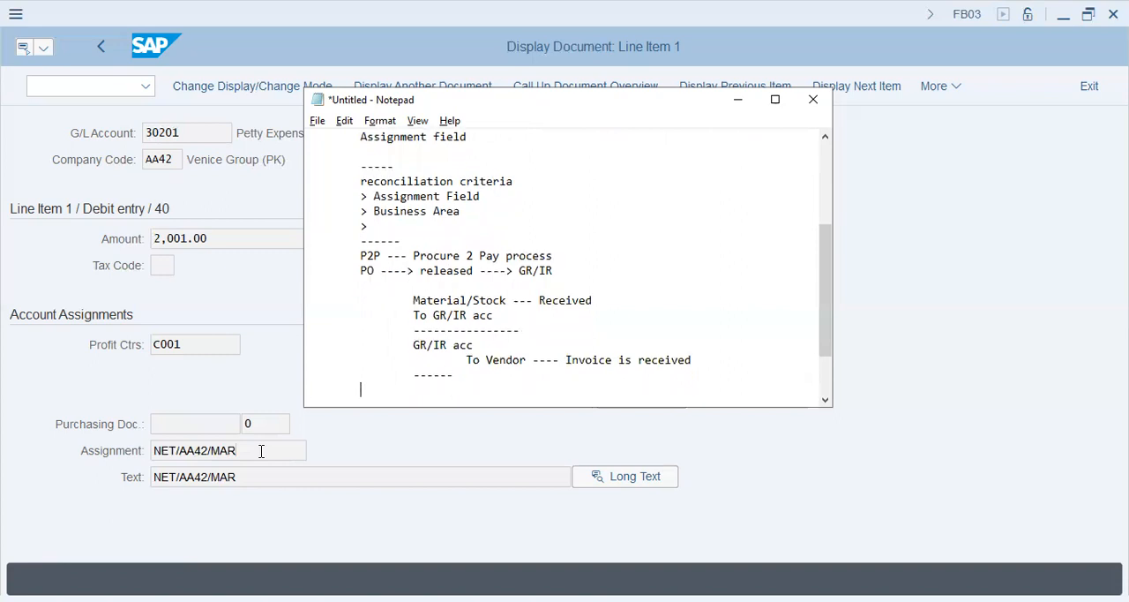
Below the vendor invoice separator, write the indented line "Material = Invoice" and the line "Returns"
{"action": "key", "text": "Tab"}
{"action": "type", "text": "Material = Invoice"}
{"action": "key", "text": "Return"}
{"action": "type", "text": "Returns"}
{"action": "key", "text": "Return"}
Add the indented lines "Discounts" and "Freight Charges" below "Returns"
{"action": "key", "text": "Tab"}
{"action": "type", "text": "Discounts"}
{"action": "key", "text": "Return"}
{"action": "key", "text": "Tab"}
{"action": "type", "text": "Frieght Charg"}
{"action": "key", "text": "BackSpace"}
{"action": "key", "text": "BackSpace"}
{"action": "key", "text": "BackSpace"}
{"action": "key", "text": "BackSpace"}
{"action": "key", "text": "BackSpace"}
{"action": "key", "text": "BackSpace"}
{"action": "key", "text": "BackSpace"}
{"action": "key", "text": "BackSpace"}
{"action": "key", "text": "BackSpace"}
{"action": "key", "text": "BackSpace"}
{"action": "key", "text": "BackSpace"}
{"action": "type", "text": "eight Chard"}
{"action": "key", "text": "BackSpace"}
{"action": "type", "text": "ges"}
{"action": "key", "text": "Return"}
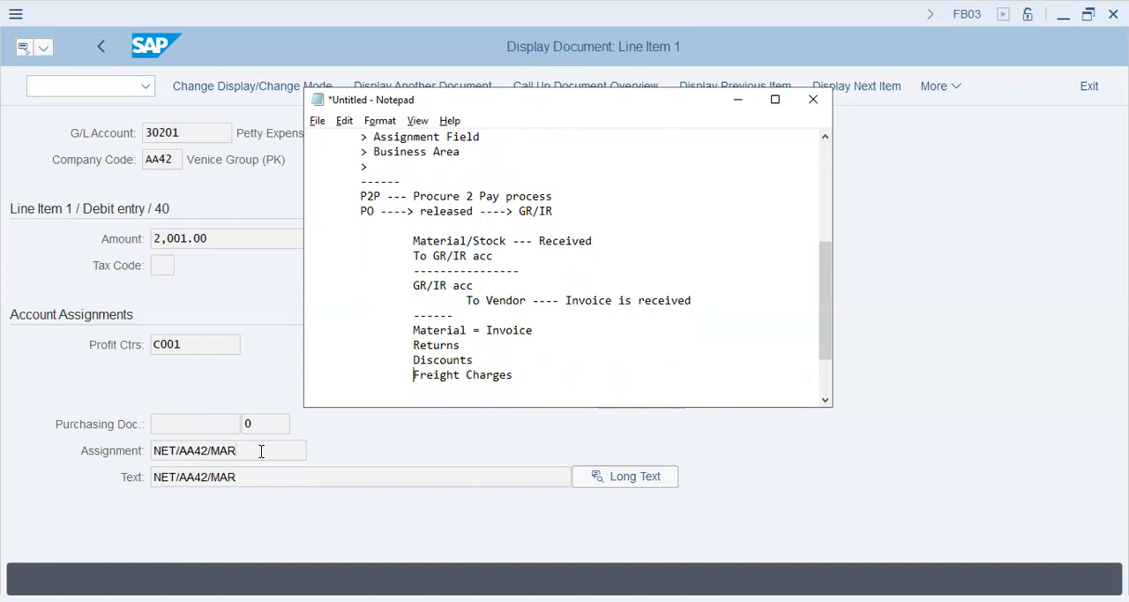
After a blank line, add a "---" and "-----" separator followed by the indented line "Material - $10,000"
{"action": "key", "text": "Return"}
{"action": "key", "text": "Return"}
{"action": "type", "text": "---\t-----"}
{"action": "key", "text": "Return"}
{"action": "key", "text": "Tab"}
{"action": "type", "text": "Mate"}
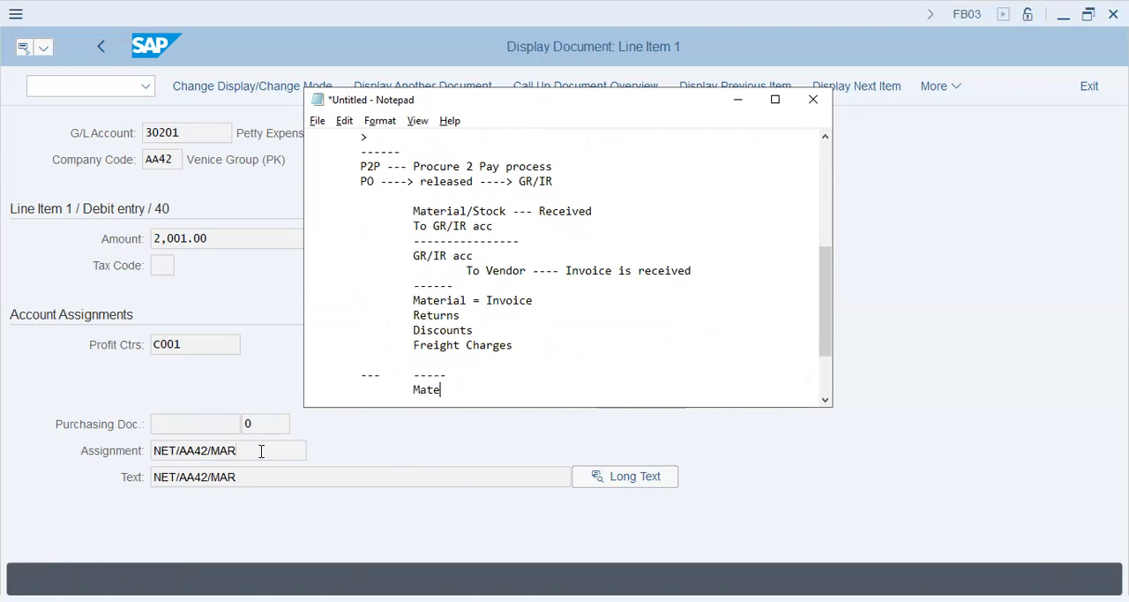
{"action": "type", "text": "rial - $10,000"}
{"action": "key", "text": "Return"}
Below the material amount, write "Invoice - $10,000 + Fr 2330"
{"action": "type", "text": "Invioce -"}
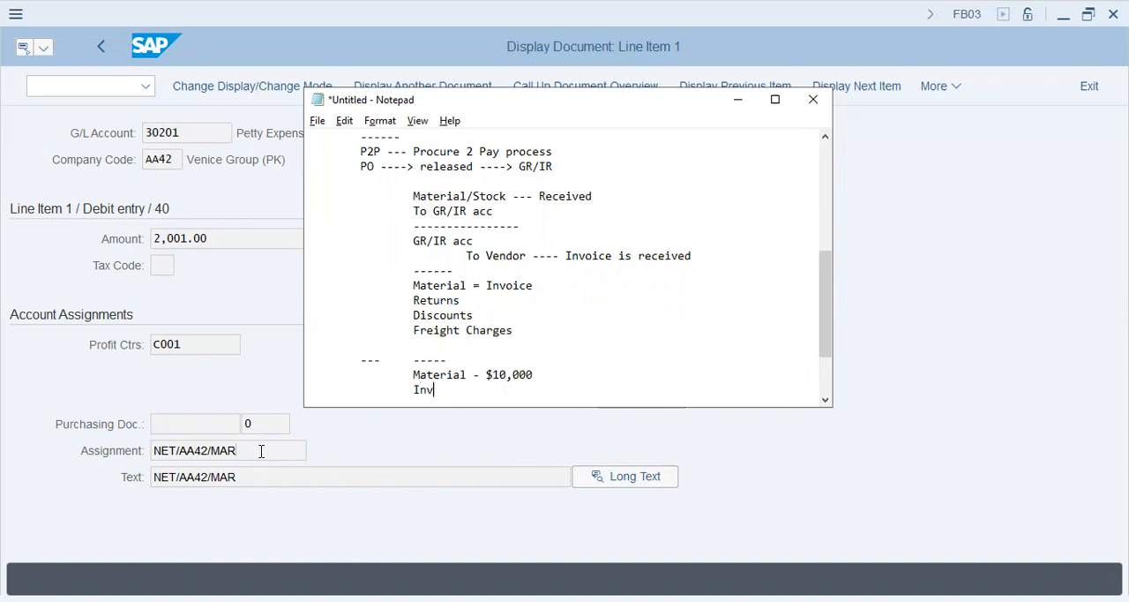
{"action": "key", "text": "BackSpace"}
{"action": "key", "text": "BackSpace"}
{"action": "key", "text": "BackSpace"}
{"action": "key", "text": "BackSpace"}
{"action": "key", "text": "BackSpace"}
{"action": "key", "text": "BackSpace"}
{"action": "key", "text": "BackSpace"}
{"action": "key", "text": "BackSpace"}
{"action": "key", "text": "BackSpace"}
{"action": "key", "text": "BackSpace"}
{"action": "type", "text": "Invoice - $10,000 + Fr 2330"}
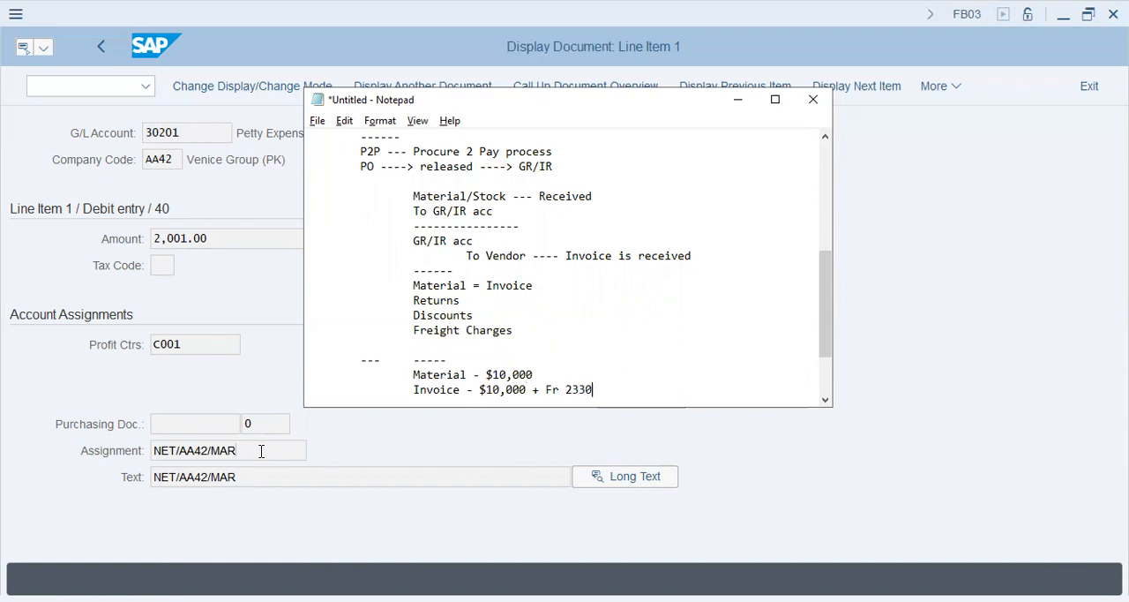
{"action": "type", "text": " + Tax 133 + .... - Returns"}
Extend the invoice line with "+ Tax 133 + .... - Returns" and start a new line
{"action": "key", "text": "Return"}
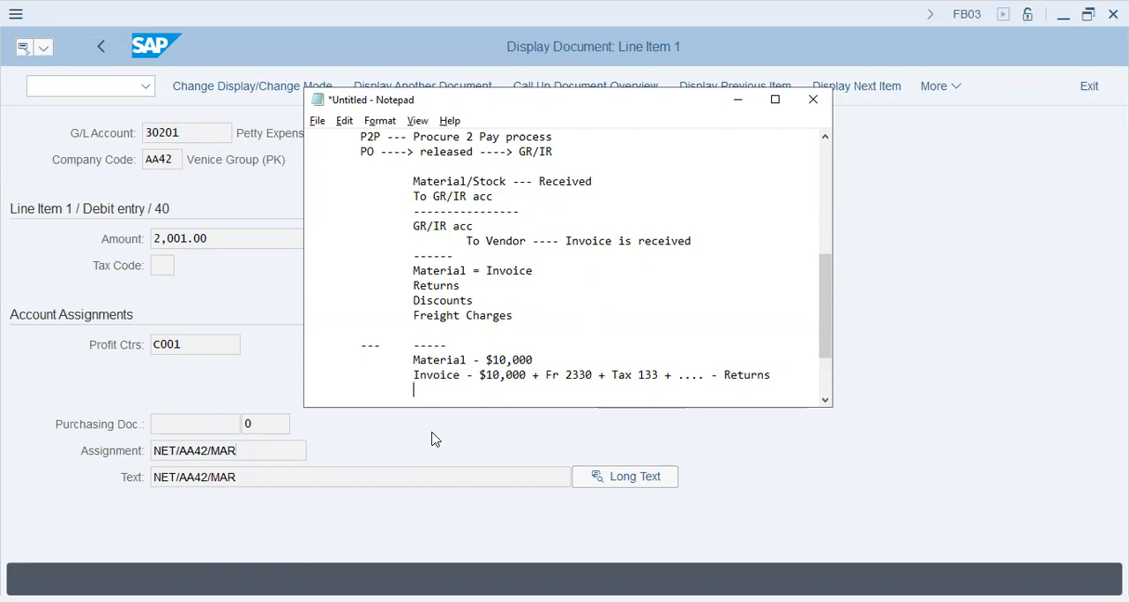
Write the lines "Adjusted", "GR/IR Account to reconcile" and "PO" below the invoice calculation
{"action": "type", "text": "Adjusted"}
{"action": "key", "text": "Return"}
{"action": "type", "text": "GR/"}
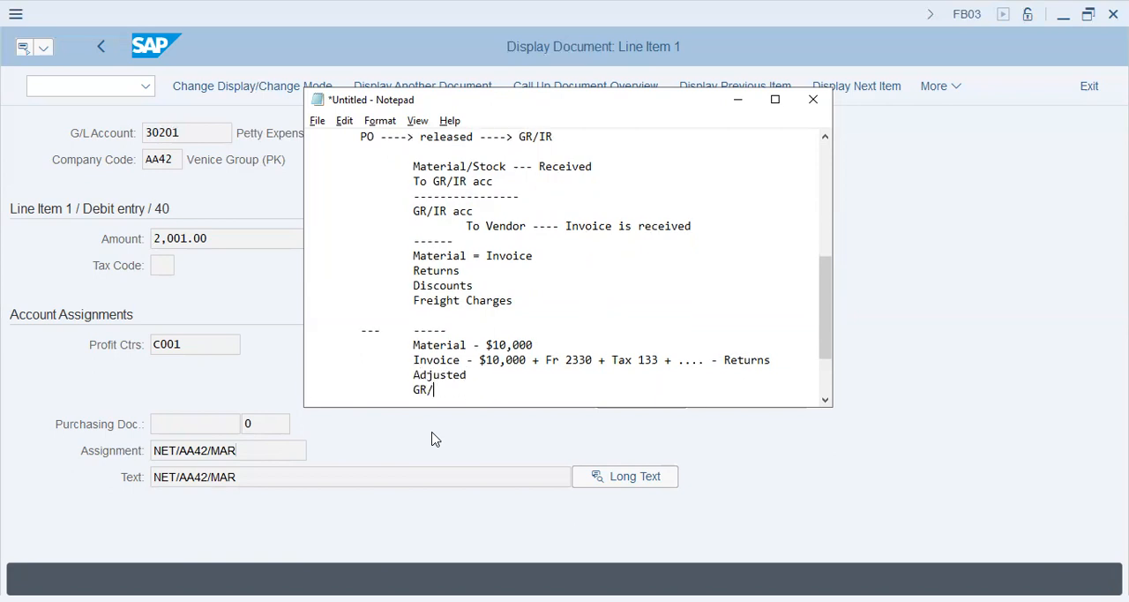
{"action": "type", "text": "IR Account to reconcile"}
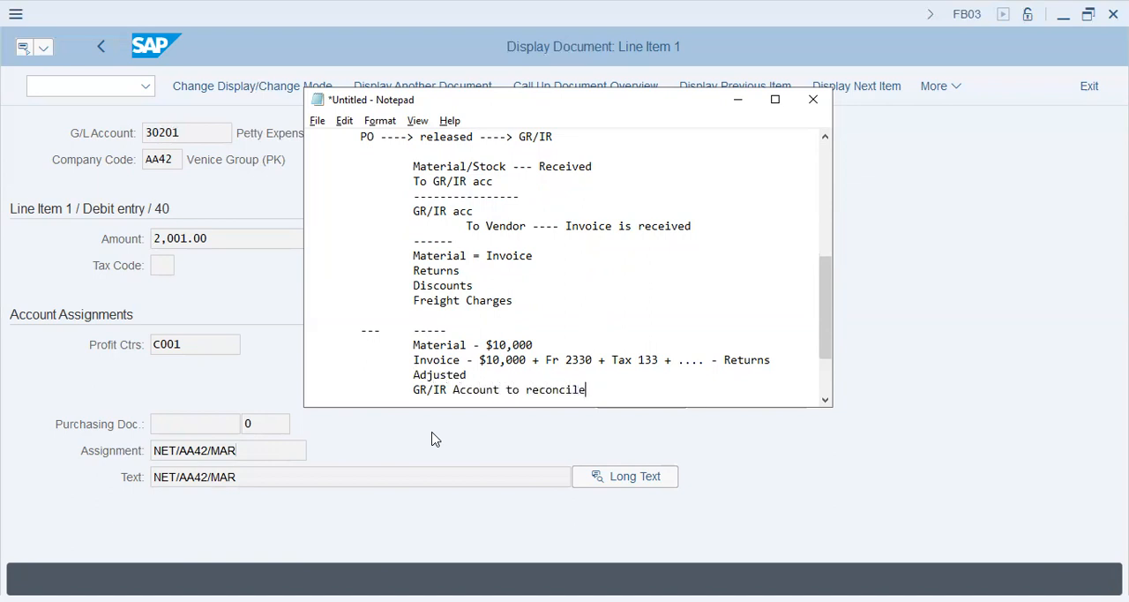
{"action": "key", "text": "Return"}
{"action": "key", "text": "Tab"}
{"action": "type", "text": "PO"}
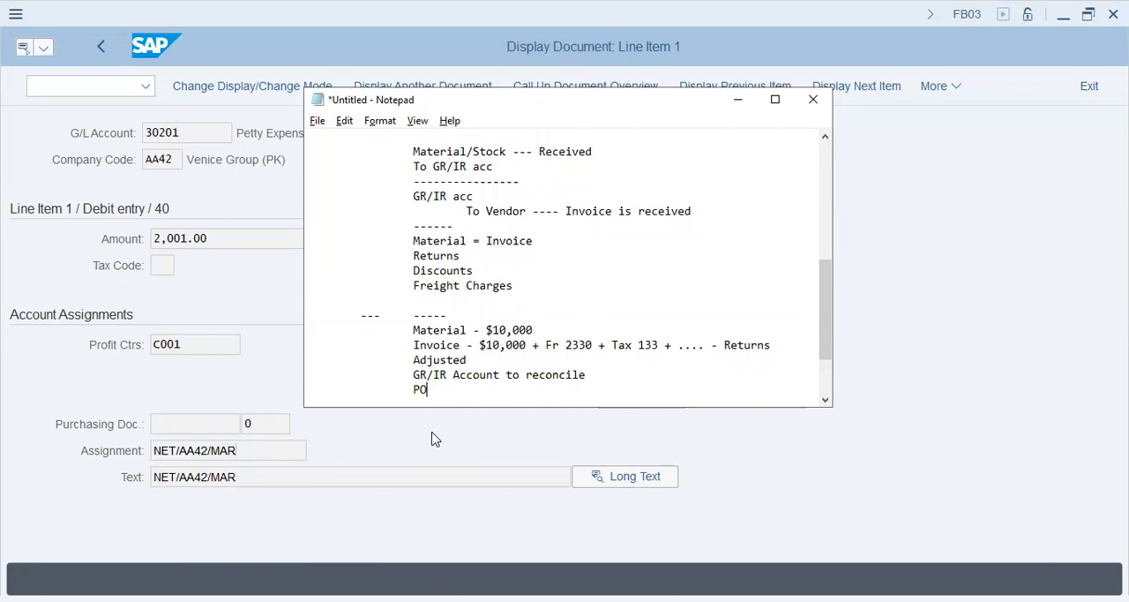
{"action": "key", "text": "Return"}
{"action": "key", "text": "Tab"}
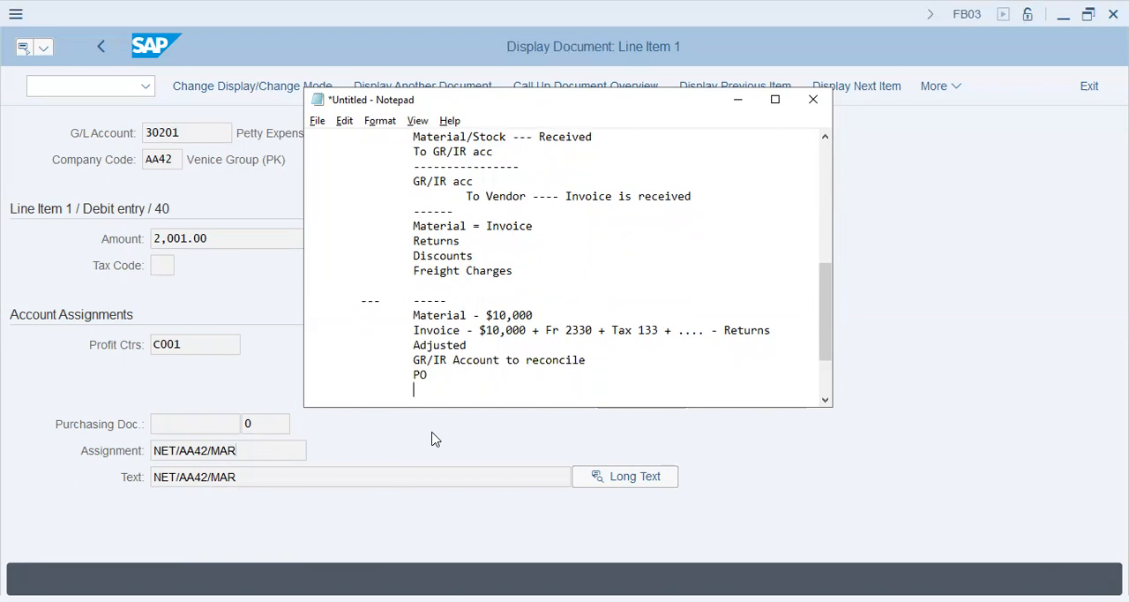
After a blank line, write "PO -----> Vendor + Material Account"
{"action": "key", "text": "Return"}
{"action": "key", "text": "Tab"}
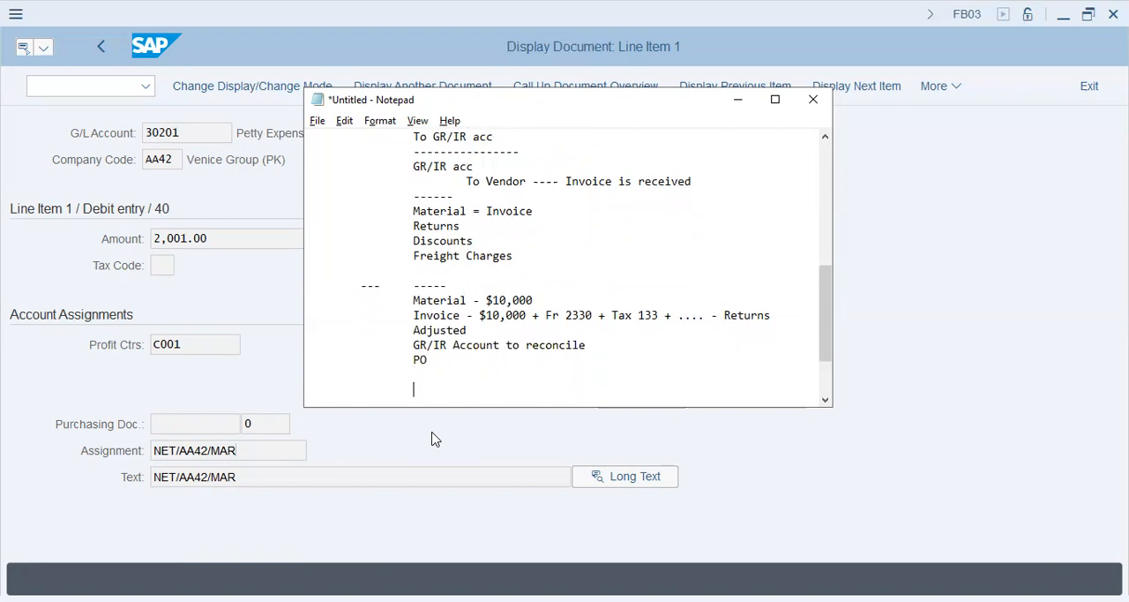
{"action": "type", "text": "PO ha"}
{"action": "key", "text": "BackSpace"}
{"action": "key", "text": "BackSpace"}
{"action": "key", "text": "BackSpace"}
{"action": "type", "text": "-----> Vendor + Materia"}
{"action": "key", "text": "BackSpace"}
{"action": "key", "text": "BackSpace"}
{"action": "key", "text": "BackSpace"}
{"action": "type", "text": "rial Account"}
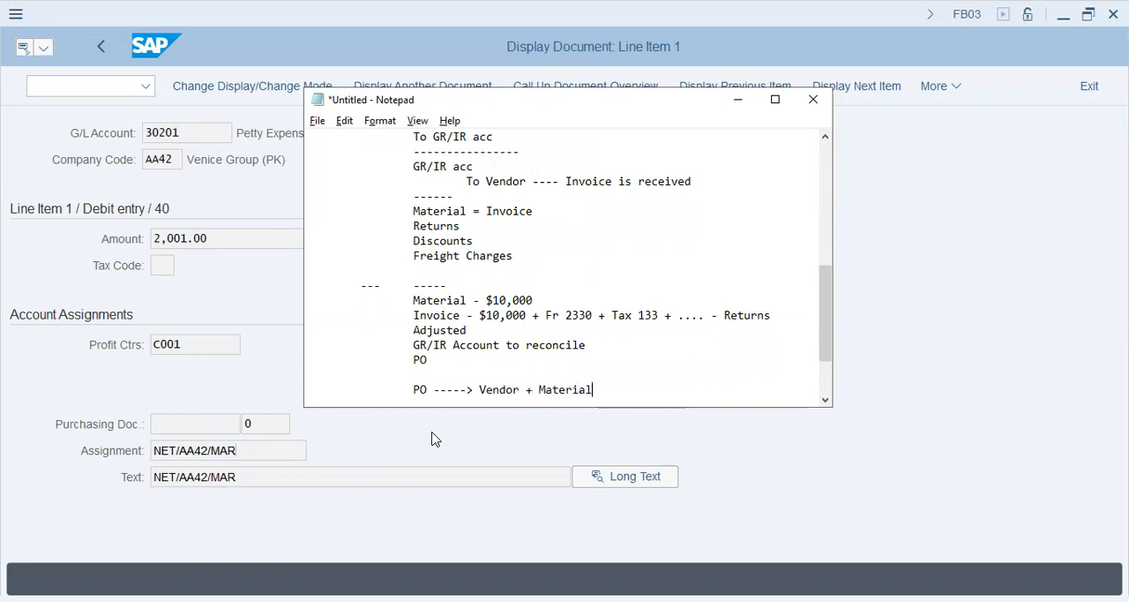
Write "PO --- #" further indented under the vendor and material account line, leaving a blank line below it
{"action": "key", "text": "Return"}
{"action": "type", "text": "PO --- #"}
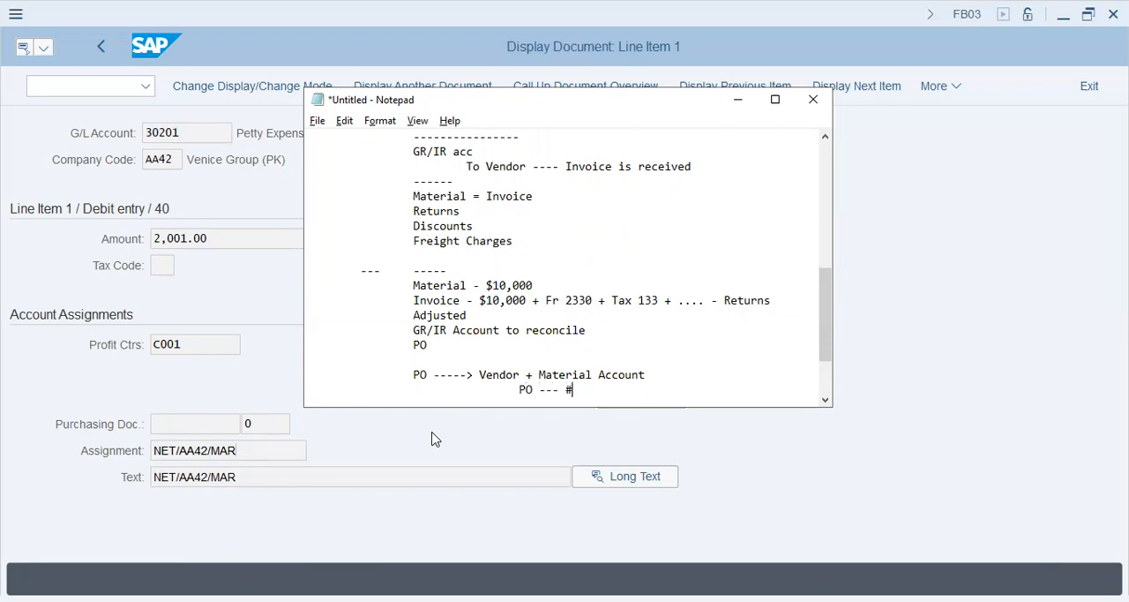
{"action": "key", "text": "Return"}
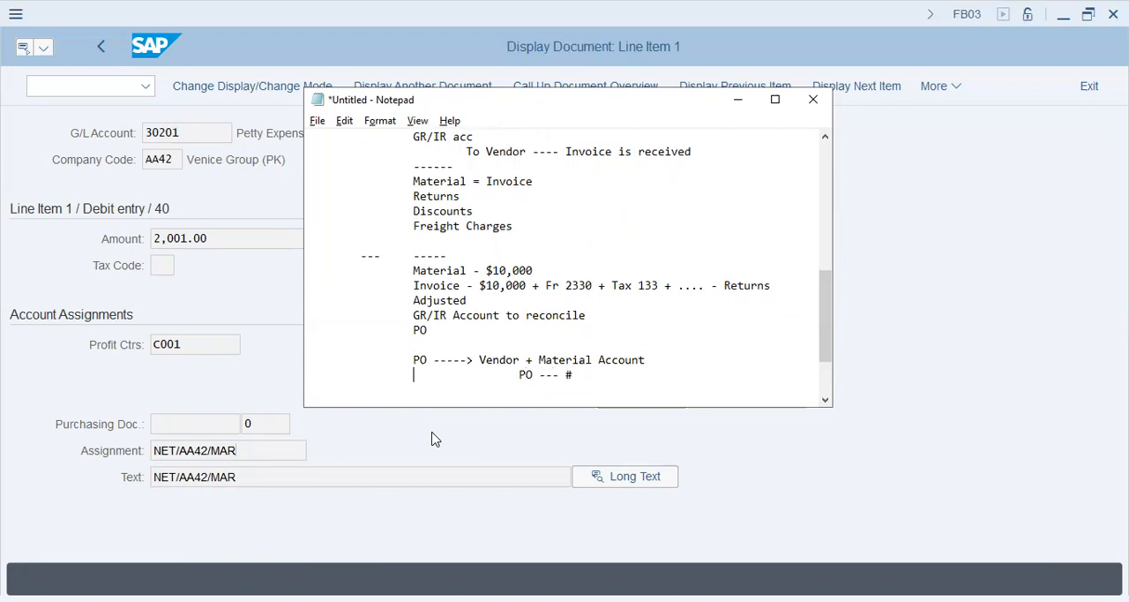
{"action": "key", "text": "shift+Down"}
{"action": "key", "text": "shift+Down"}
{"action": "key", "text": "Down"}
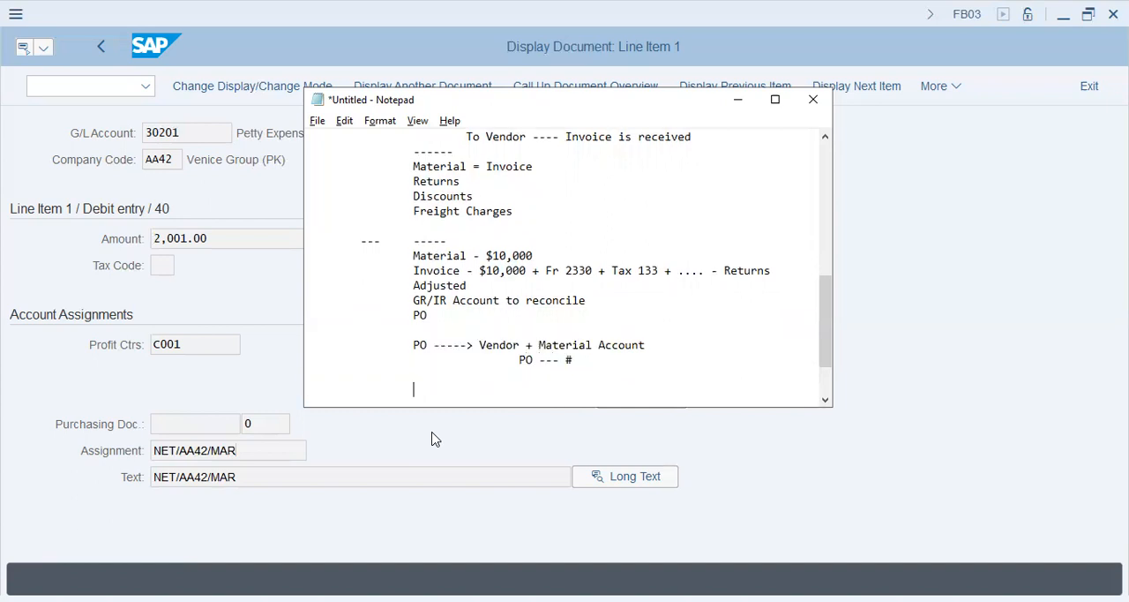
Write the payment flow line "Invoice ---> paid <---- PO # <---- reconcile" and start a new line
{"action": "key", "text": "BackSpace"}
{"action": "type", "text": "Invoice ---> paid <---- PO # <---- reconci"}
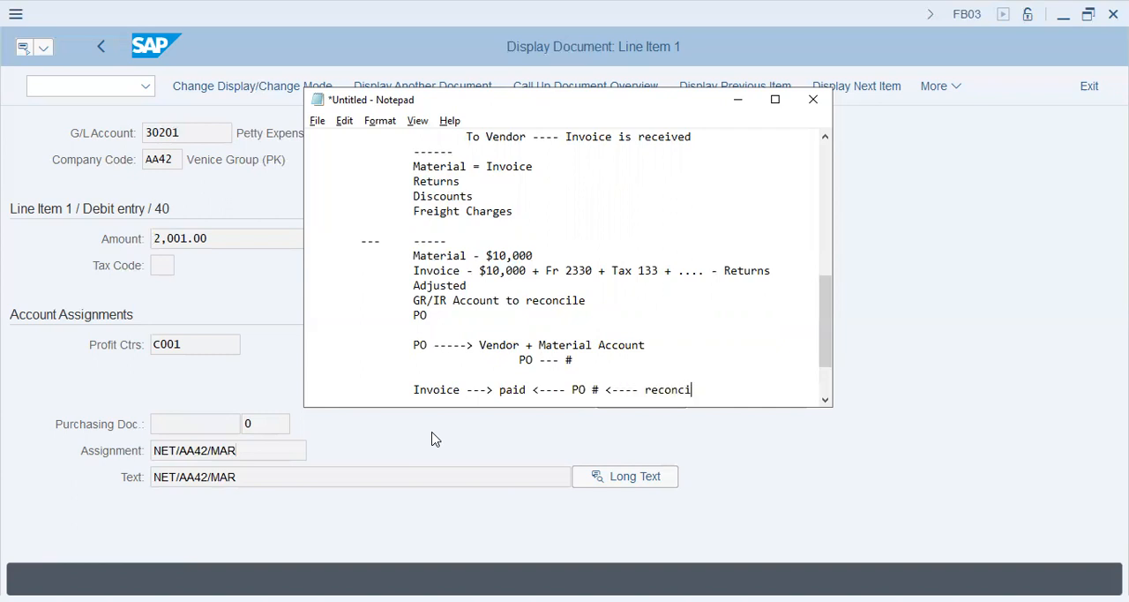
{"action": "type", "text": "le"}
{"action": "key", "text": "Return"}
Write "Assignment Field - Material Acc + Vendor Acc + Clearing" below the payment flow line
{"action": "type", "text": "Assignme"}
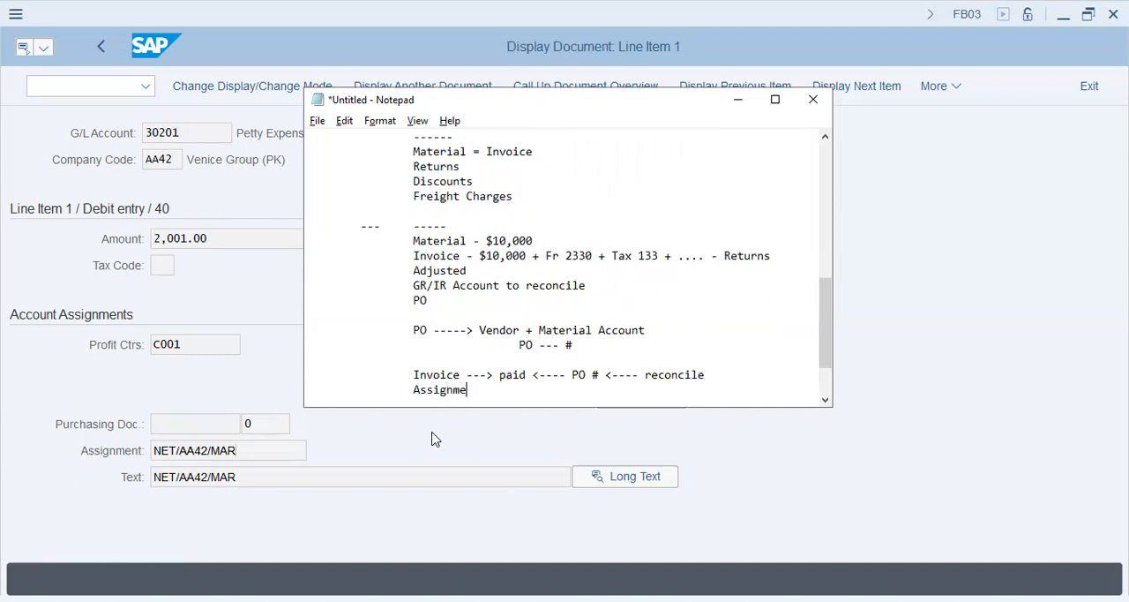
{"action": "type", "text": "nt Field - Material A"}
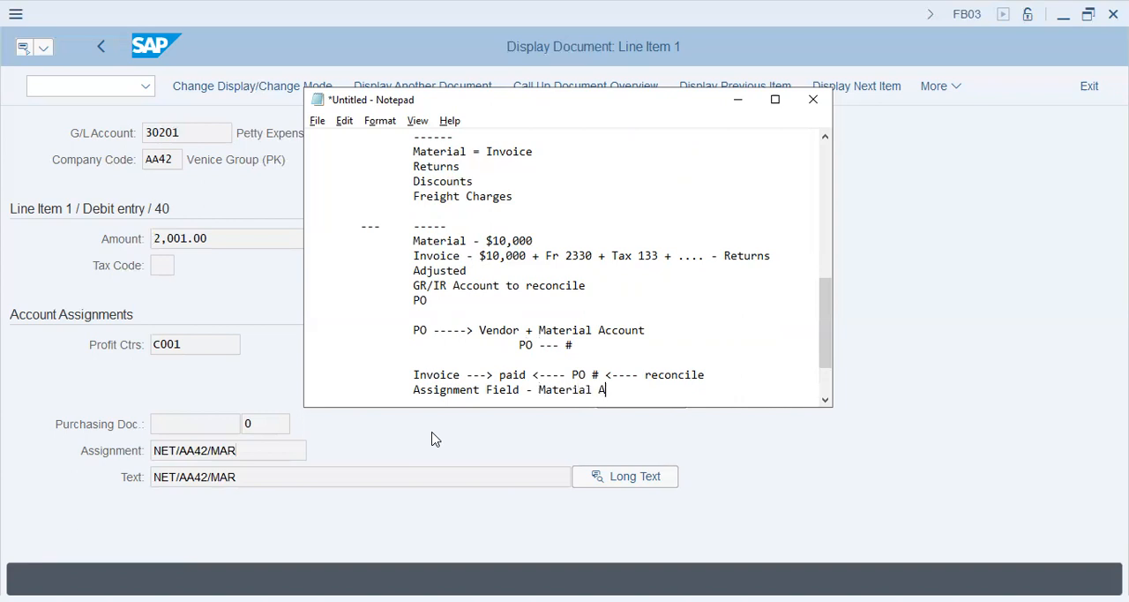
{"action": "type", "text": "cc + Vendor Acc +"}
{"action": "left_click_drag", "start_coordinate": [508, 99], "coordinate": [365, 95]}
{"action": "type", "text": "earin"}
{"action": "key", "text": "BackSpace"}
{"action": "key", "text": "BackSpace"}
{"action": "key", "text": "BackSpace"}
{"action": "key", "text": "BackSpace"}
{"action": "key", "text": "BackSpace"}
{"action": "type", "text": "Clearing"}
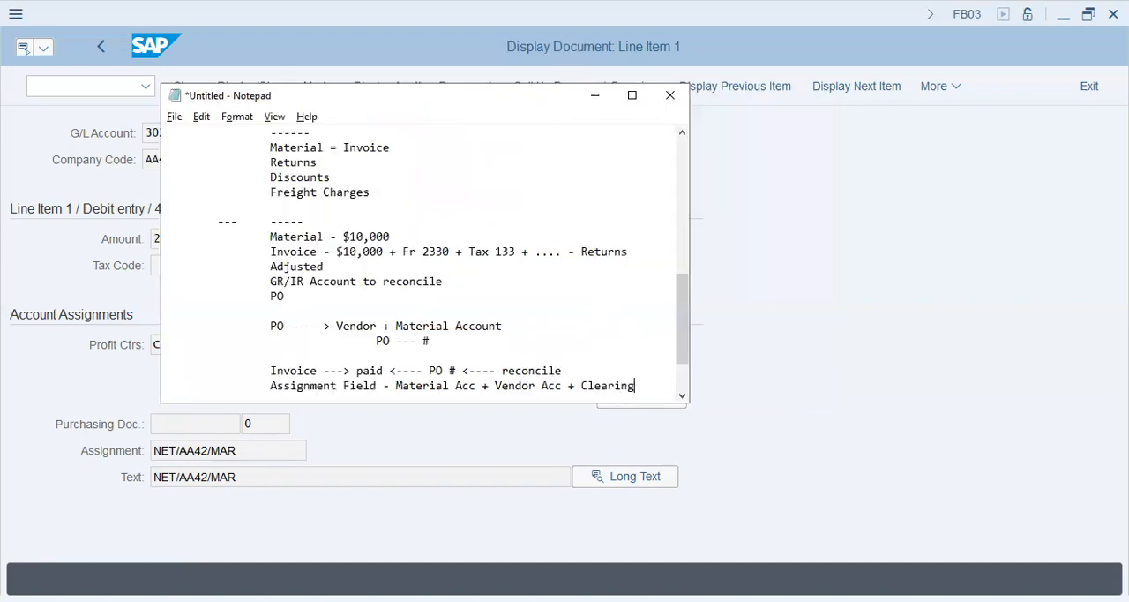
Add the further indented line "PO #" and close the note with a "------" separator
{"action": "key", "text": "Return"}
{"action": "key", "text": "Tab"}
{"action": "key", "text": "Tab"}
{"action": "key", "text": "Tab"}
{"action": "type", "text": "PO #"}
{"action": "key", "text": "Return"}
{"action": "key", "text": "Tab"}
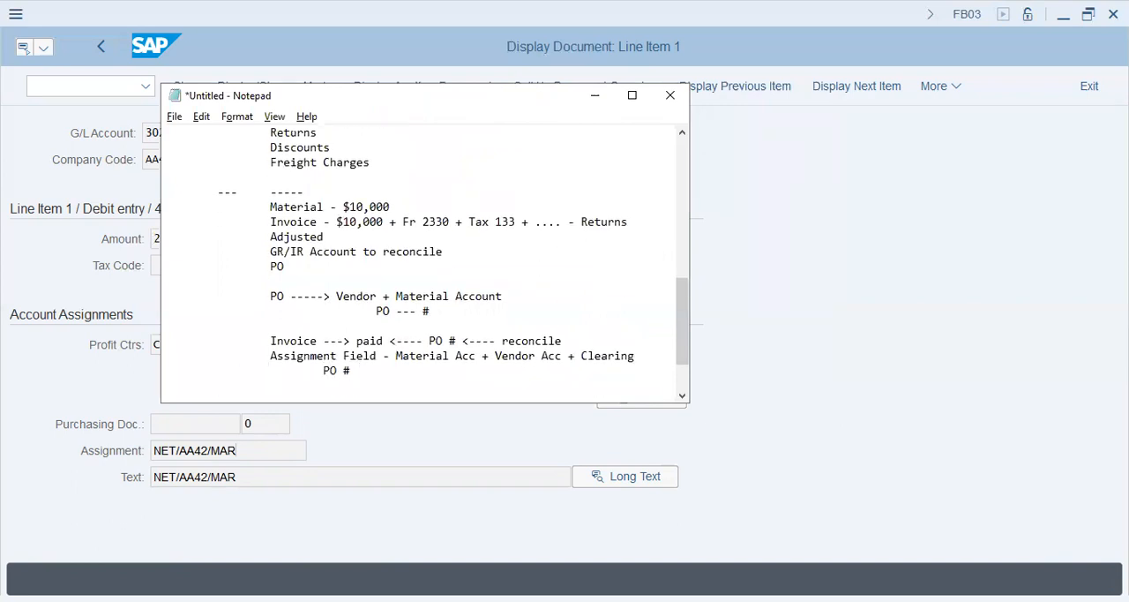
{"action": "type", "text": "------"}
{"action": "key", "text": "Return"}
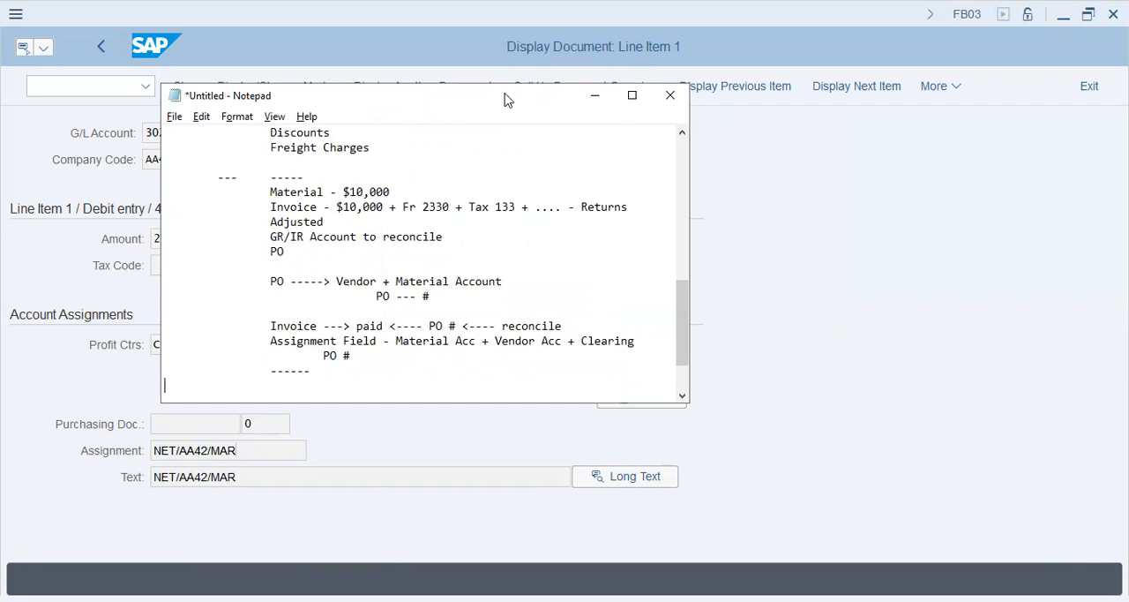
Switch to SAP, leave the document display for the start screen, and open transaction OB74
{"action": "left_click", "coordinate": [104, 82]}
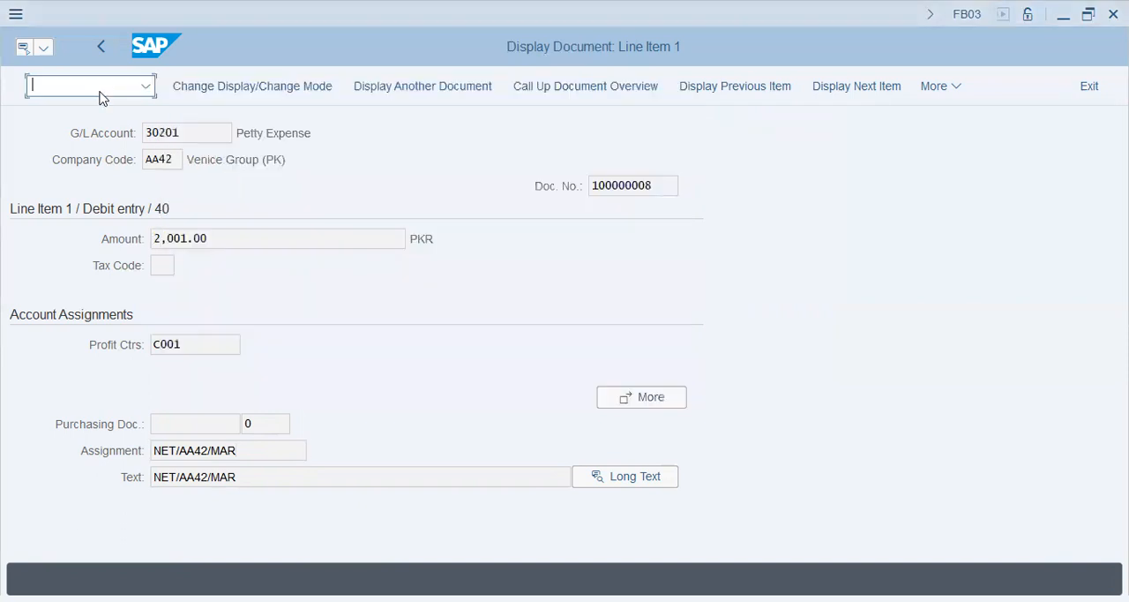
{"action": "type", "text": "/n"}
{"action": "key", "text": "Return"}
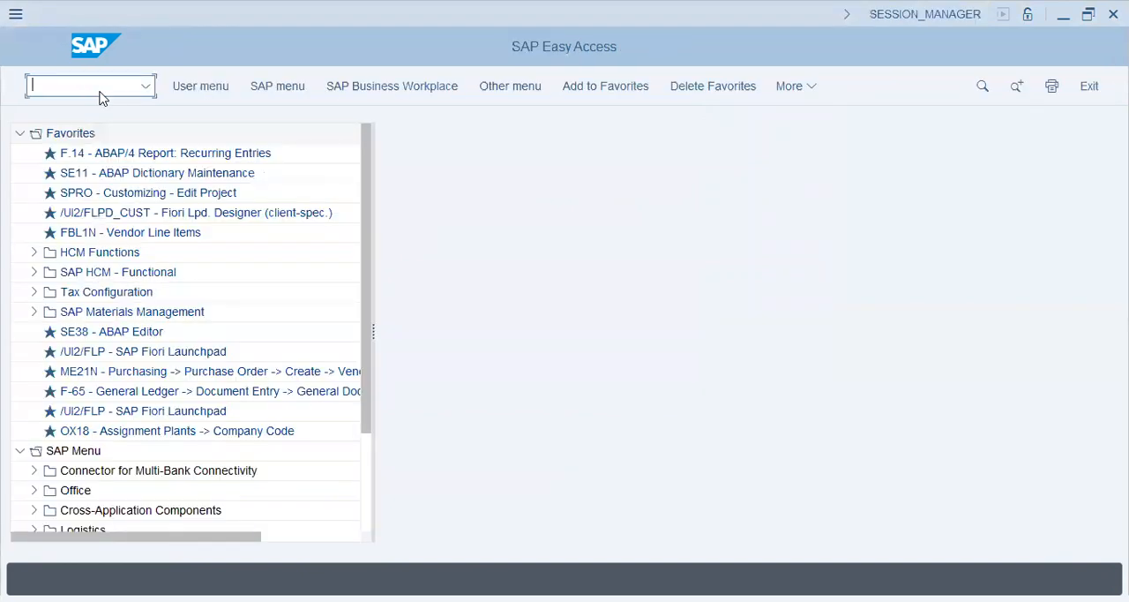
{"action": "type", "text": "se74"}
{"action": "key", "text": "Return"}
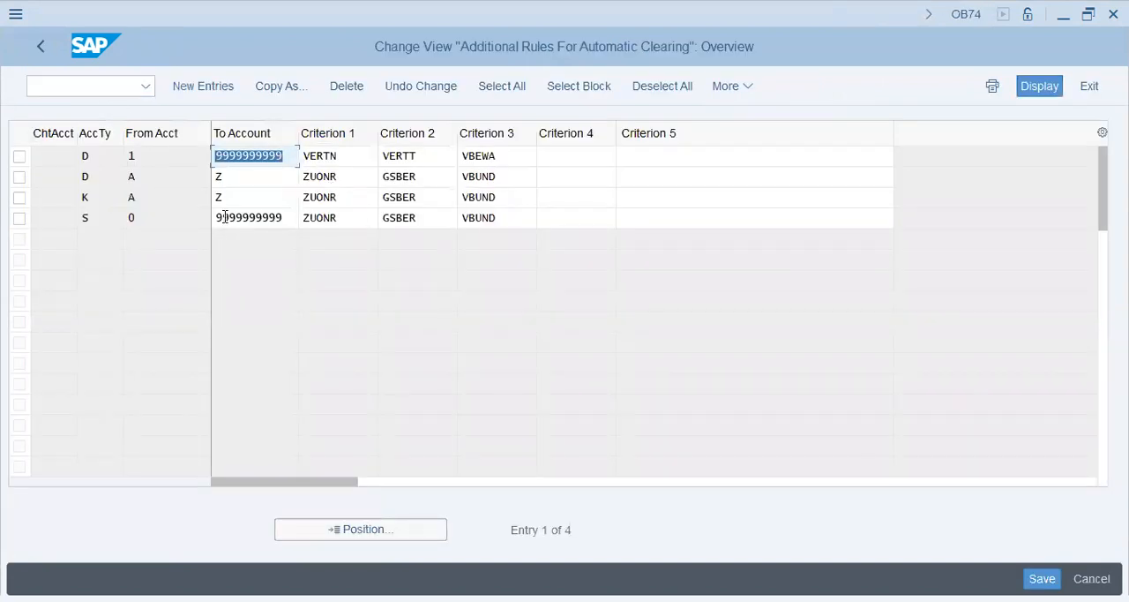
Examine the account types D, K and S in the automatic clearing rules, ending on the K rule's account range
{"action": "left_click", "coordinate": [88, 197]}
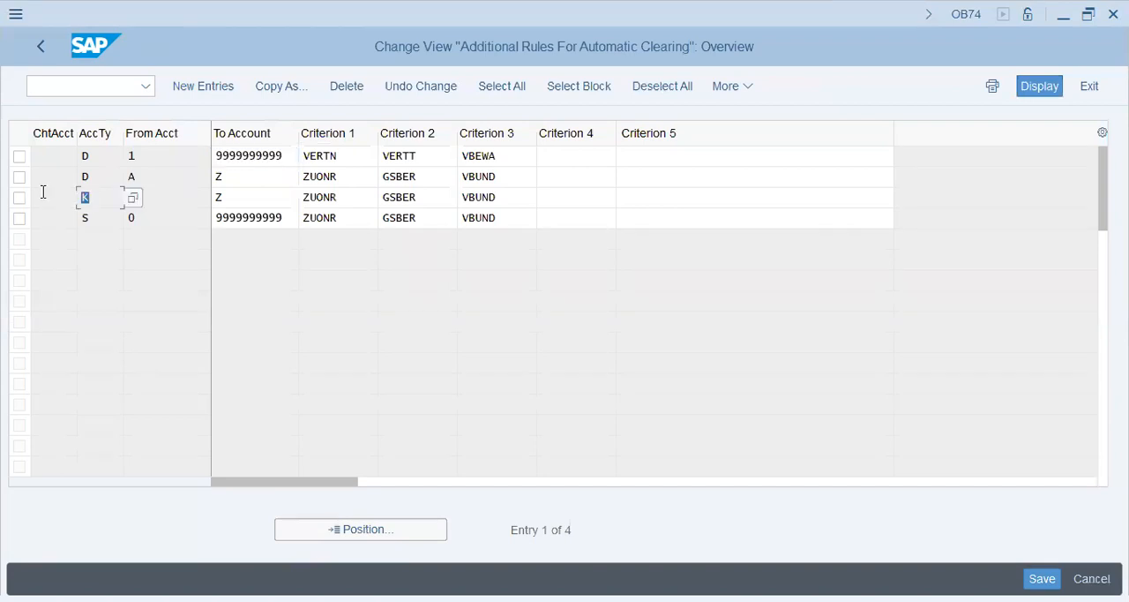
{"action": "left_click", "coordinate": [102, 160]}
{"action": "left_click", "coordinate": [102, 176]}
{"action": "left_click", "coordinate": [103, 215]}
{"action": "left_click", "coordinate": [102, 197]}
{"action": "left_click", "coordinate": [237, 198]}
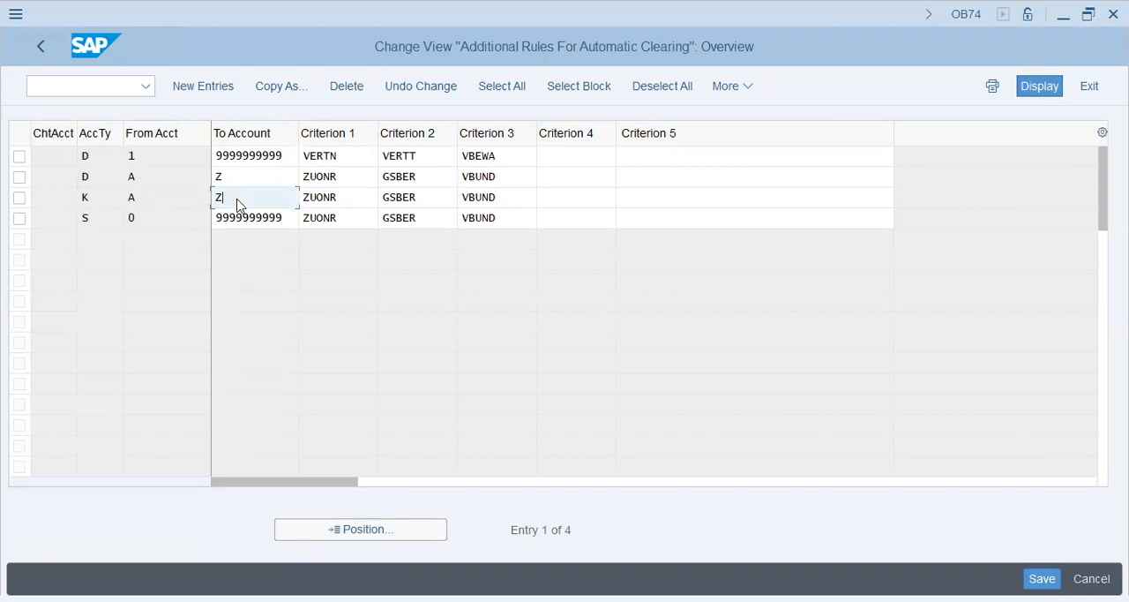
Open the field list for the K rule's Criterion 1 and search for "zuo" until the ZUONR entry
{"action": "left_click", "coordinate": [338, 198]}
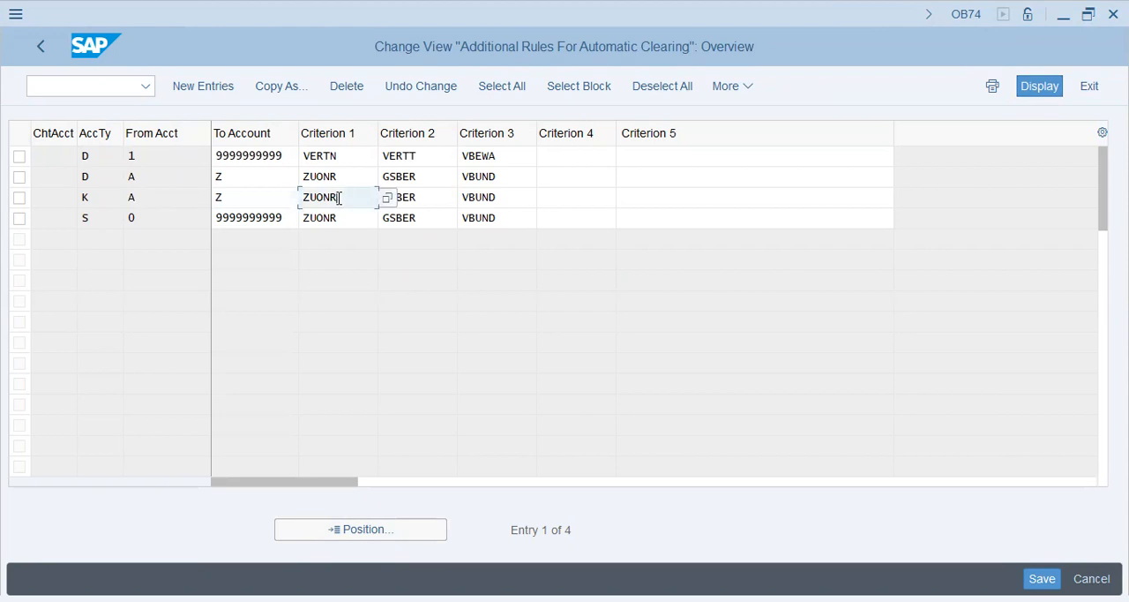
{"action": "left_click", "coordinate": [386, 200]}
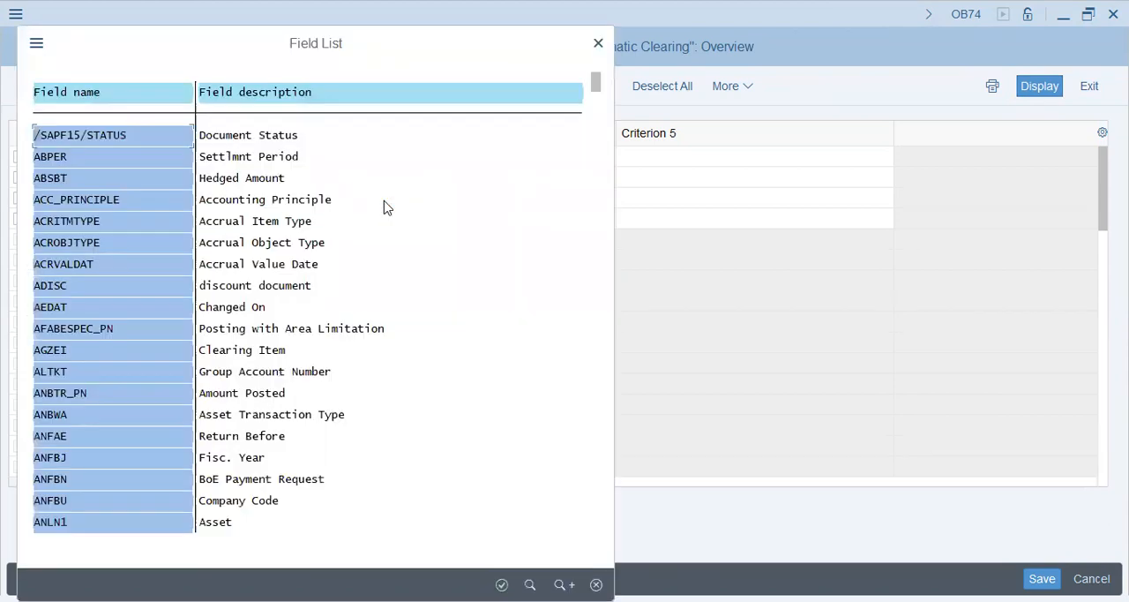
{"action": "key", "text": "ctrl+f"}
{"action": "type", "text": "zuo"}
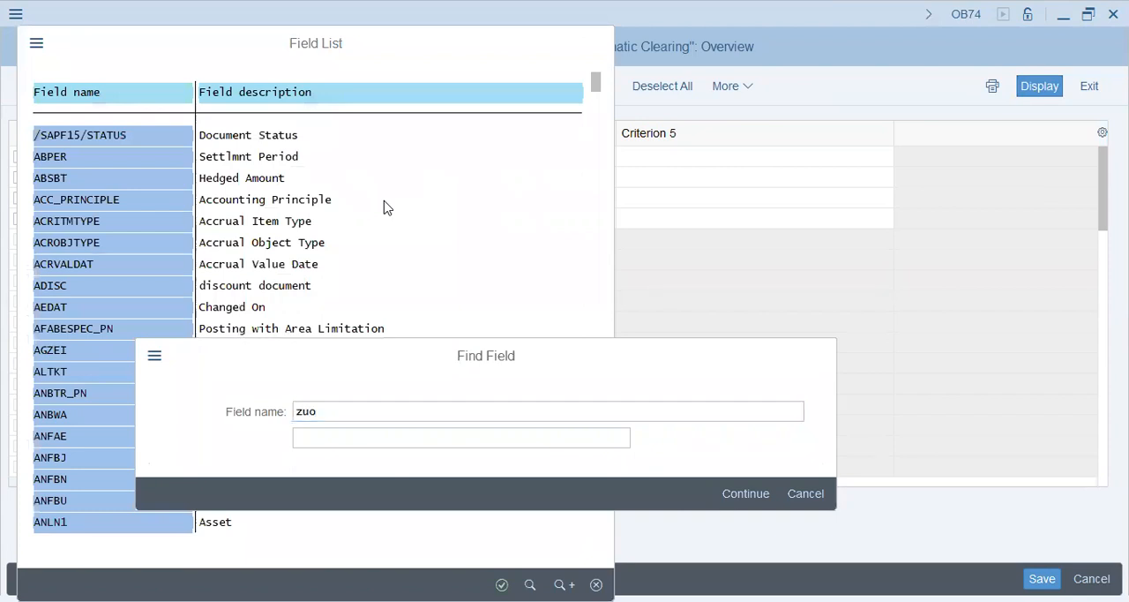
{"action": "key", "text": "Return"}
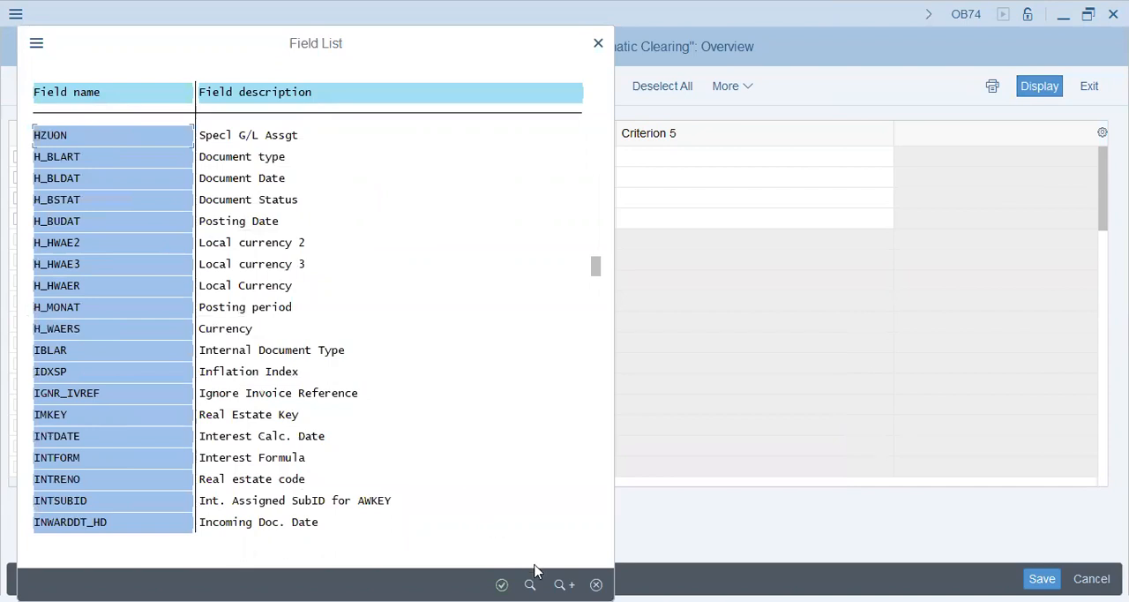
{"action": "left_click", "coordinate": [564, 584]}
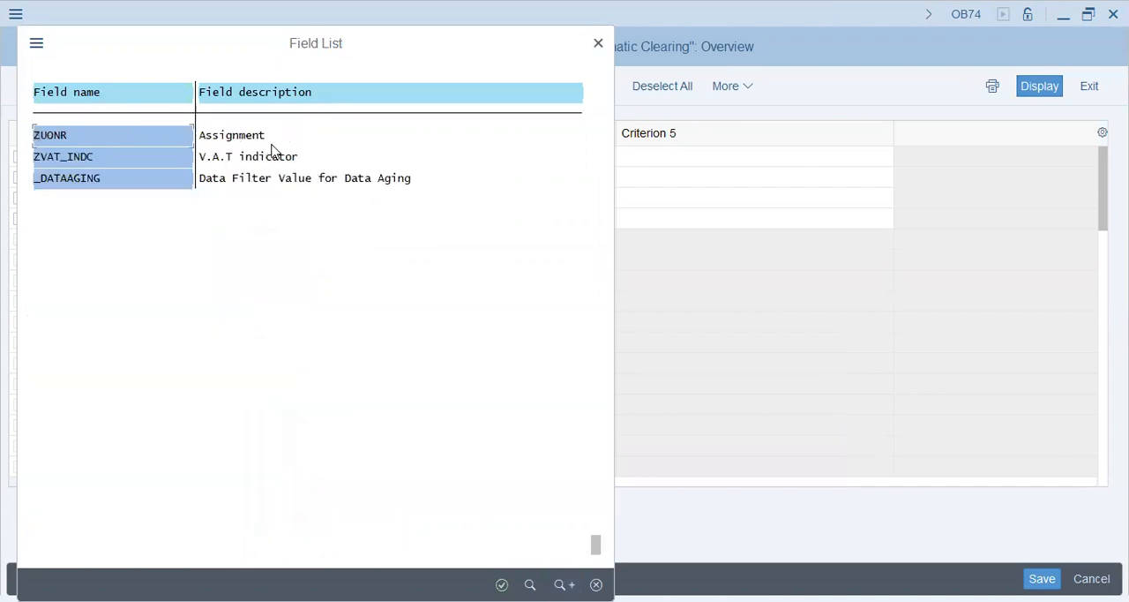
{"action": "left_click", "coordinate": [269, 138]}
{"action": "key", "text": "Escape"}
Look up the GSBER field's description in the field list
{"action": "key", "text": "ctrl+f"}
{"action": "type", "text": "gst"}
{"action": "key", "text": "Return"}
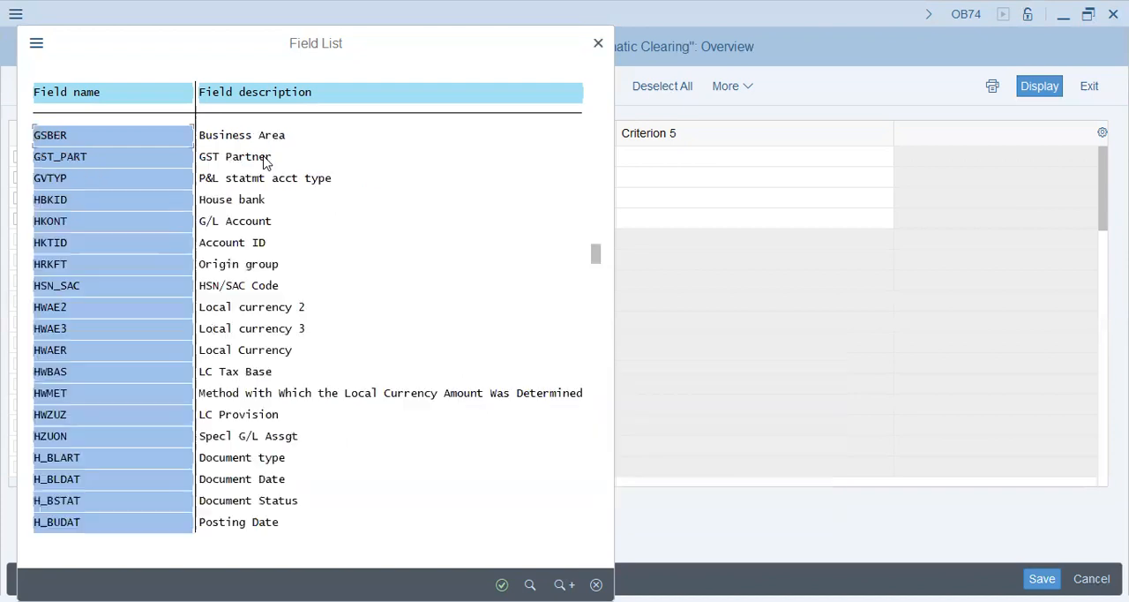
{"action": "left_click", "coordinate": [242, 139]}
{"action": "double_click", "coordinate": [242, 139]}
Search the field list for "vbu" and return to the K rule's Criterion 2
{"action": "key", "text": "ctrl+f"}
{"action": "type", "text": "vbd"}
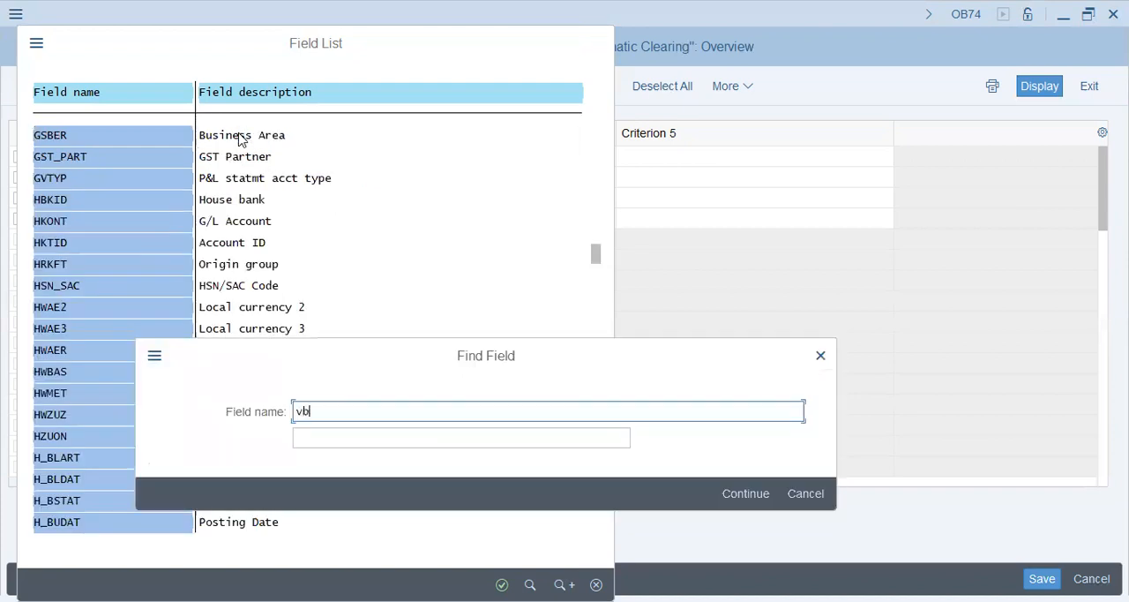
{"action": "key", "text": "BackSpace"}
{"action": "type", "text": "u"}
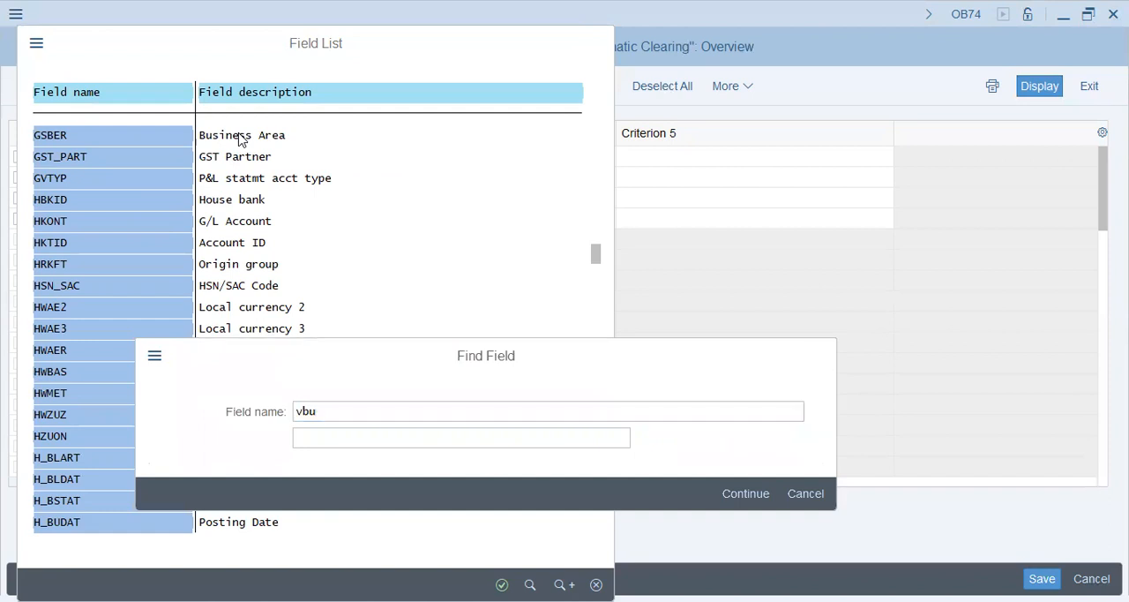
{"action": "key", "text": "Return"}
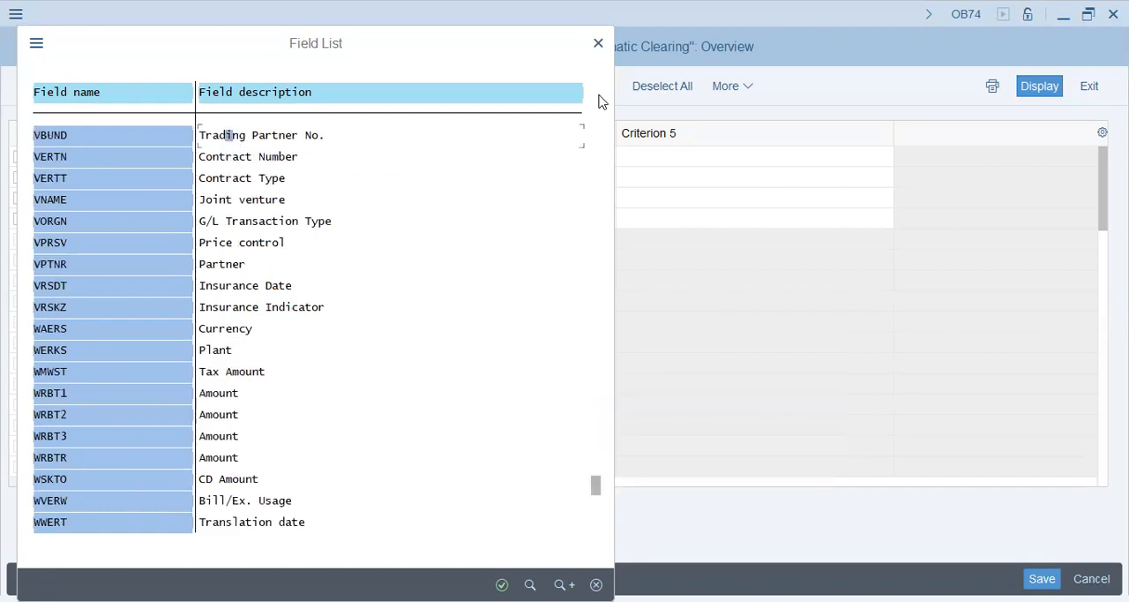
{"action": "double_click", "coordinate": [229, 135]}
{"action": "left_click", "coordinate": [355, 194]}
{"action": "left_click", "coordinate": [423, 191]}
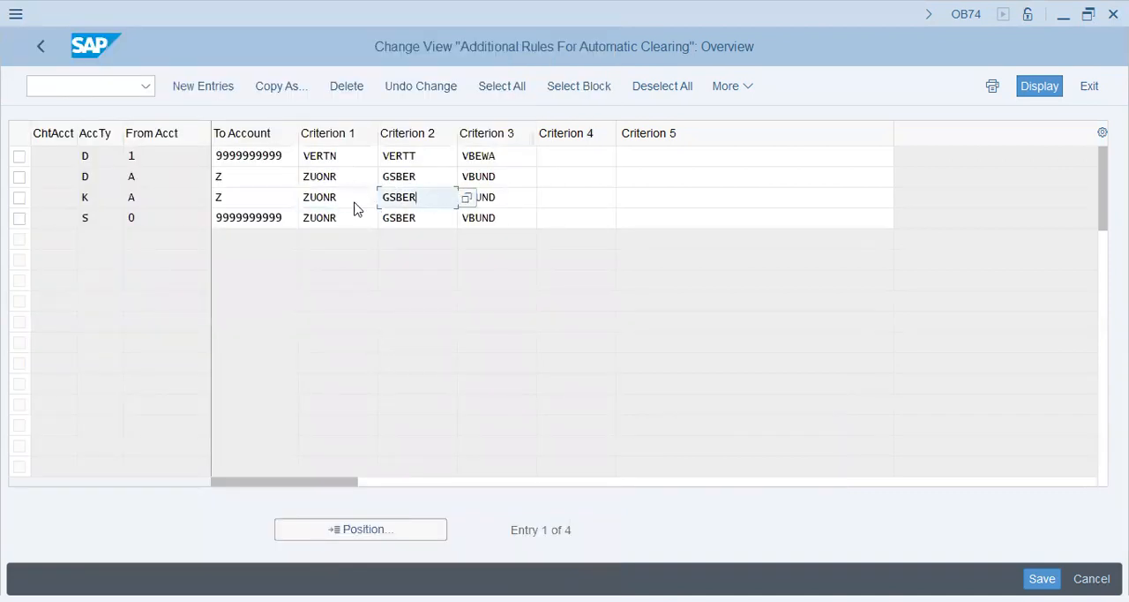
Examine Criteria 1 to 3 of the K rule and leave the automatic clearing rules
{"action": "double_click", "coordinate": [351, 196]}
{"action": "left_click", "coordinate": [337, 196]}
{"action": "left_click", "coordinate": [424, 197]}
{"action": "left_click_drag", "start_coordinate": [424, 197], "coordinate": [266, 190]}
{"action": "left_click", "coordinate": [427, 200]}
{"action": "left_click", "coordinate": [524, 198]}
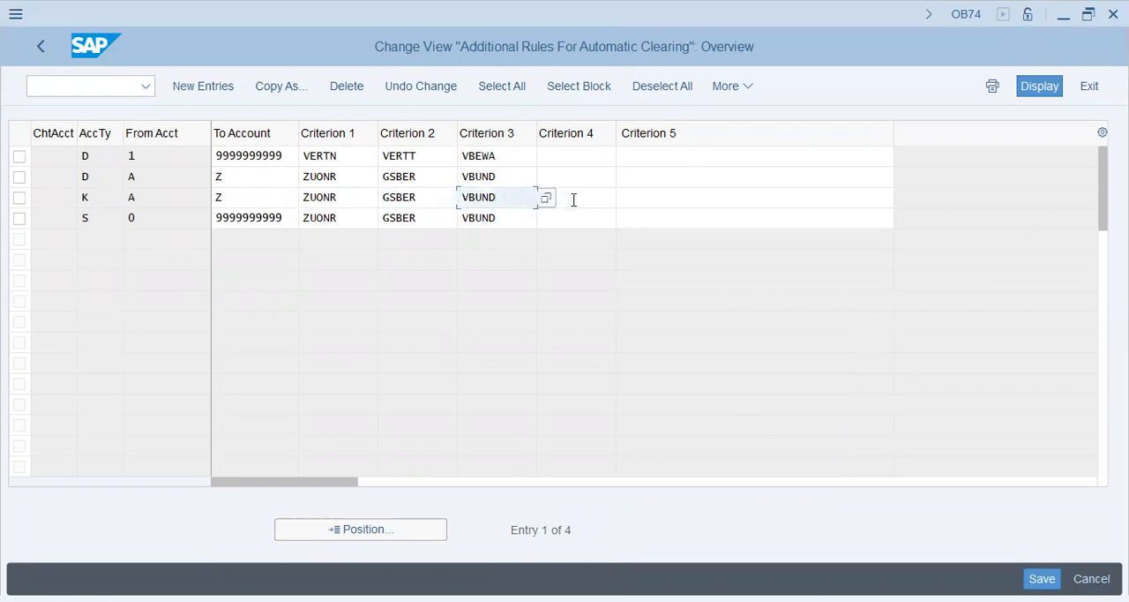
{"action": "left_click", "coordinate": [40, 48]}
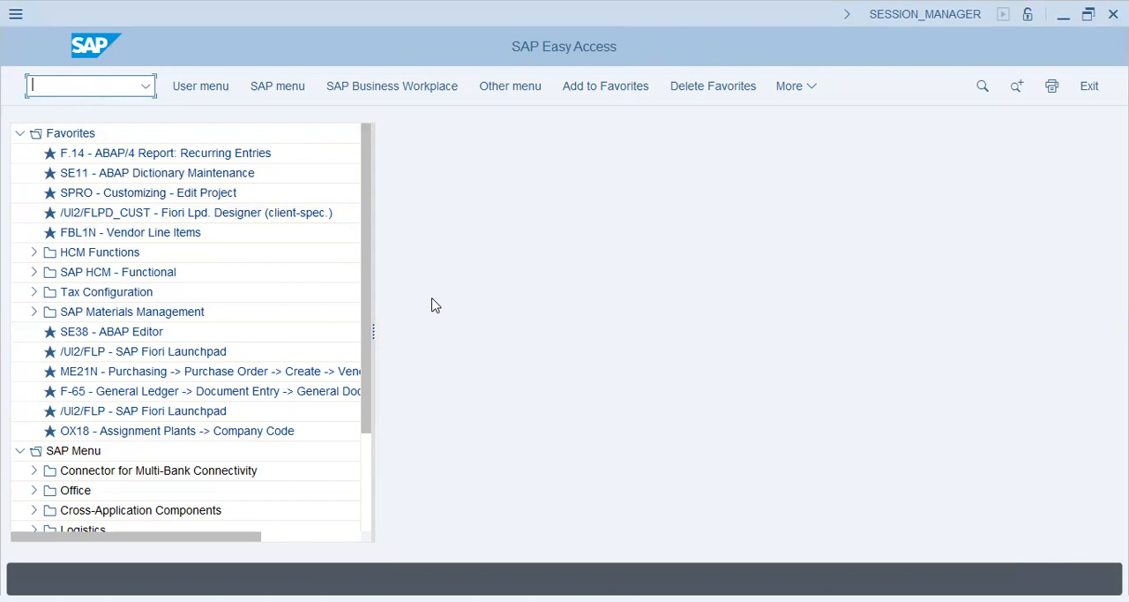
Widen the favorites tree and open the vendor line item display with transaction FBL1N
{"action": "left_click_drag", "start_coordinate": [374, 332], "coordinate": [574, 334]}
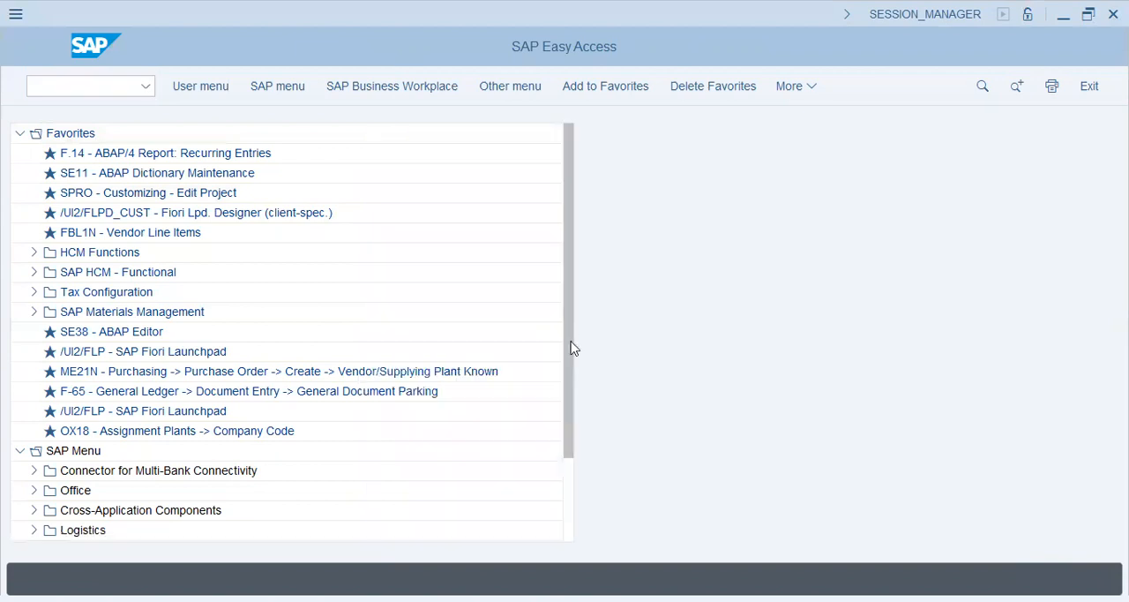
{"action": "left_click", "coordinate": [410, 372]}
{"action": "left_click", "coordinate": [399, 391]}
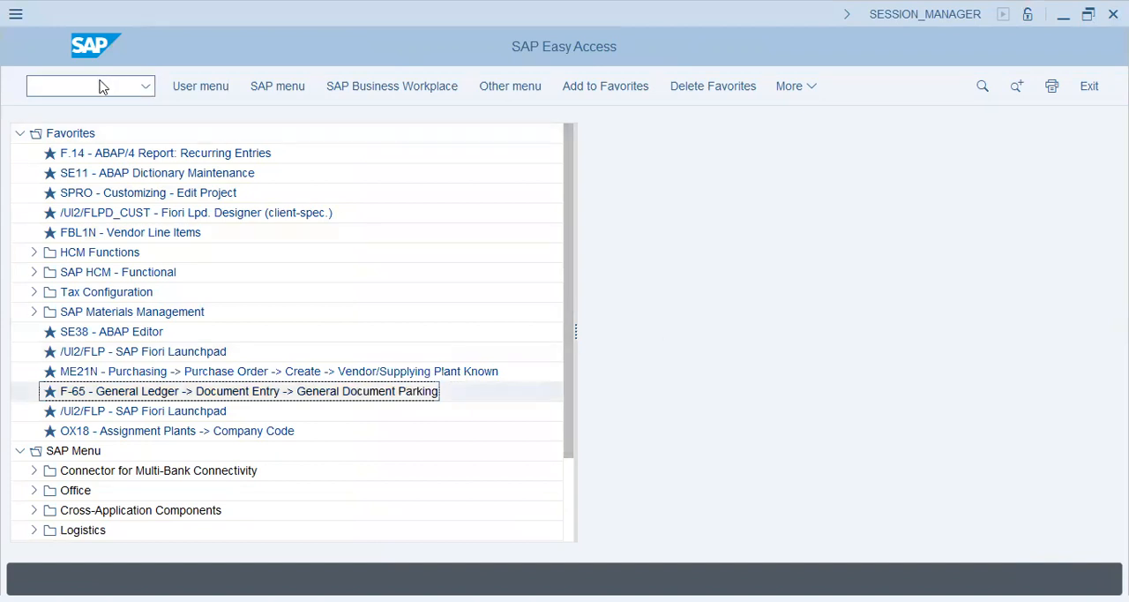
{"action": "type", "text": "fl"}
{"action": "type", "text": "b"}
{"action": "type", "text": "1n"}
{"action": "key", "text": "Return"}
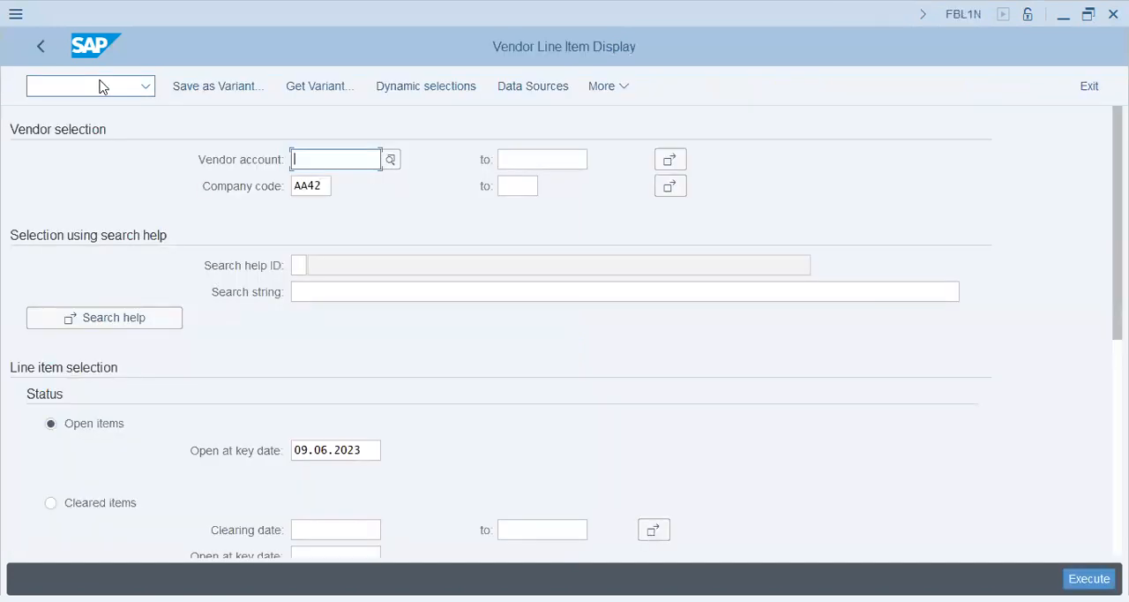
Run the vendor line item report for all items, including special G/L transactions and excluding normal items
{"action": "scroll", "coordinate": [729, 468], "scroll_direction": "down", "scroll_amount": 5}
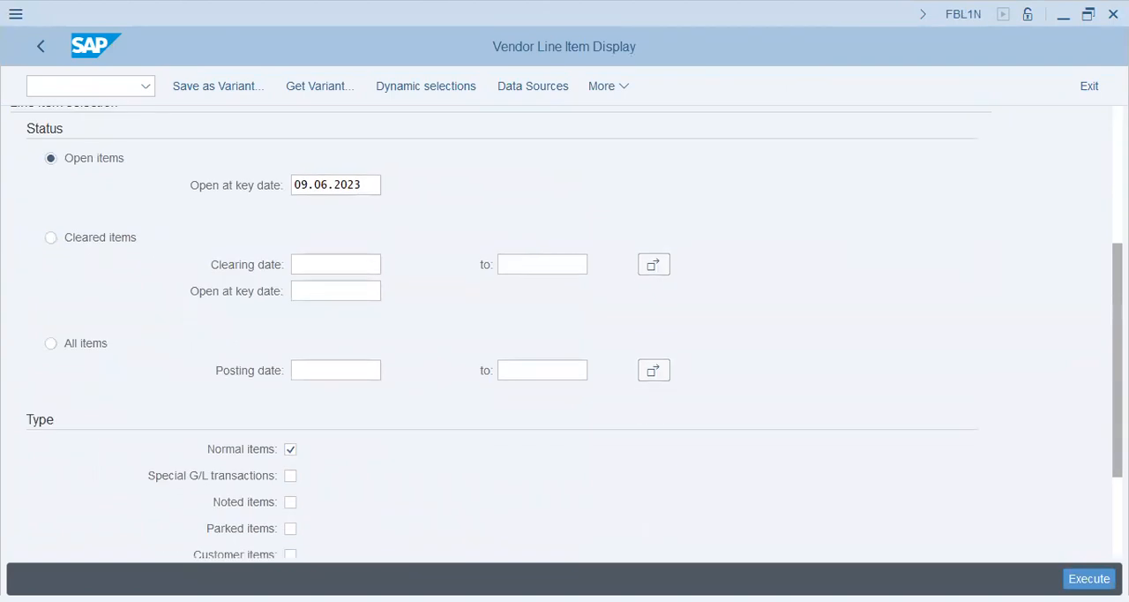
{"action": "left_click", "coordinate": [97, 345]}
{"action": "left_click", "coordinate": [290, 475]}
{"action": "left_click", "coordinate": [290, 450]}
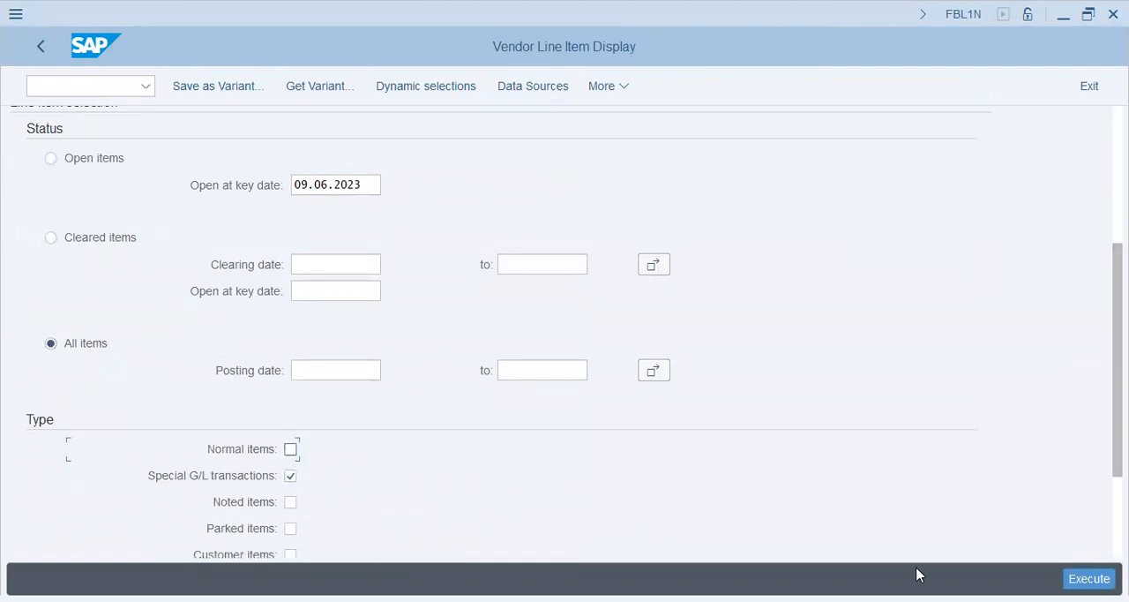
{"action": "left_click", "coordinate": [1088, 578]}
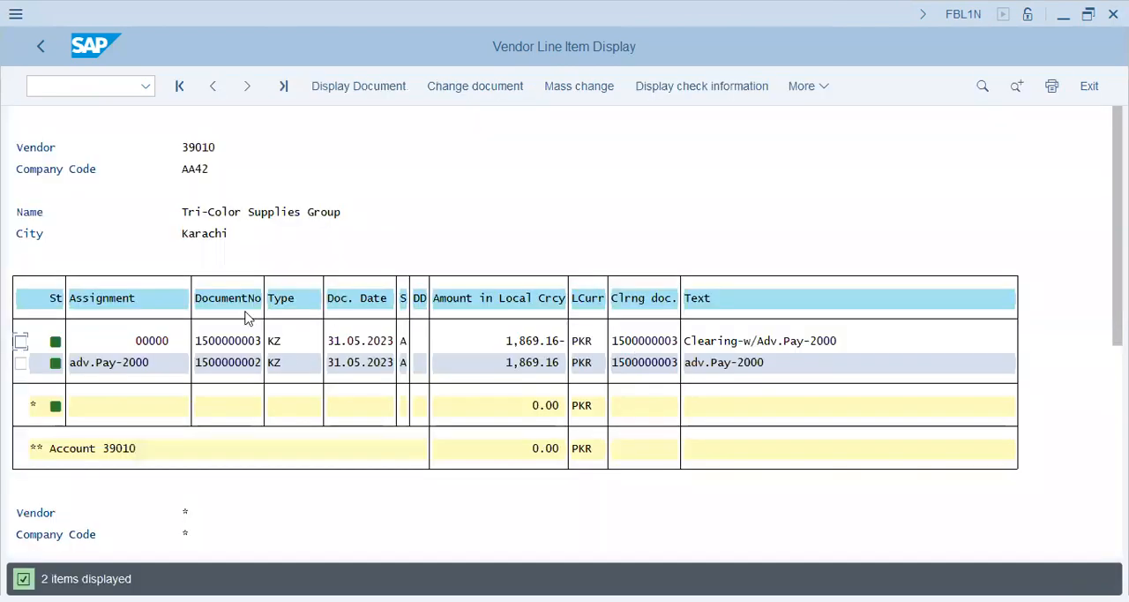
Check the line items' clearing document column, switch to Notepad and add the note "Clearing --- Clearing Doc #"
{"action": "left_click", "coordinate": [291, 340]}
{"action": "left_click", "coordinate": [653, 365]}
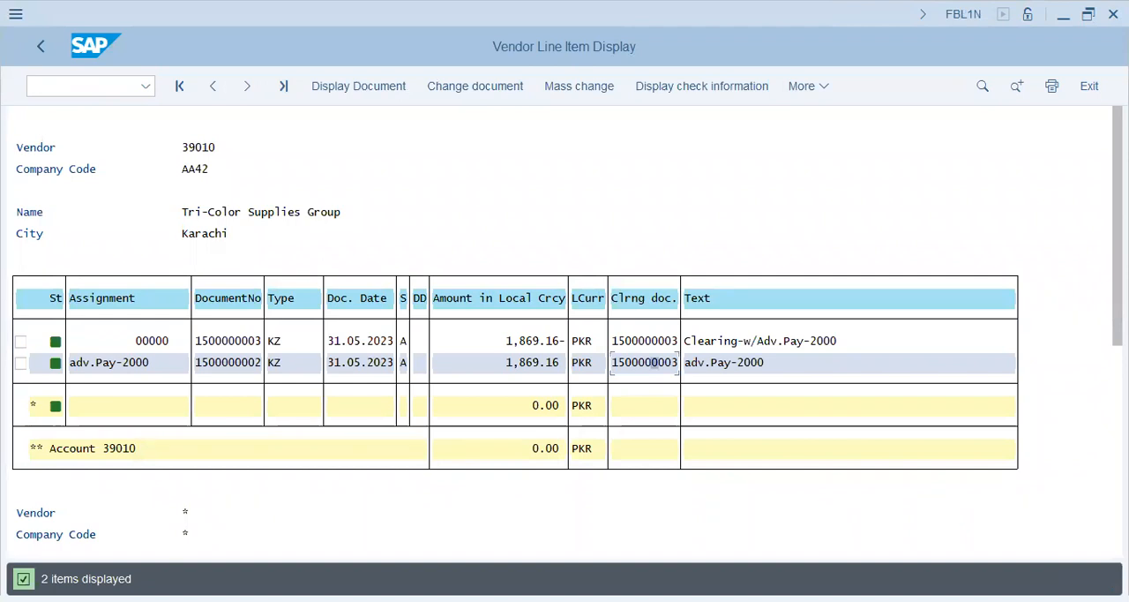
{"action": "key", "text": "alt+Tab"}
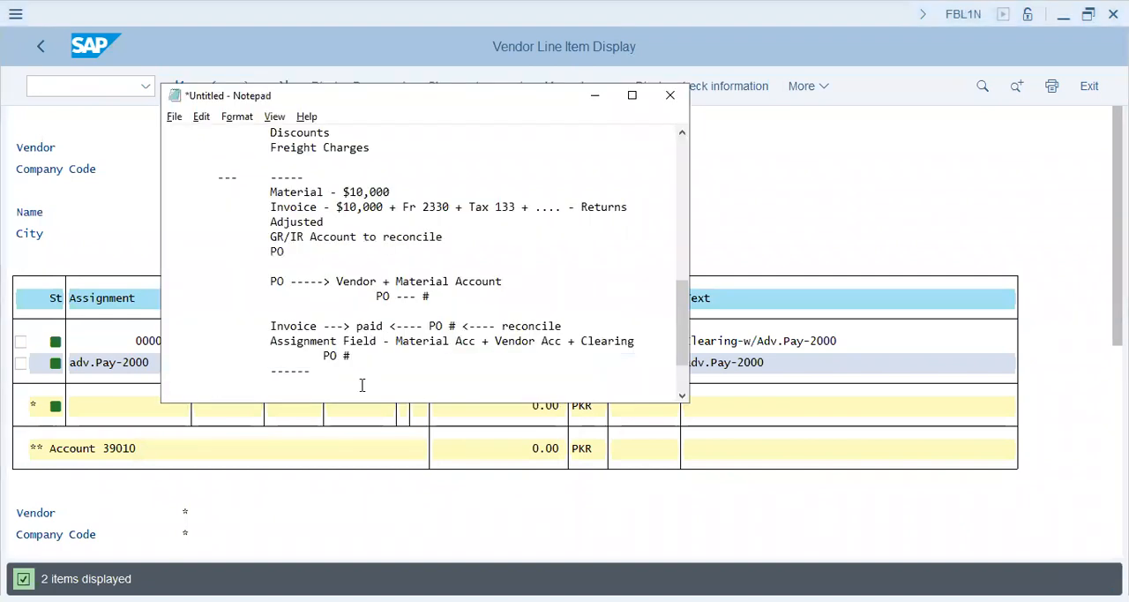
{"action": "key", "text": "Tab"}
{"action": "type", "text": "Clearing ---"}
{"action": "key", "text": "Return"}
{"action": "key", "text": "Tab"}
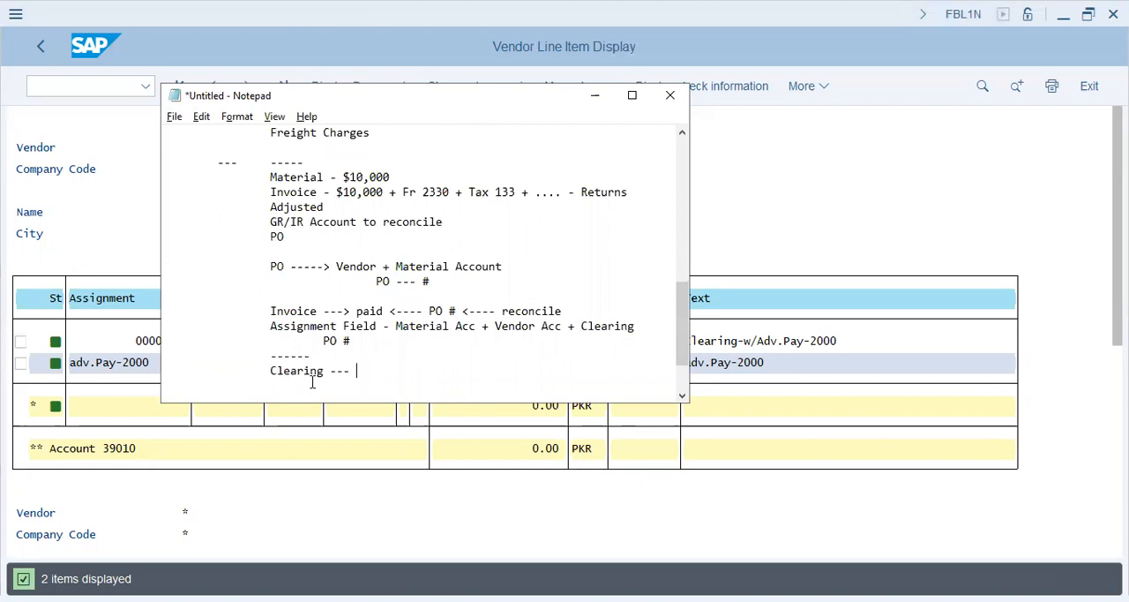
{"action": "type", "text": "Clearing Doc #"}
Return to the SAP report, inspect the first item's clearing document and exit to SAP Easy Access
{"action": "left_click", "coordinate": [691, 326]}
{"action": "left_click", "coordinate": [649, 341]}
{"action": "left_click", "coordinate": [676, 342]}
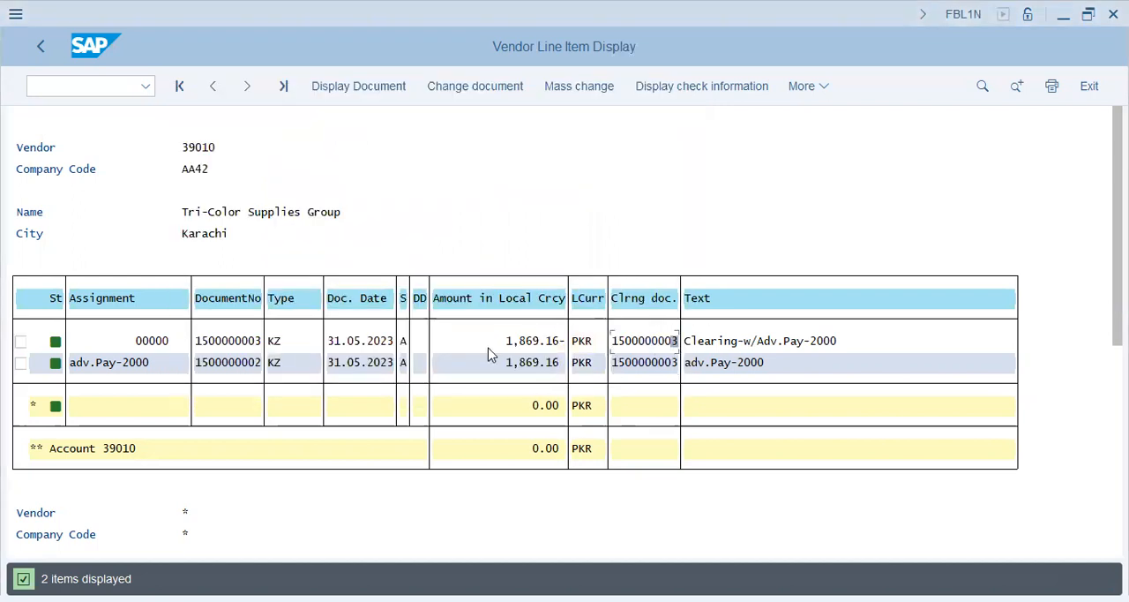
{"action": "left_click", "coordinate": [82, 85]}
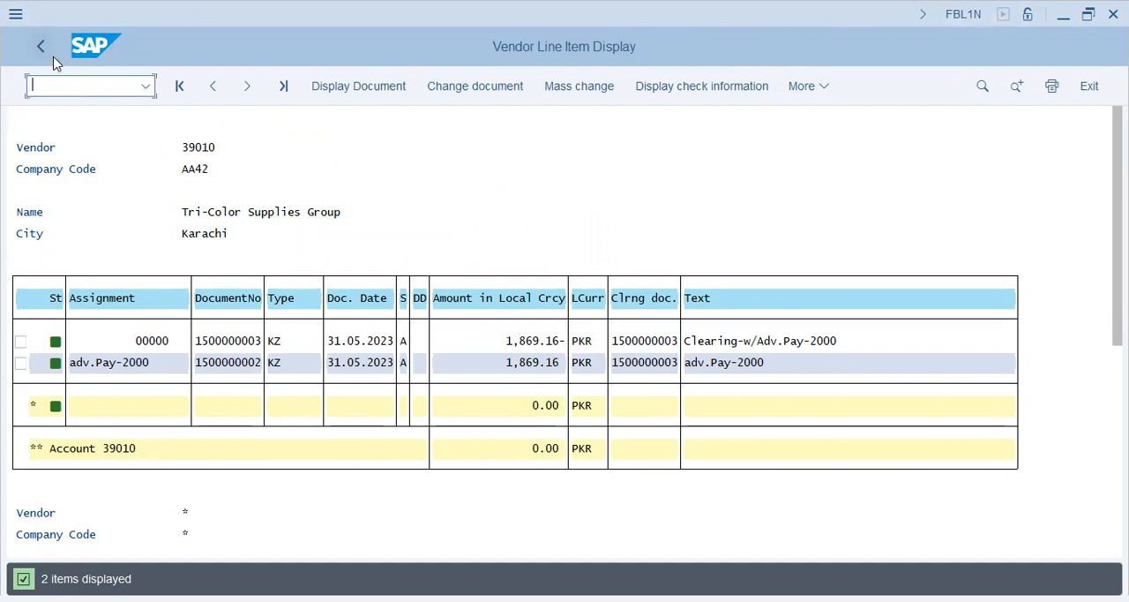
{"action": "left_click", "coordinate": [53, 58]}
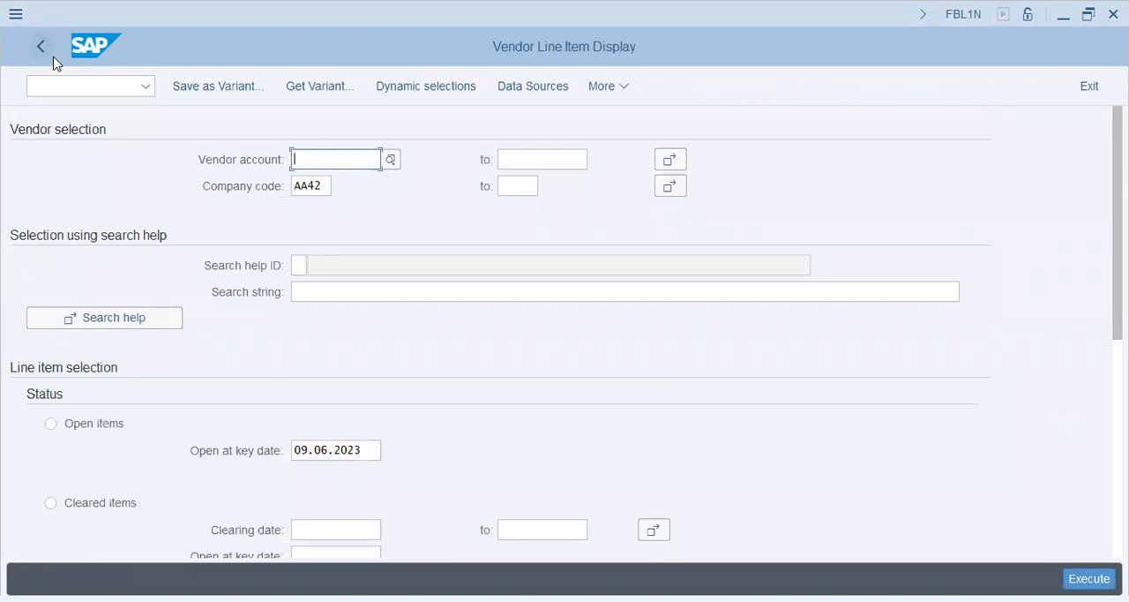
{"action": "left_click", "coordinate": [62, 90]}
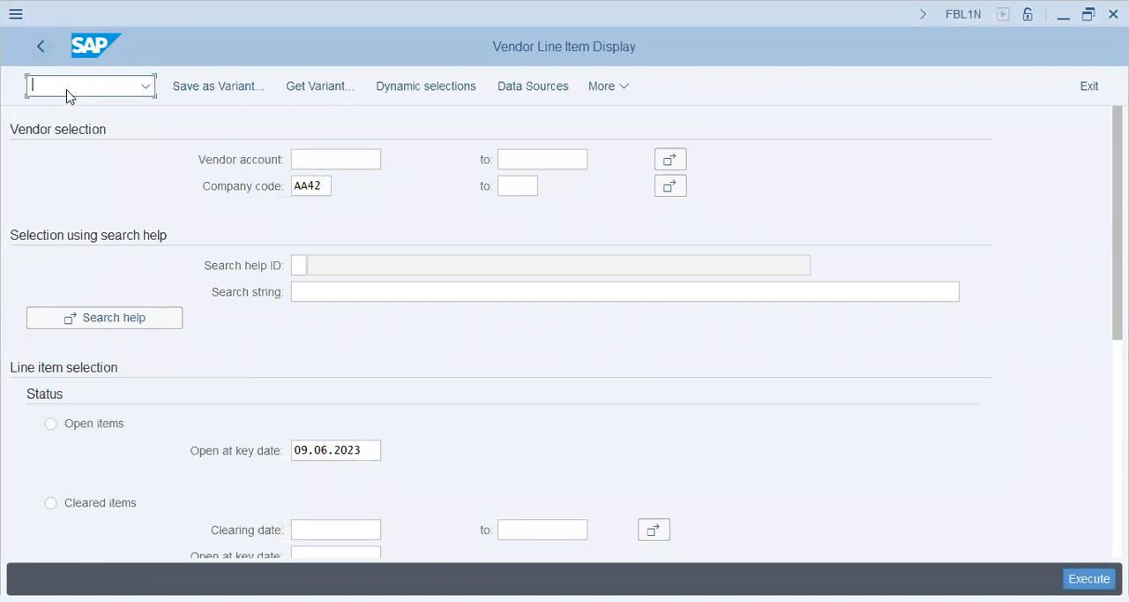
{"action": "left_click", "coordinate": [45, 47]}
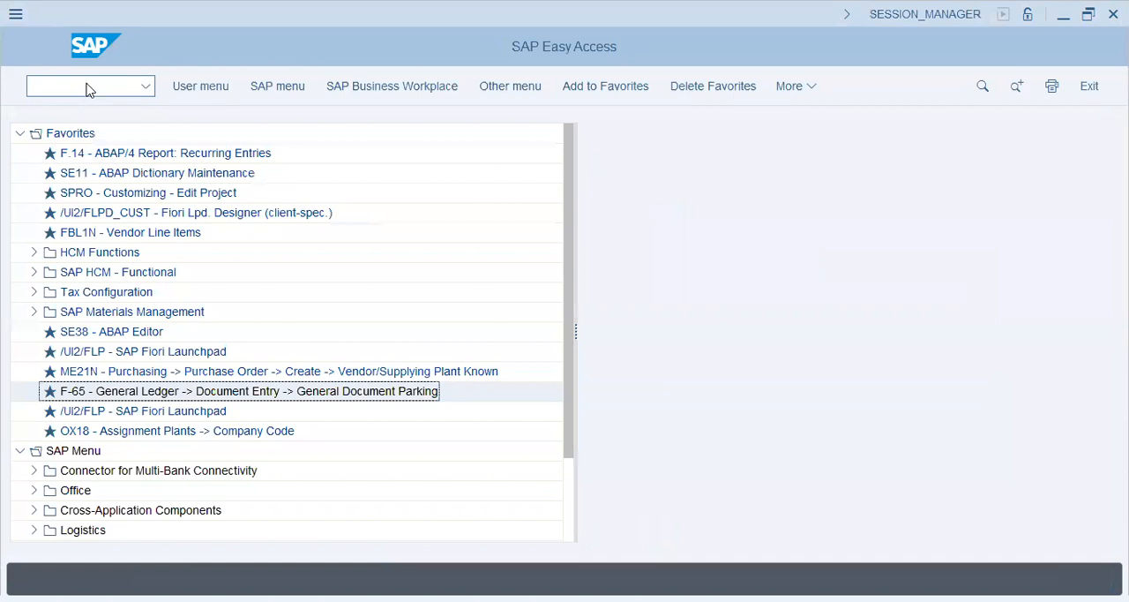
Start transaction FBKP and open the Exchange rate differences group under Automatic Postings
{"action": "type", "text": "f-6"}
{"action": "key", "text": "BackSpace"}
{"action": "key", "text": "BackSpace"}
{"action": "key", "text": "BackSpace"}
{"action": "type", "text": "fbl1n"}
{"action": "key", "text": "Return"}
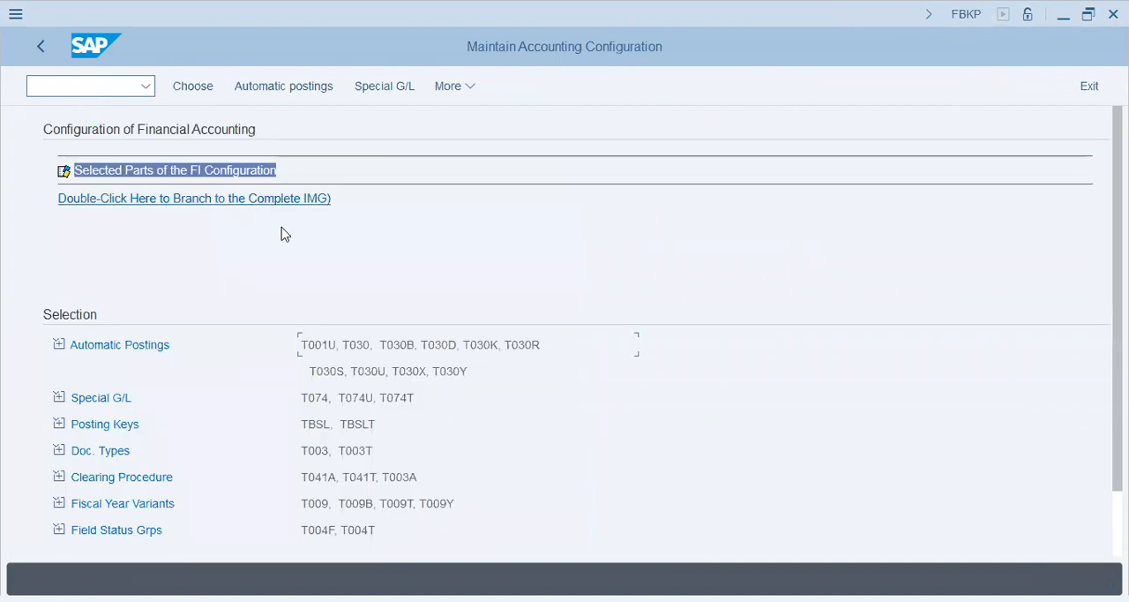
{"action": "left_click", "coordinate": [127, 351]}
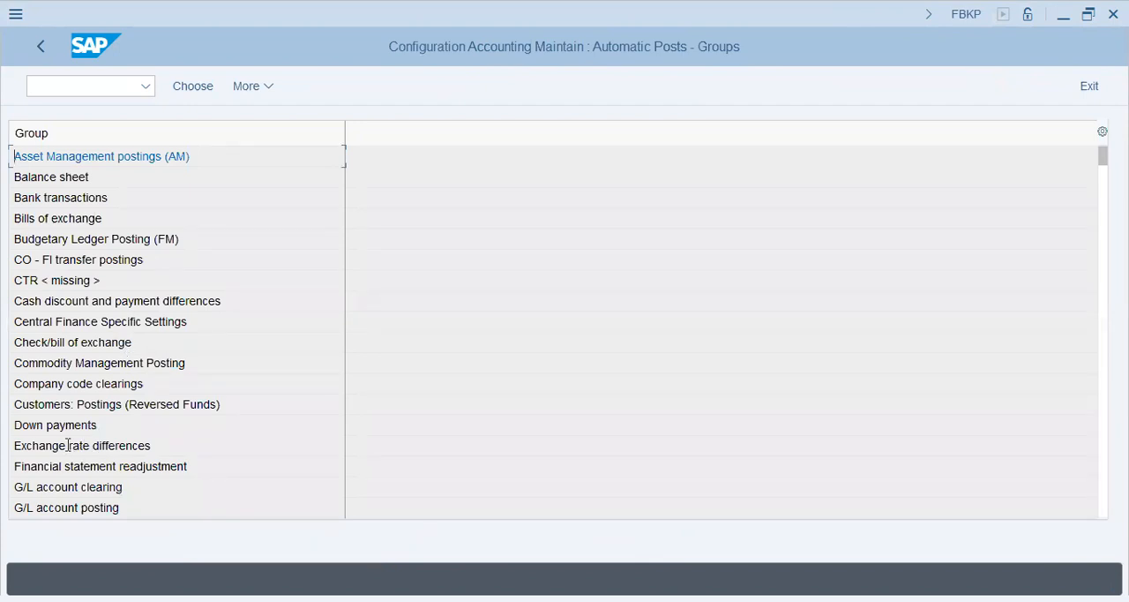
{"action": "double_click", "coordinate": [127, 448]}
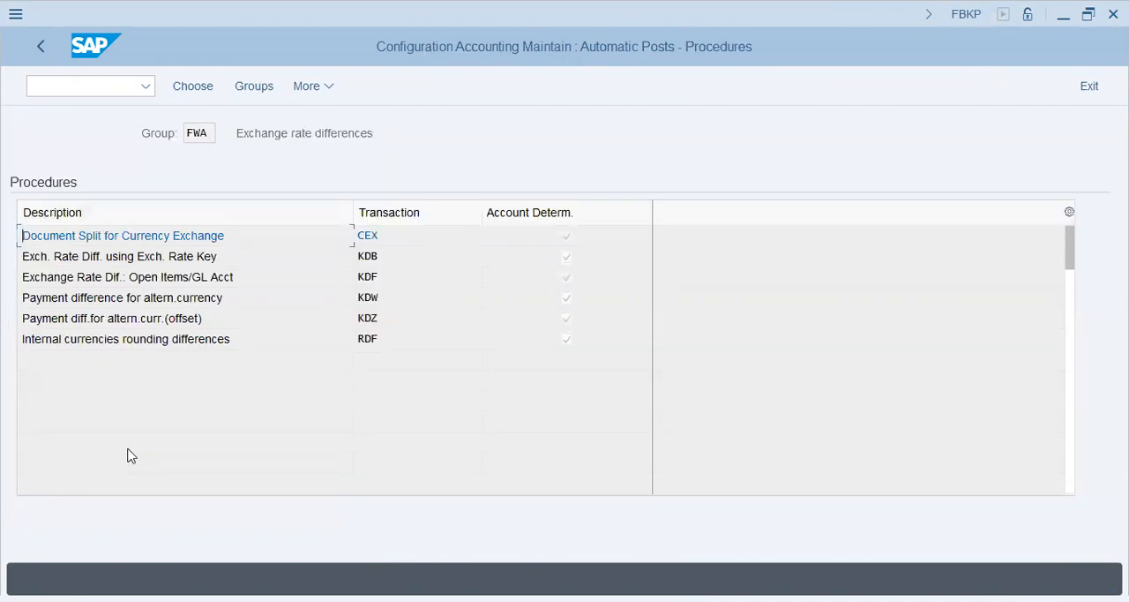
Examine the exchange rate difference procedures KDF and KDB
{"action": "left_click", "coordinate": [409, 282]}
{"action": "key", "text": "shift+Tab"}
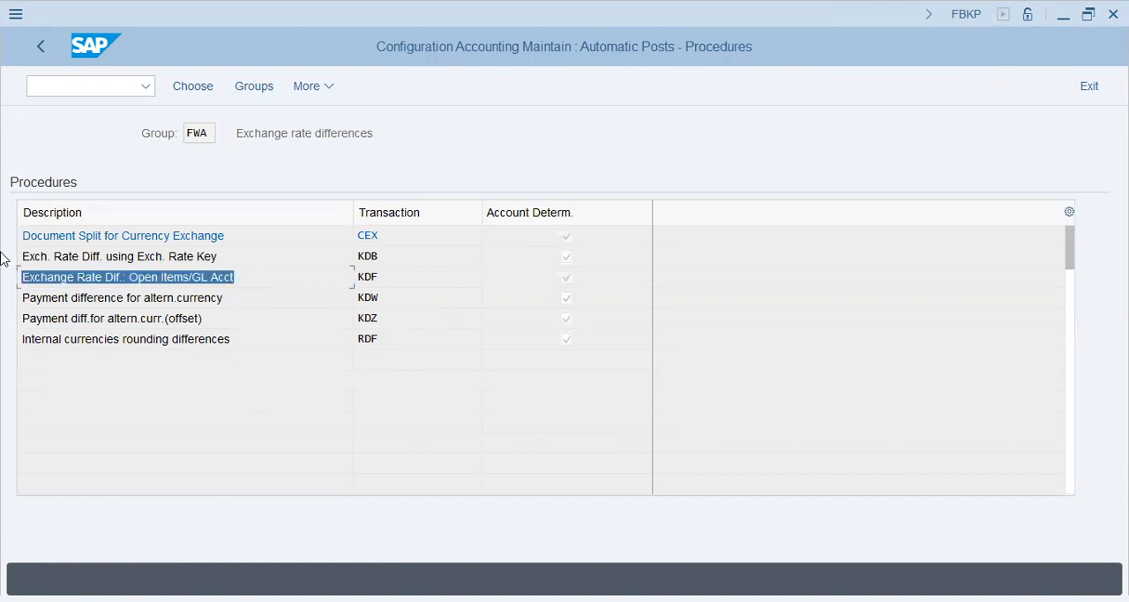
{"action": "key", "text": "Tab"}
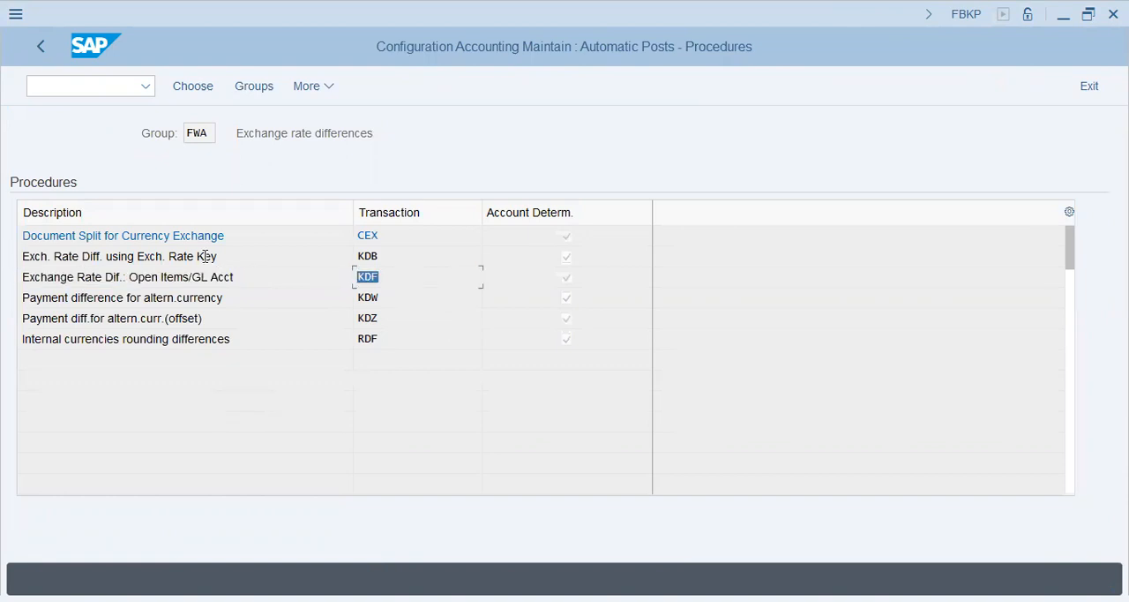
{"action": "left_click", "coordinate": [406, 255]}
{"action": "left_click", "coordinate": [192, 255]}
{"action": "left_click", "coordinate": [46, 255]}
{"action": "left_click_drag", "start_coordinate": [83, 255], "coordinate": [22, 254]}
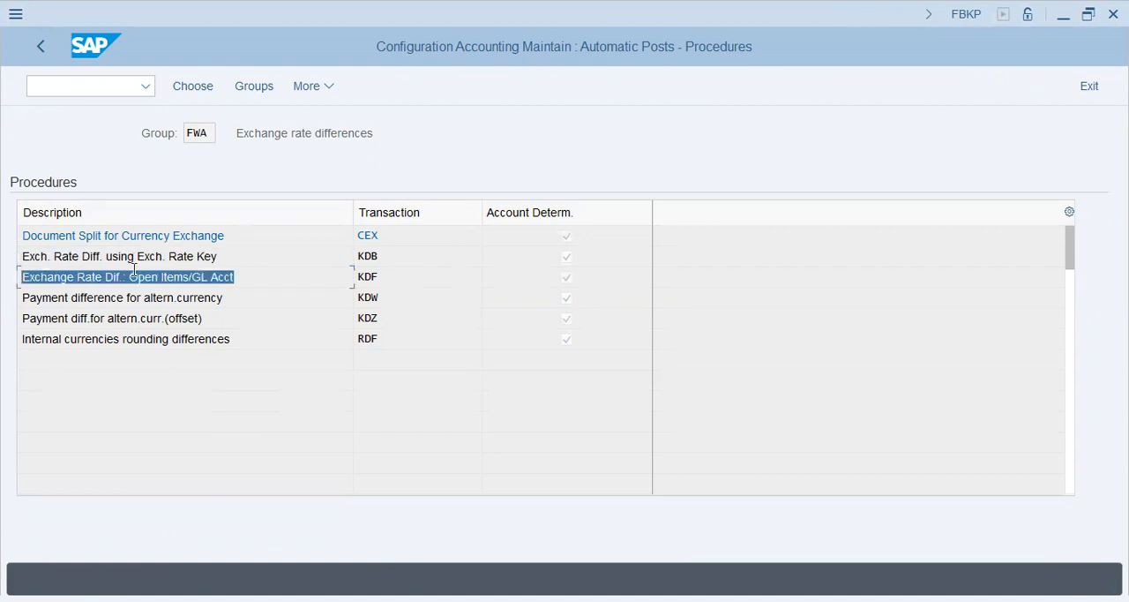
{"action": "left_click", "coordinate": [184, 277]}
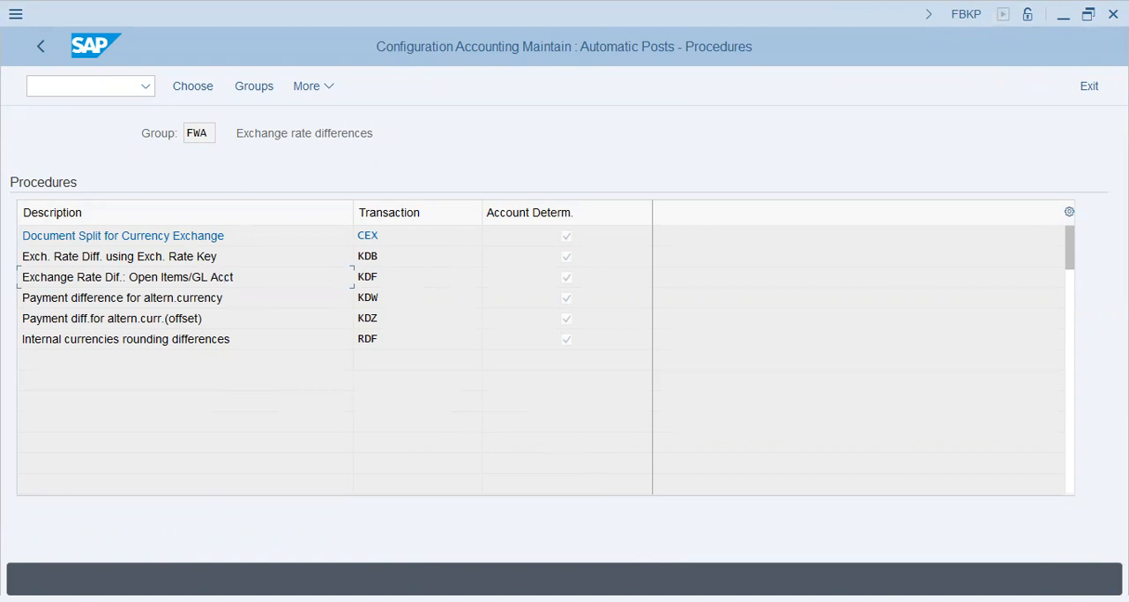
Switch to Notepad and add a "----" separator followed by the heading "Foreign Currency Valuation"
{"action": "key", "text": "alt+Tab"}
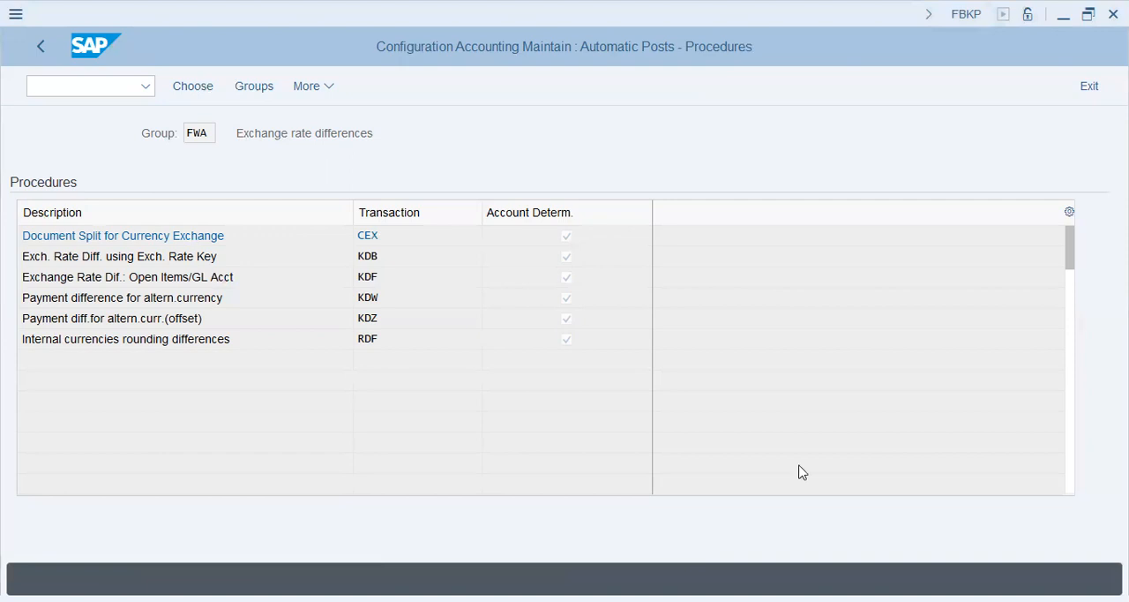
{"action": "key", "text": "alt+Tab"}
{"action": "key", "text": "Return"}
{"action": "key", "text": "Return"}
{"action": "type", "text": "----"}
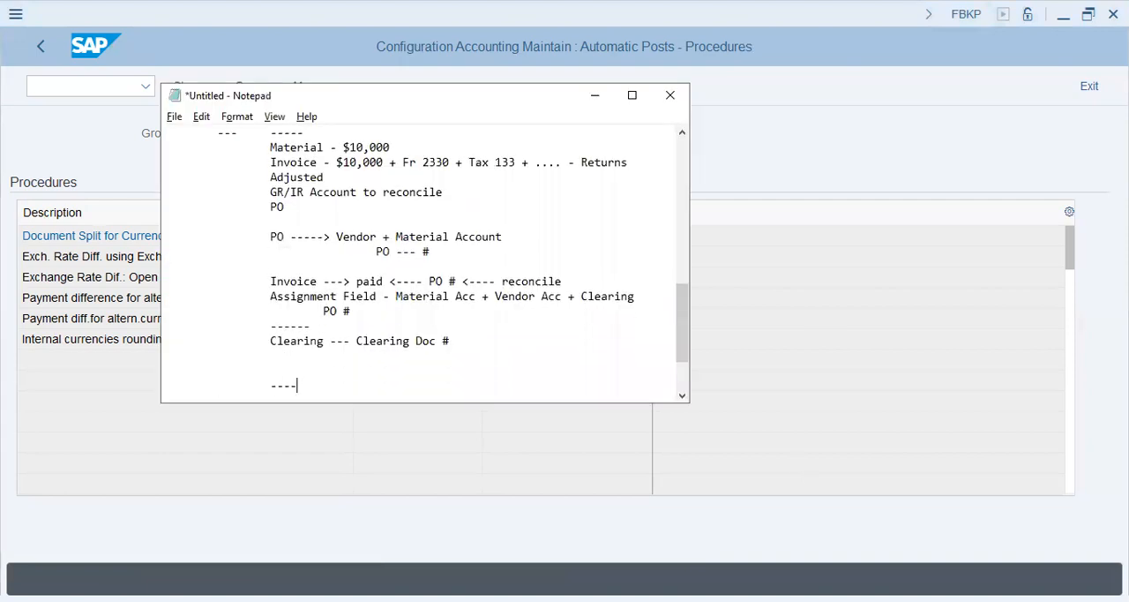
{"action": "key", "text": "Return"}
{"action": "type", "text": "Foreign Currency Valuation"}
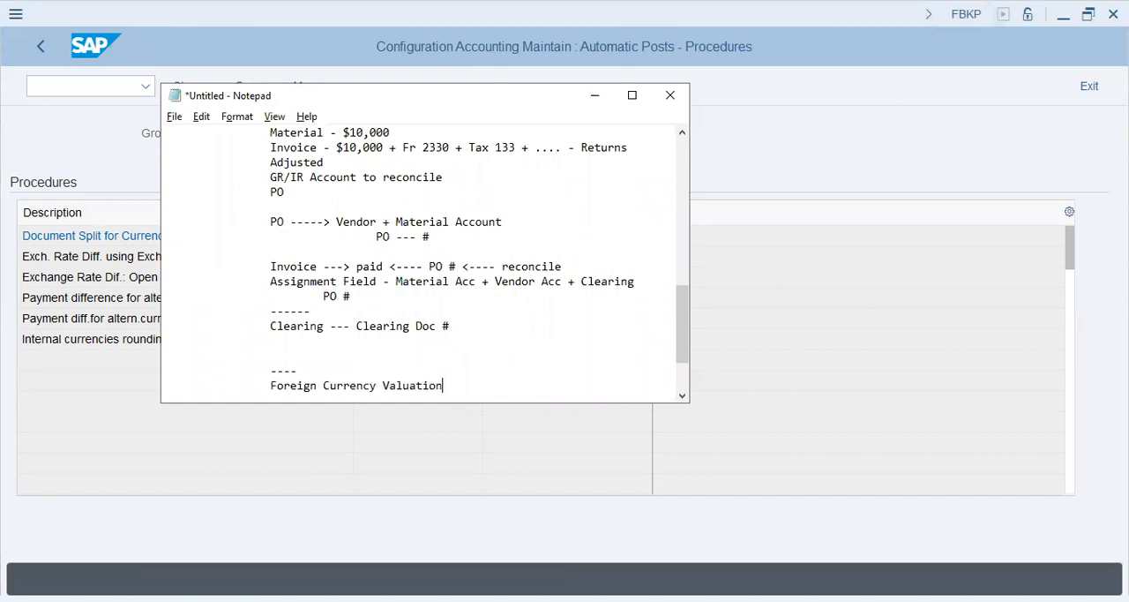
Leave a blank line below the heading and add the entry "Material/Expense"
{"action": "key", "text": "Return"}
{"action": "key", "text": "Return"}
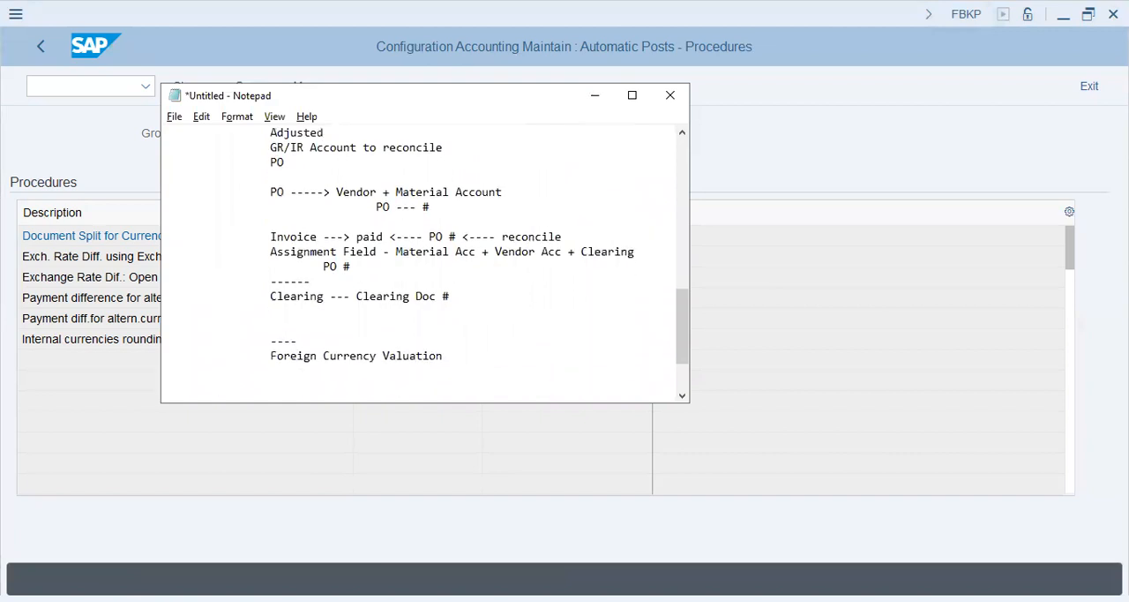
{"action": "type", "text": "Material/Expense"}
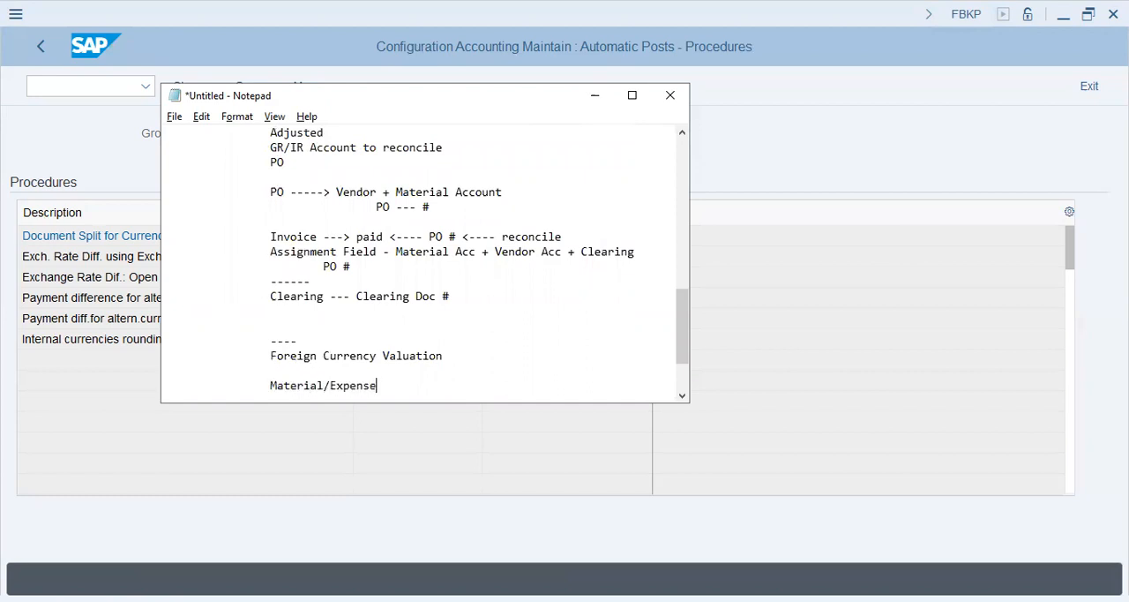
Add the line "USD(Debit Card/TT)" below the Material/Expense entry
{"action": "key", "text": "Return"}
{"action": "type", "text": "USD/Cas"}
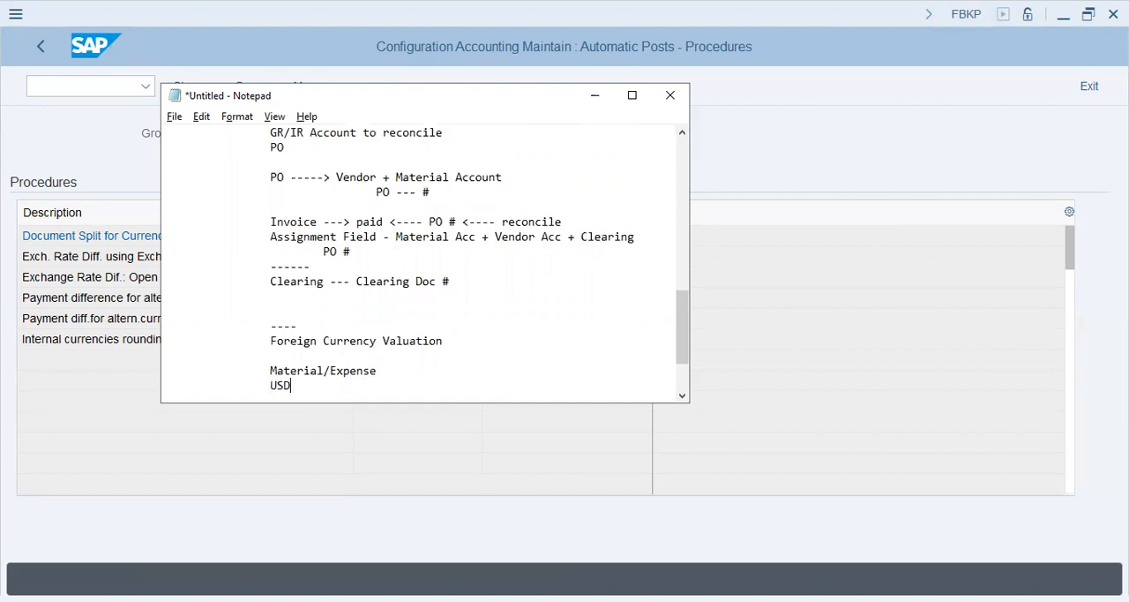
{"action": "key", "text": "BackSpace"}
{"action": "key", "text": "BackSpace"}
{"action": "key", "text": "BackSpace"}
{"action": "key", "text": "BackSpace"}
{"action": "type", "text": "(Debit Card/TT)"}
Append "---- $1000" to the Material/Expense line and "-- $1000" to the USD line
{"action": "key", "text": "Up"}
{"action": "type", "text": "---- $1000"}
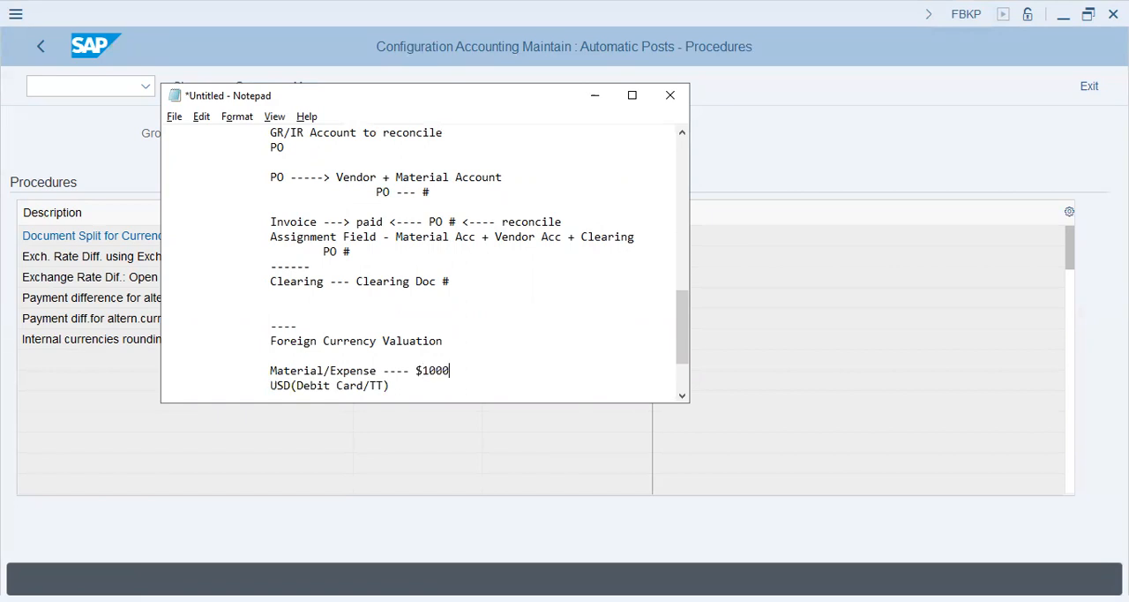
{"action": "left_click", "coordinate": [586, 392]}
{"action": "type", "text": "---"}
{"action": "key", "text": "BackSpace"}
{"action": "type", "text": "$1000"}
Add the date 05.06.2023 to the notes, one blank line below the USD entry
{"action": "key", "text": "Return"}
{"action": "key", "text": "Return"}
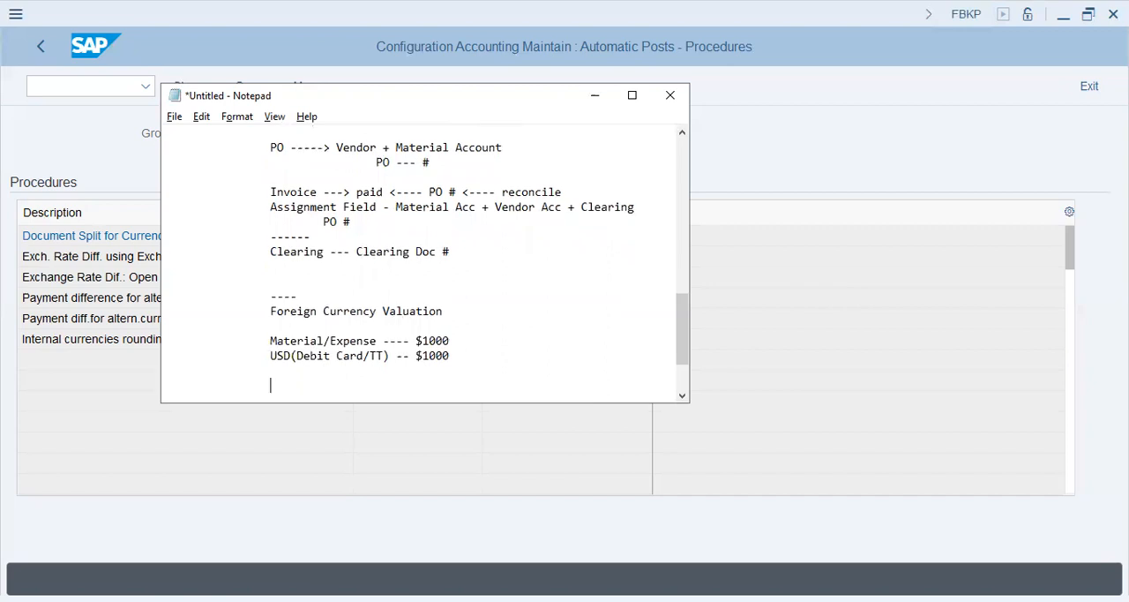
{"action": "type", "text": "05.06.2023"}
Highlight the words "Debit Card" in the USD line to point out the payment method
{"action": "key", "text": "Left"}
{"action": "key", "text": "Left"}
{"action": "key", "text": "Up"}
{"action": "key", "text": "Up"}
{"action": "key", "text": "Up"}
{"action": "key", "text": "Right"}
{"action": "key", "text": "Right"}
{"action": "key", "text": "Right"}
{"action": "key", "text": "Right"}
{"action": "key", "text": "ctrl+Left"}
{"action": "key", "text": "ctrl+Left"}
{"action": "key", "text": "Left"}
{"action": "key", "text": "Right"}
{"action": "key", "text": "Right"}
{"action": "key", "text": "shift+Right"}
{"action": "key", "text": "shift+Right"}
{"action": "key", "text": "shift+Right"}
{"action": "key", "text": "shift+Right"}
{"action": "key", "text": "shift+Right"}
{"action": "key", "text": "shift+Right"}
{"action": "key", "text": "shift+Right"}
{"action": "key", "text": "shift+Right"}
{"action": "key", "text": "shift+Right"}
{"action": "key", "text": "shift+Right"}
{"action": "key", "text": "shift+Right"}
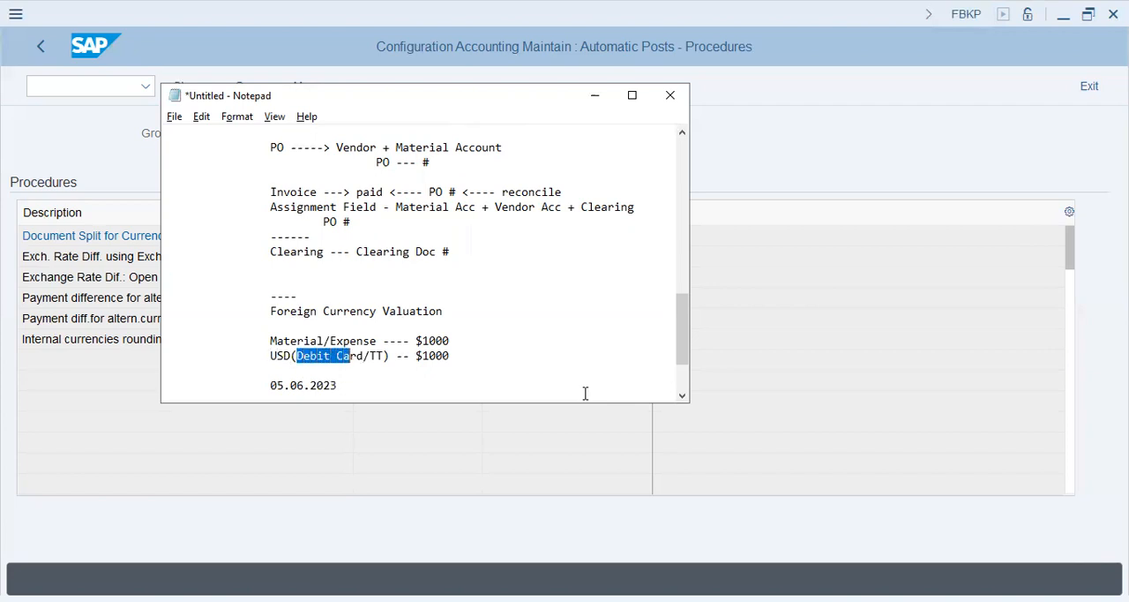
{"action": "key", "text": "shift+Right"}
{"action": "key", "text": "shift+Right"}
{"action": "key", "text": "shift+Right"}
{"action": "key", "text": "shift+Right"}
{"action": "key", "text": "Right"}
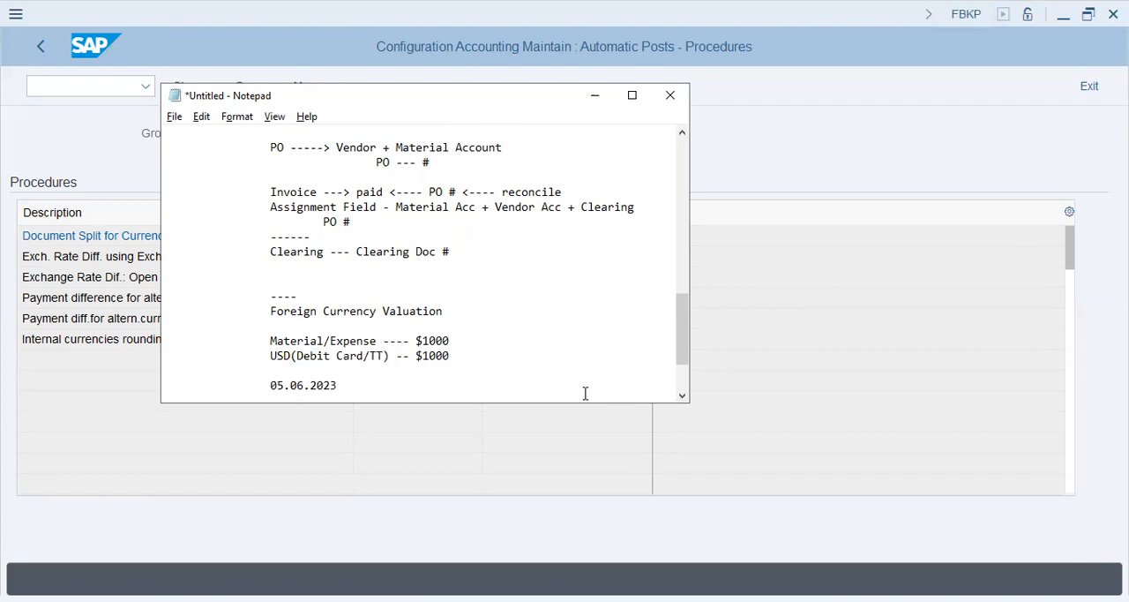
Insert "Vendor" before USD in the payment line and place the cursor on the line below the date
{"action": "key", "text": "Up"}
{"action": "key", "text": "Left"}
{"action": "key", "text": "Left"}
{"action": "key", "text": "Left"}
{"action": "type", "text": "Vendor"}
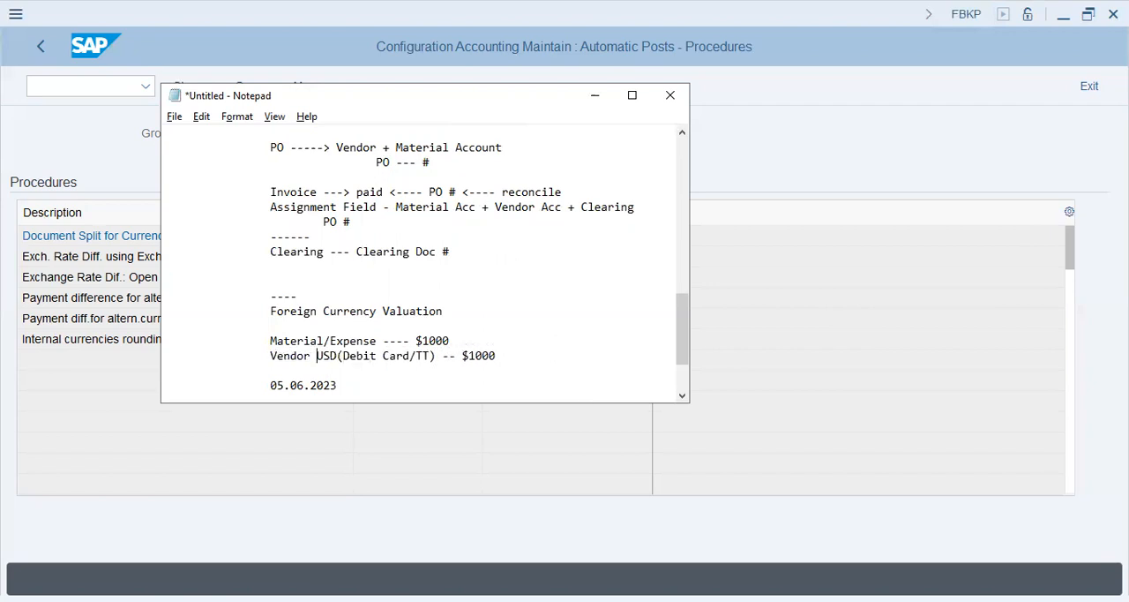
{"action": "key", "text": "Down"}
{"action": "key", "text": "Down"}
{"action": "key", "text": "Down"}
{"action": "key", "text": "Up"}
{"action": "key", "text": "Up"}
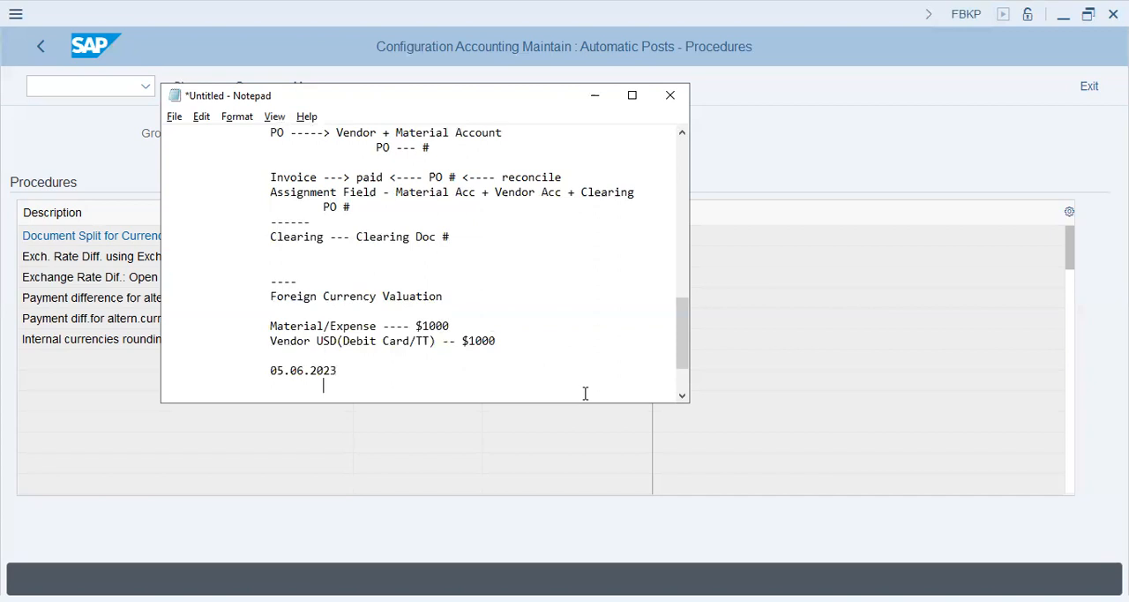
Add the line "05.06.2023 1.USD@288PKR" directly under the Foreign Currency Valuation heading
{"action": "key", "text": "Up"}
{"action": "key", "text": "Up"}
{"action": "type", "text": "05.06.2023 1.USD@"}
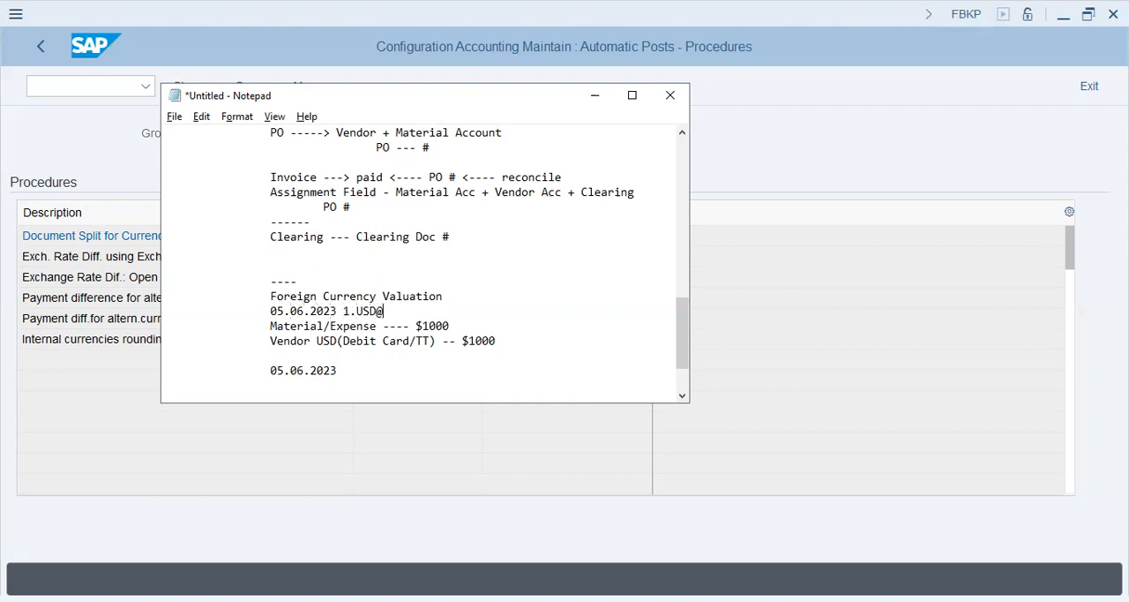
{"action": "type", "text": "28"}
{"action": "type", "text": "8PKR"}
Change the date below the Vendor USD line to 30.06.2023 and add "Unpaid" on the line beneath it
{"action": "key", "text": "Down"}
{"action": "key", "text": "Down"}
{"action": "key", "text": "Down"}
{"action": "key", "text": "Down"}
{"action": "key", "text": "Down"}
{"action": "key", "text": "Up"}
{"action": "key", "text": "Down"}
{"action": "key", "text": "Up"}
{"action": "key", "text": "shift+Right"}
{"action": "key", "text": "shift+Right"}
{"action": "type", "text": "30"}
{"action": "key", "text": "Down"}
{"action": "type", "text": "Unpaid"}
{"action": "key", "text": "Return"}
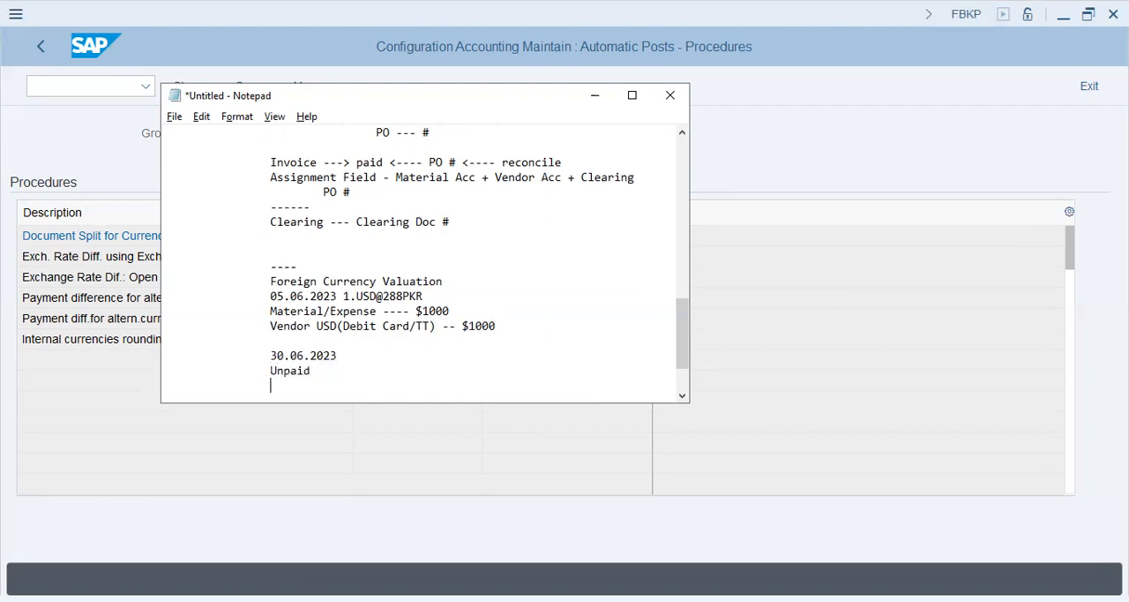
Write "$1000 1.USD@" on the line below Unpaid
{"action": "type", "text": "$1000 1.USD@"}
Cut the rate text from the $1000 line and write "1.USD@292" beside the date 30.06.2023
{"action": "key", "text": "shift+Left"}
{"action": "key", "text": "shift+Left"}
{"action": "key", "text": "shift+Left"}
{"action": "key", "text": "shift+Left"}
{"action": "key", "text": "shift+Left"}
{"action": "key", "text": "shift+Left"}
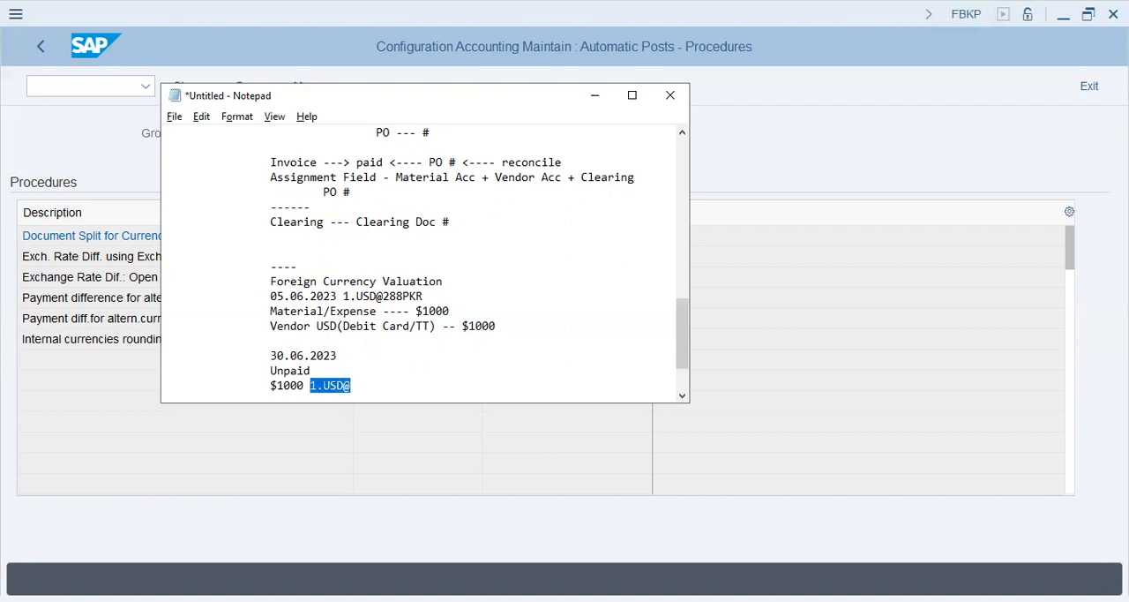
{"action": "key", "text": "ctrl+x"}
{"action": "key", "text": "Up"}
{"action": "key", "text": "End"}
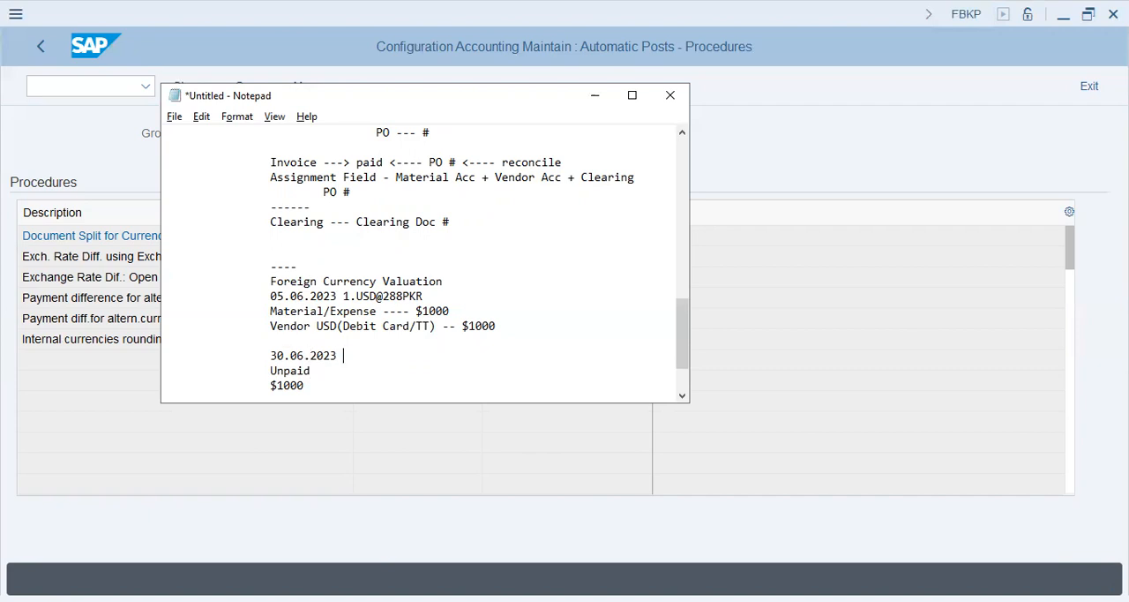
{"action": "type", "text": "1.USD@292"}
Append "----" to the $1000 line under Unpaid and start a new line
{"action": "key", "text": "Down"}
{"action": "key", "text": "Down"}
{"action": "type", "text": "----"}
{"action": "key", "text": "Return"}
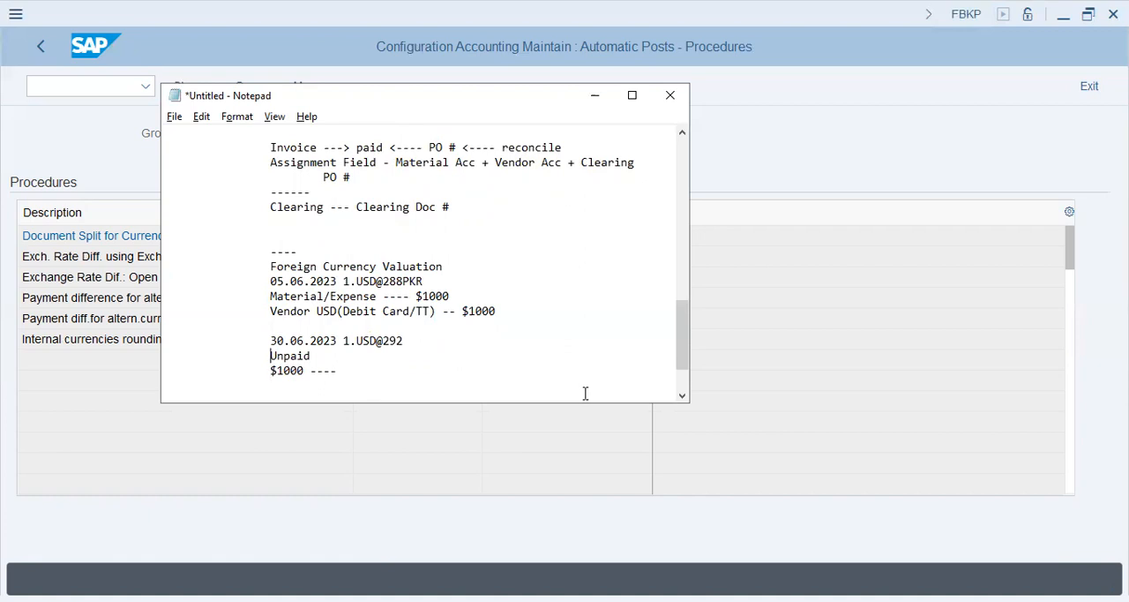
Go over the 30.06.2023 unpaid entry and compare its exchange rate with the 05.06.2023 rate
{"action": "key", "text": "Up"}
{"action": "key", "text": "shift+Right"}
{"action": "key", "text": "shift+Right"}
{"action": "key", "text": "Down"}
{"action": "key", "text": "Down"}
{"action": "key", "text": "Down"}
{"action": "key", "text": "Down"}
{"action": "key", "text": "Up"}
{"action": "key", "text": "Up"}
{"action": "key", "text": "Right"}
{"action": "key", "text": "Down"}
{"action": "key", "text": "Up"}
{"action": "key", "text": "Up"}
{"action": "key", "text": "Up"}
{"action": "key", "text": "Down"}
{"action": "key", "text": "Down"}
{"action": "key", "text": "Down"}
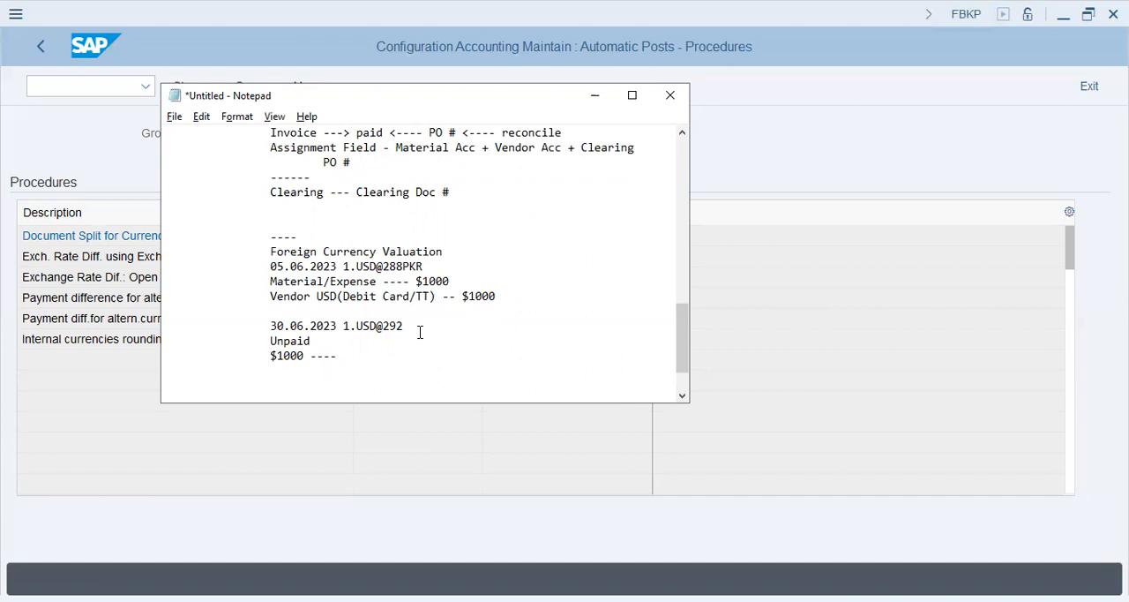
Add the line "Pkr. 400 ---- more --- Exp" below the unpaid $1000 line
{"action": "type", "text": "Pkr. 400 ---- more --- Exp"}
{"action": "key", "text": "Return"}
Add the line "$1000 ----- 288,000 Rs." for the value at the 05.06.2023 rate
{"action": "type", "text": "$10"}
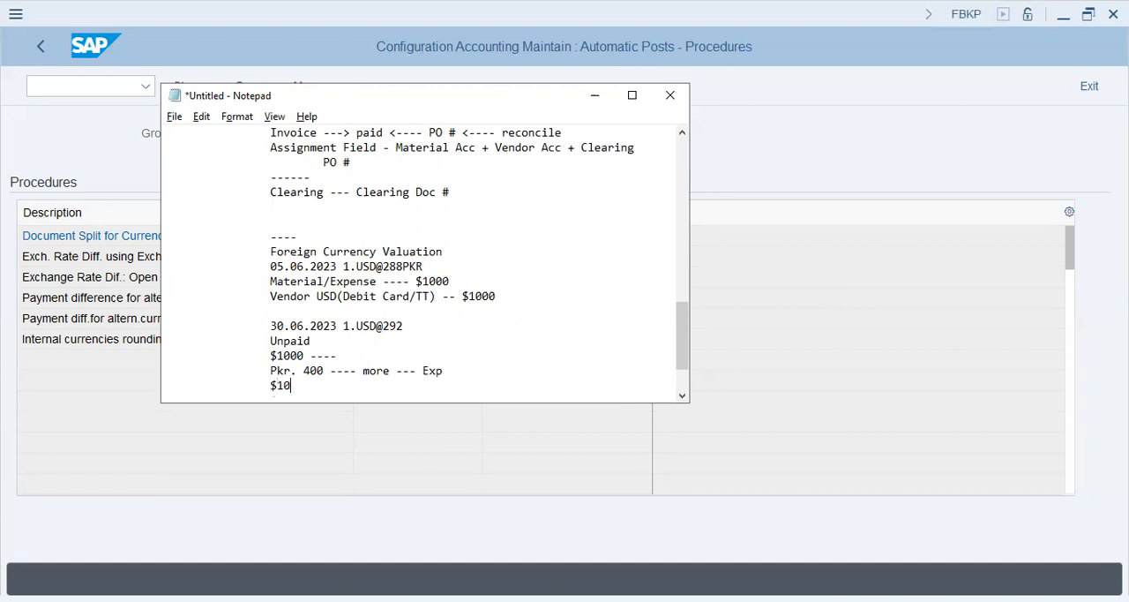
{"action": "type", "text": "00 ----- 288,000 Rs."}
{"action": "key", "text": "Return"}
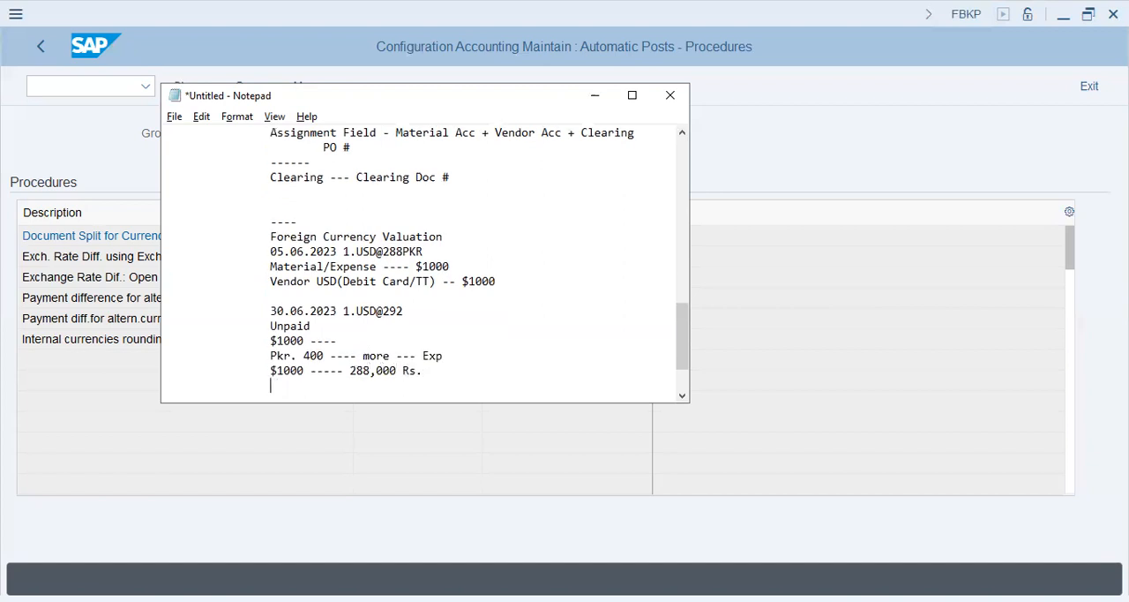
{"action": "type", "text": "$1000 ----- 292,000"}
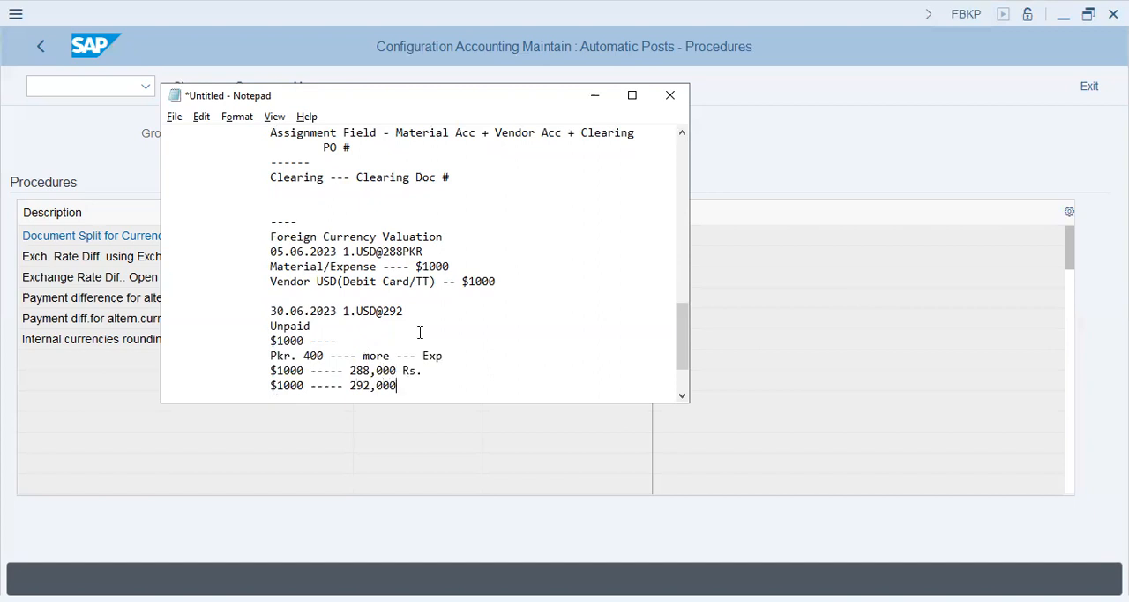
Add the line "$1000 ----- 292,000" for the value at the 30.06.2023 rate
{"action": "key", "text": "Return"}
Delete the "Pkr. 400 ---- more --- Exp" text and return to the line below the 292,000 entry
{"action": "key", "text": "Tab"}
{"action": "key", "text": "shift+Right"}
{"action": "key", "text": "shift+Right"}
{"action": "key", "text": "shift+Right"}
{"action": "key", "text": "shift+Right"}
{"action": "key", "text": "shift+Right"}
{"action": "key", "text": "shift+Right"}
{"action": "key", "text": "shift+Right"}
{"action": "key", "text": "shift+Right"}
{"action": "key", "text": "shift+Right"}
{"action": "key", "text": "shift+Right"}
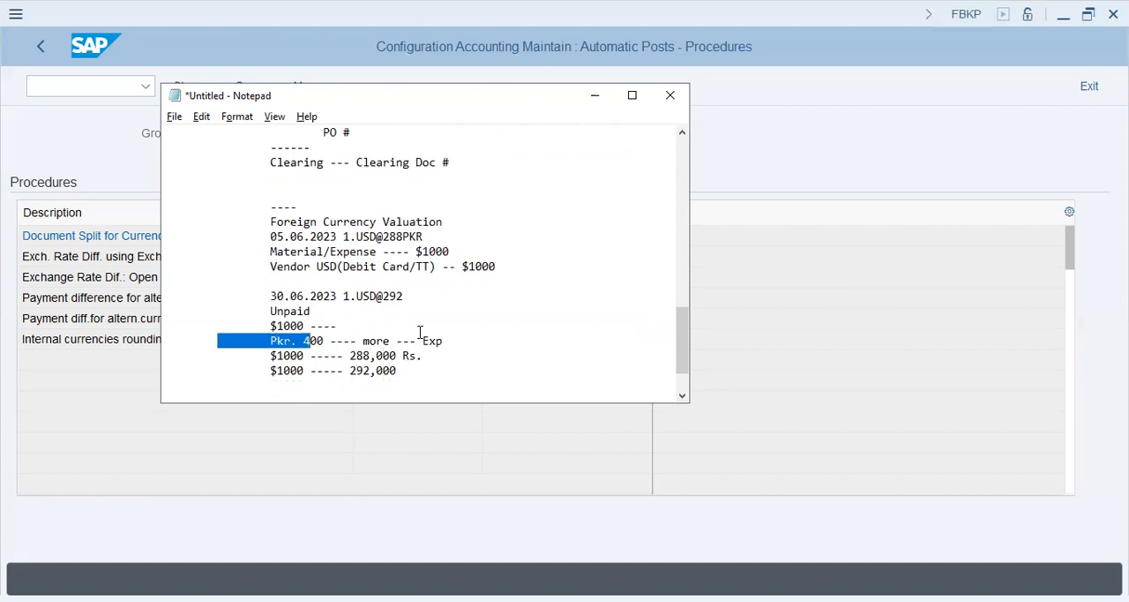
{"action": "key", "text": "shift+End"}
{"action": "key", "text": "Delete"}
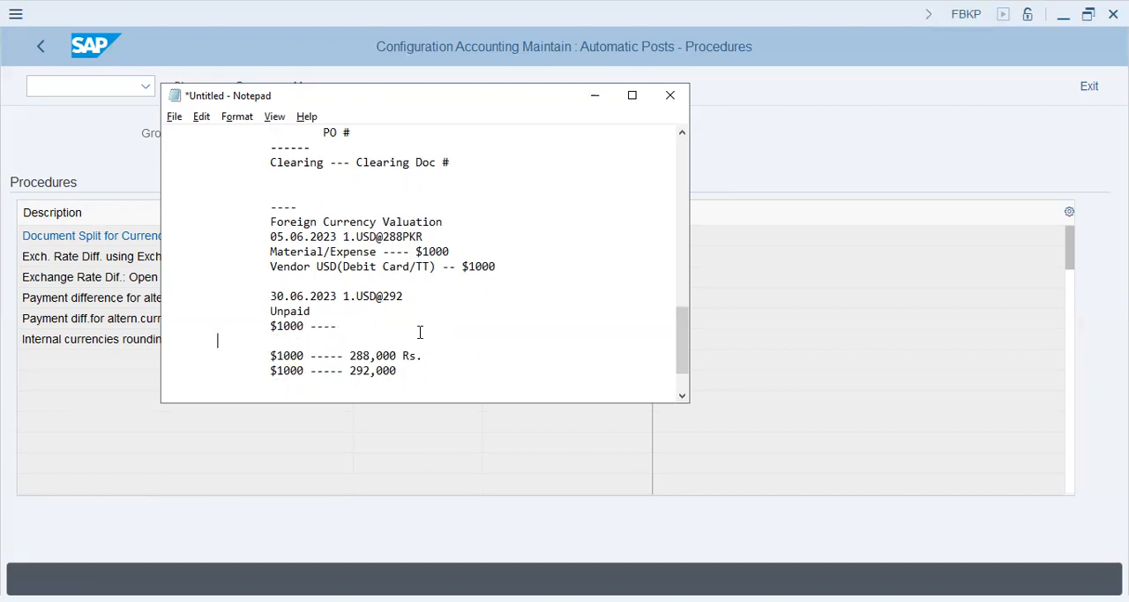
{"action": "key", "text": "Down"}
{"action": "key", "text": "Down"}
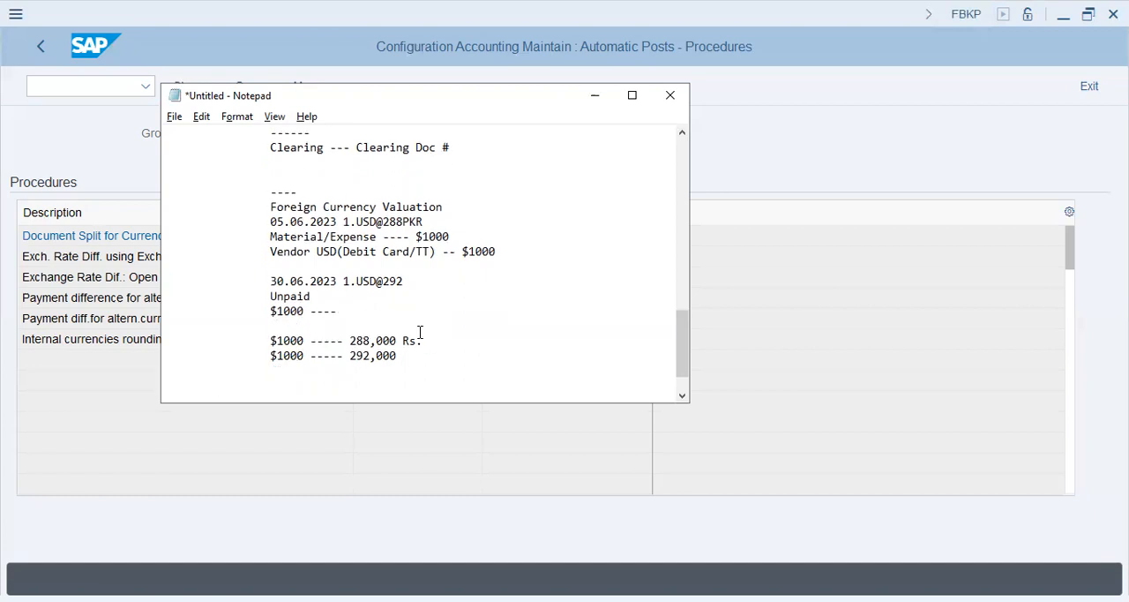
{"action": "key", "text": "Down"}
{"action": "key", "text": "BackSpace"}
{"action": "key", "text": "BackSpace"}
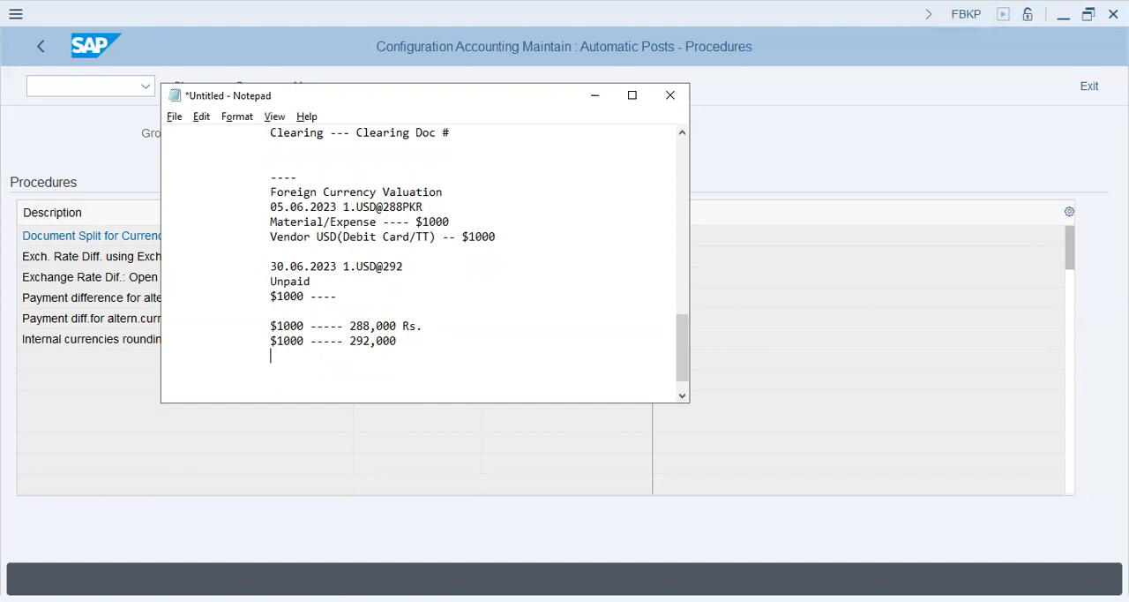
Add the line "Diff ------ 4000 Rs." below the two rupee amounts
{"action": "type", "text": "Diff ------ "}
{"action": "type", "text": "5"}
{"action": "key", "text": "BackSpace"}
{"action": "type", "text": "50"}
{"action": "type", "text": "0"}
{"action": "key", "text": "BackSpace"}
{"action": "key", "text": "BackSpace"}
{"action": "key", "text": "BackSpace"}
{"action": "type", "text": "4000 Rs."}
{"action": "key", "text": "Return"}
Add "4000 Exp --- Unrealized --- Unpaid" below the difference, with a dashed separator line above and below it
{"action": "type", "text": "------"}
{"action": "key", "text": "Return"}
{"action": "type", "text": "4000 Exp --- Unrealized --- Unpai"}
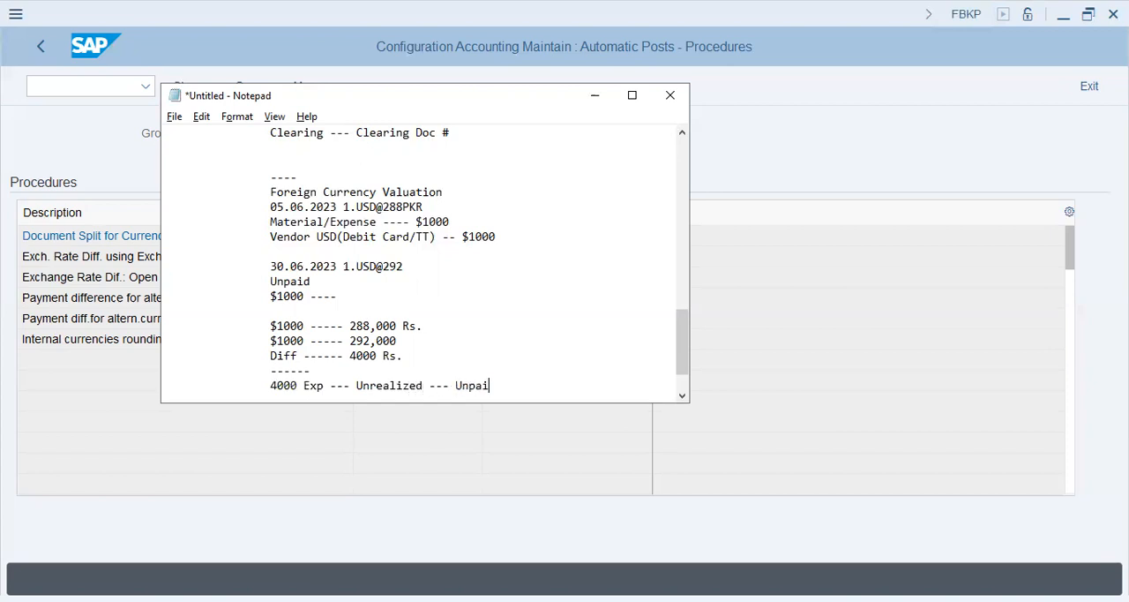
{"action": "type", "text": "d"}
{"action": "key", "text": "Return"}
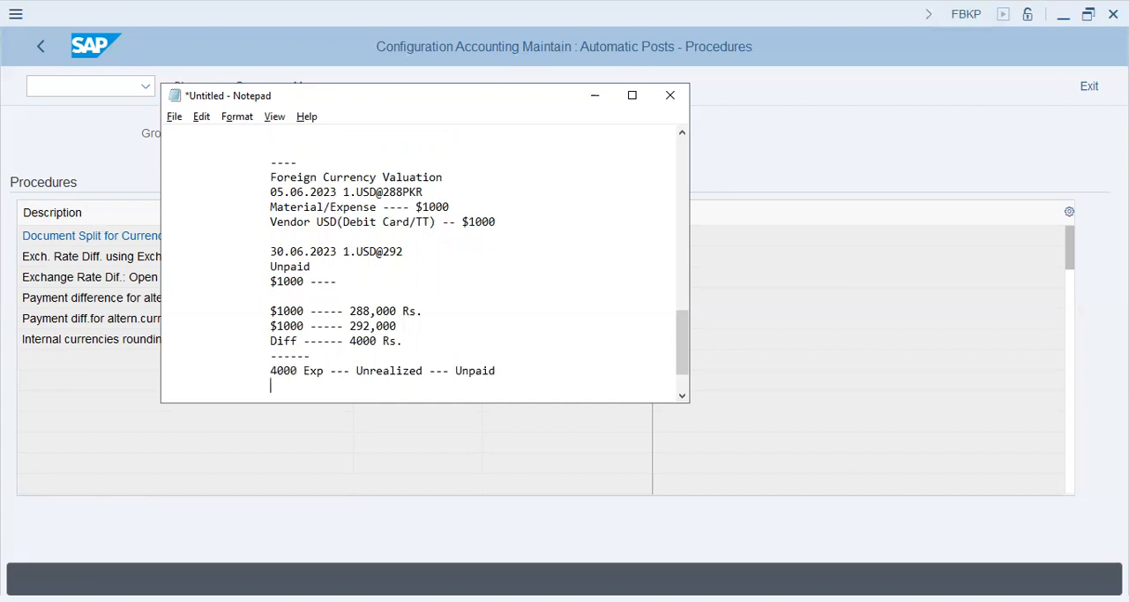
{"action": "type", "text": "------"}
{"action": "key", "text": "Return"}
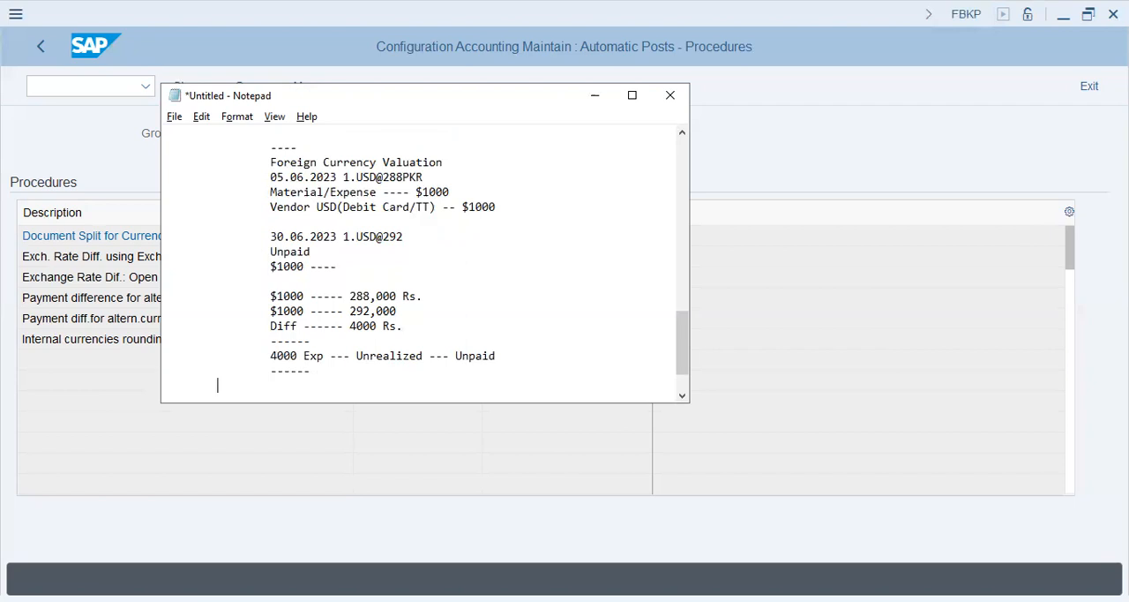
Add the line "30.06.2023 ---- Book this FCV Variance" below the second separator
{"action": "type", "text": "30.06.2023 ---- Book this FCV Vair"}
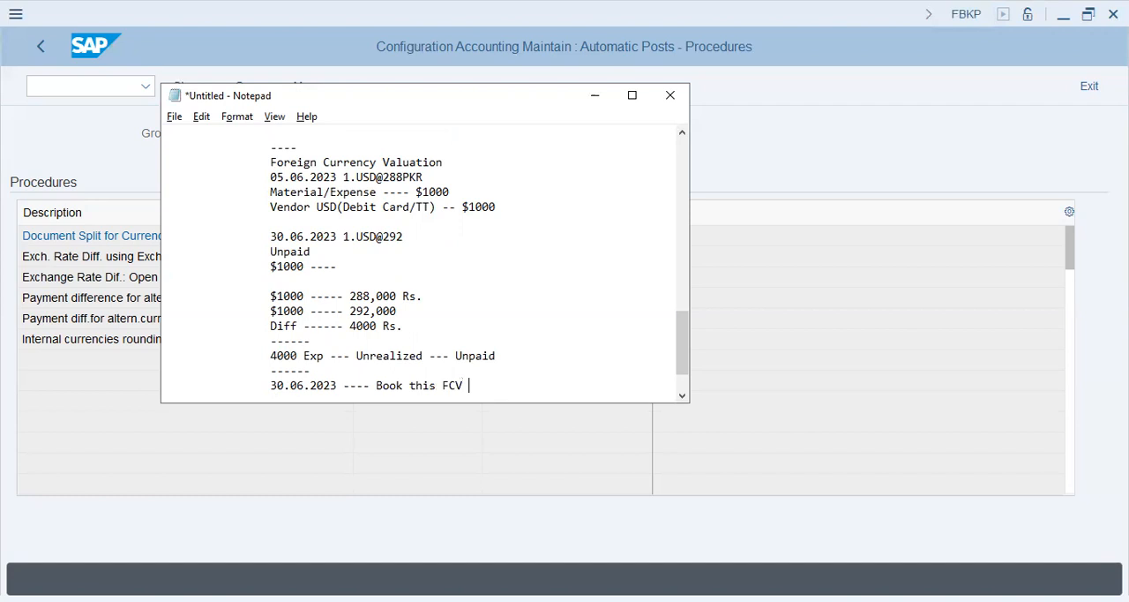
{"action": "key", "text": "BackSpace"}
{"action": "key", "text": "BackSpace"}
{"action": "type", "text": "riance"}
{"action": "key", "text": "Return"}
Add an expense entry dated 30.06.2023 reading "Exp ----4000" below the FCV variance line
{"action": "key", "text": "Tab"}
{"action": "type", "text": "Exp ----"}
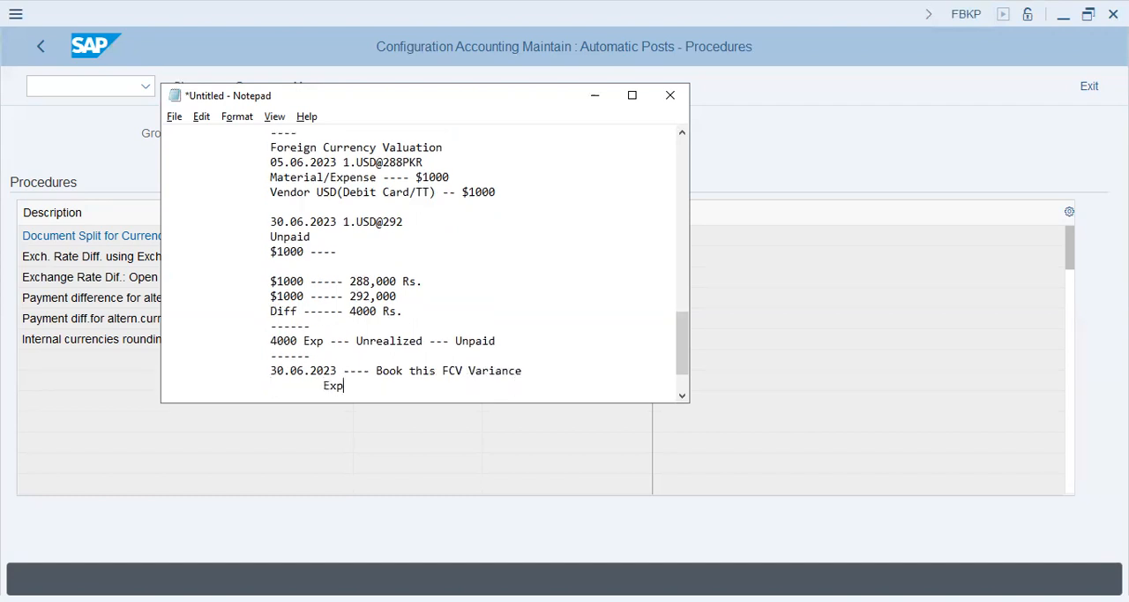
{"action": "key", "text": "Left"}
{"action": "key", "text": "Left"}
{"action": "key", "text": "Left"}
{"action": "key", "text": "Left"}
{"action": "key", "text": "Left"}
{"action": "key", "text": "Left"}
{"action": "key", "text": "Left"}
{"action": "key", "text": "Left"}
{"action": "key", "text": "Left"}
{"action": "type", "text": "30.06.2023"}
{"action": "key", "text": "End"}
{"action": "type", "text": "5000"}
{"action": "key", "text": "BackSpace"}
{"action": "key", "text": "BackSpace"}
{"action": "key", "text": "BackSpace"}
{"action": "key", "text": "BackSpace"}
{"action": "type", "text": "4000"}
{"action": "key", "text": "Return"}
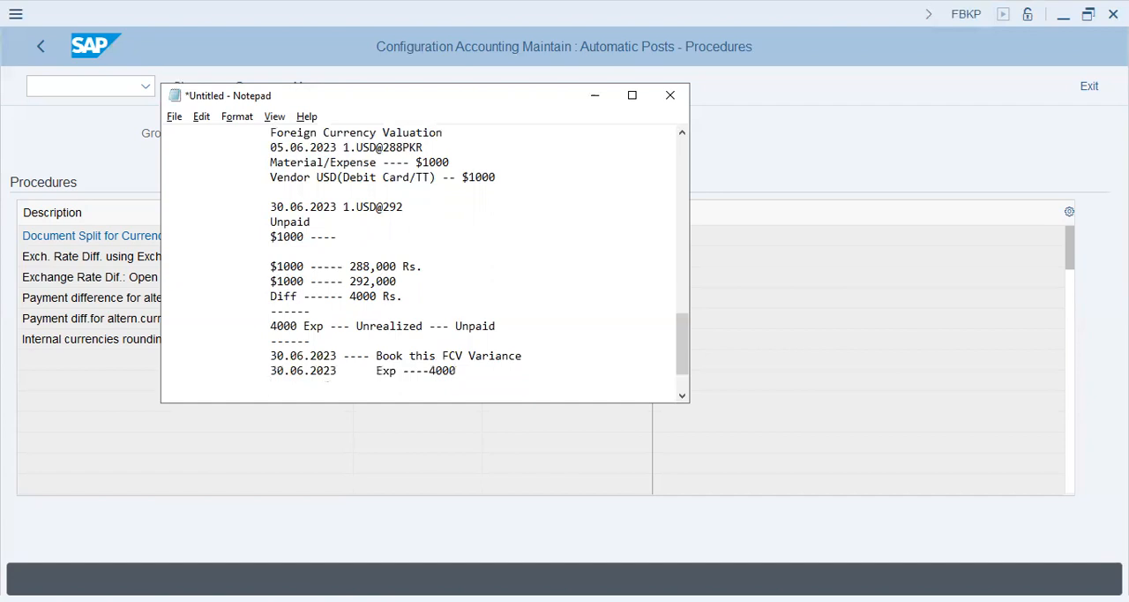
Add the reversal line "01.07.2023 ---- Exp ---- (-4000) --- Unpaid" below the 30.06.2023 expense entry
{"action": "type", "text": "01.07.2023 ---- Exp ---- (-4000"}
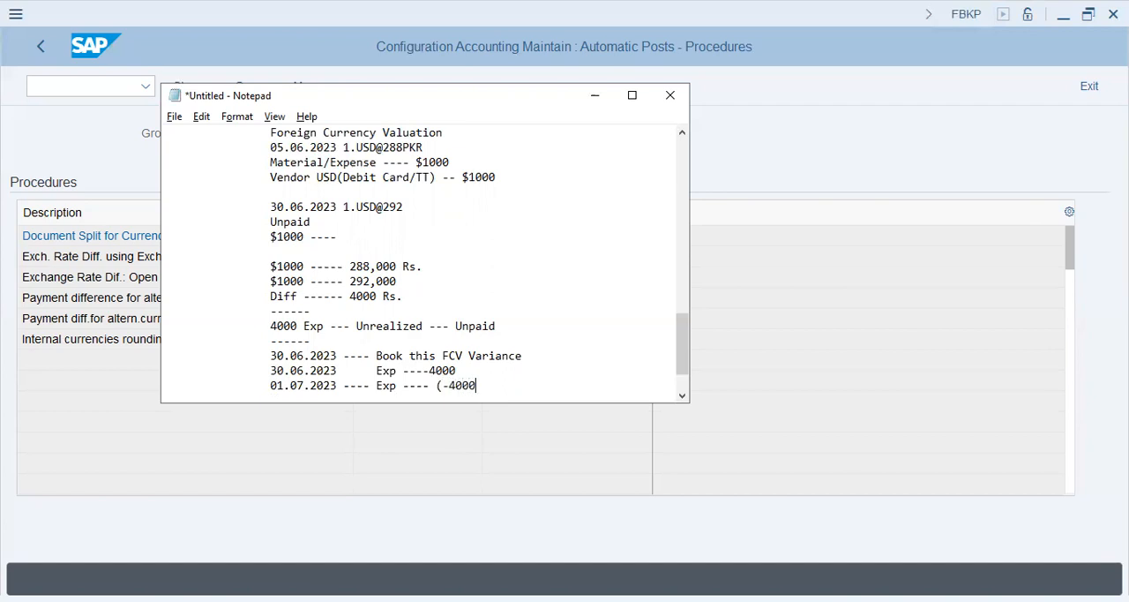
{"action": "type", "text": ") --- Unpaid"}
{"action": "key", "text": "Return"}
Point out the 30.06.2023 expense entry and add a dashed separator line below the 01.07.2023 reversal
{"action": "key", "text": "Up"}
{"action": "key", "text": "Up"}
{"action": "key", "text": "shift+Right"}
{"action": "key", "text": "shift+Right"}
{"action": "key", "text": "shift+Right"}
{"action": "key", "text": "shift+Right"}
{"action": "key", "text": "shift+Right"}
{"action": "key", "text": "shift+Right"}
{"action": "key", "text": "shift+Right"}
{"action": "key", "text": "shift+Right"}
{"action": "key", "text": "shift+Right"}
{"action": "key", "text": "shift+Right"}
{"action": "key", "text": "Down"}
{"action": "key", "text": "Down"}
{"action": "type", "text": "-"}
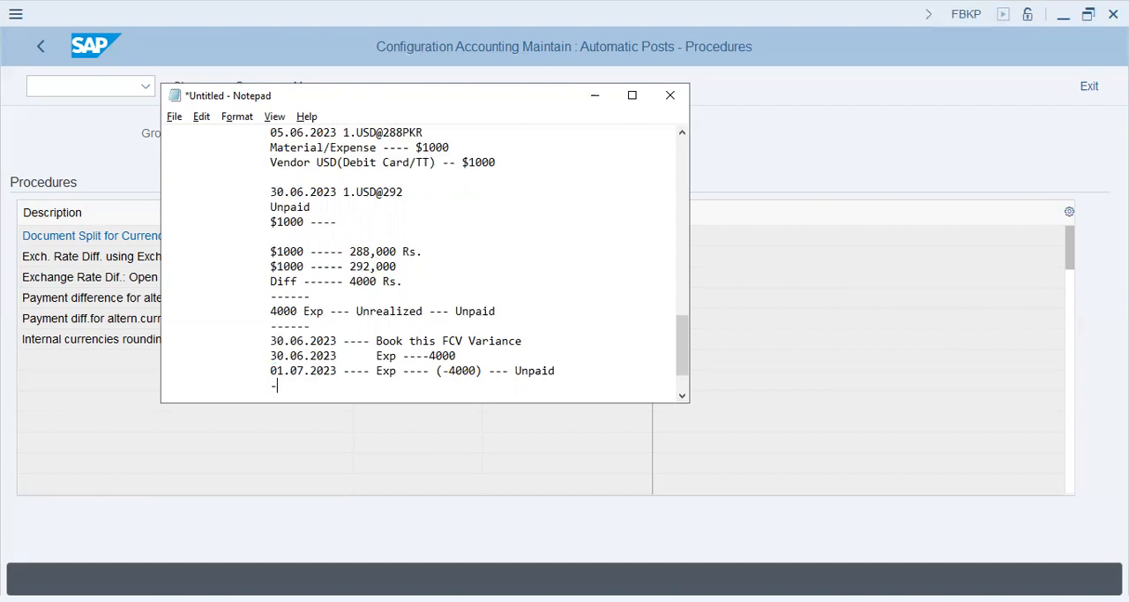
{"action": "type", "text": "-----------"}
{"action": "key", "text": "Return"}
{"action": "key", "text": "Tab"}
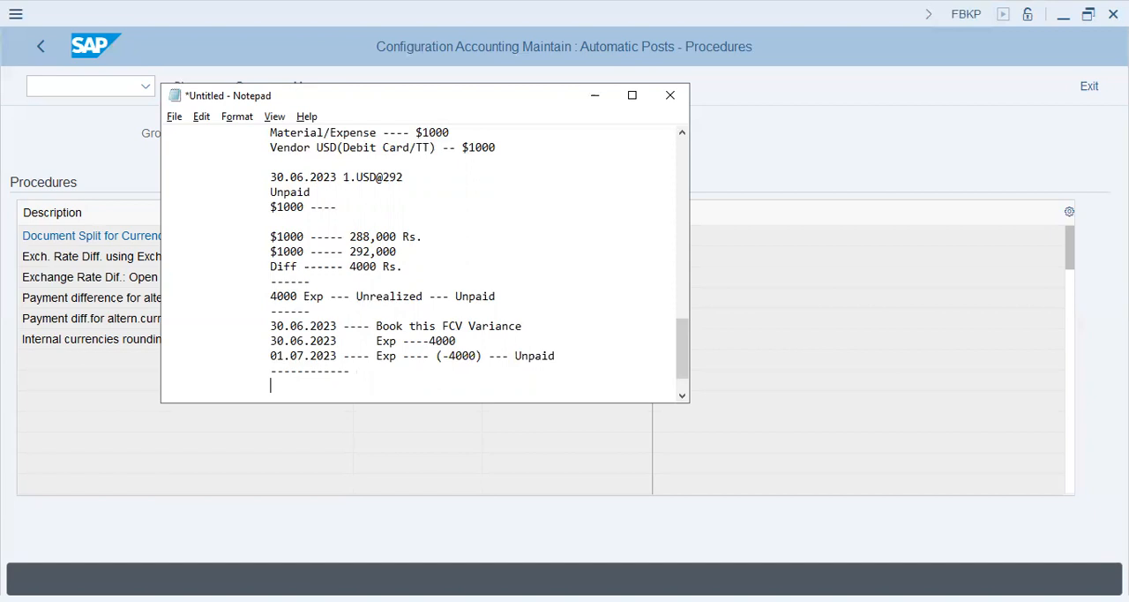
Add the lines "Clearing" and "Realized --- Exp" below the last dashed separator in the notes
{"action": "type", "text": "Clearing"}
{"action": "key", "text": "Return"}
{"action": "type", "text": "Real"}
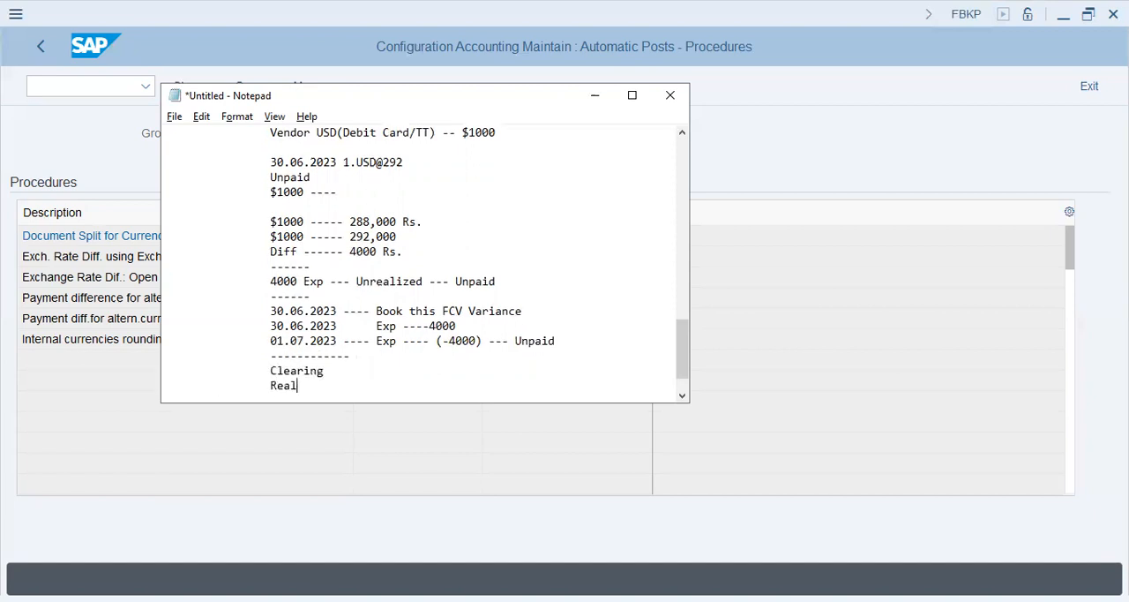
{"action": "type", "text": "ized --- Exp"}
{"action": "key", "text": "Return"}
{"action": "key", "text": "Tab"}
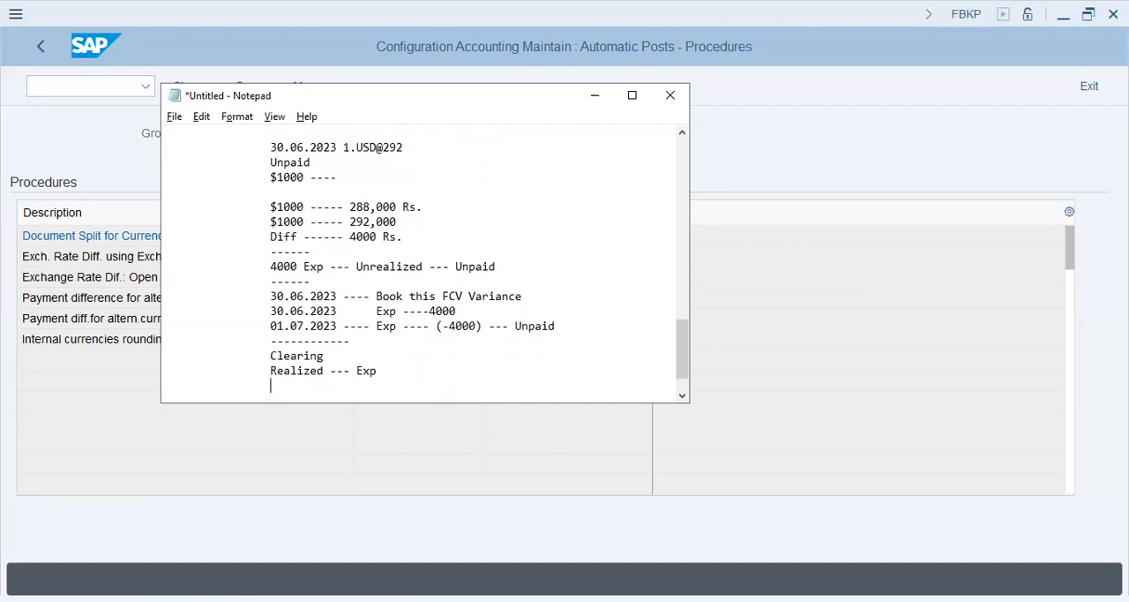
Switch to SAP, open the Exch. Rate Diff. using Exch. Rate Key procedure and enter un as the exchange rate key
{"action": "left_click", "coordinate": [130, 341]}
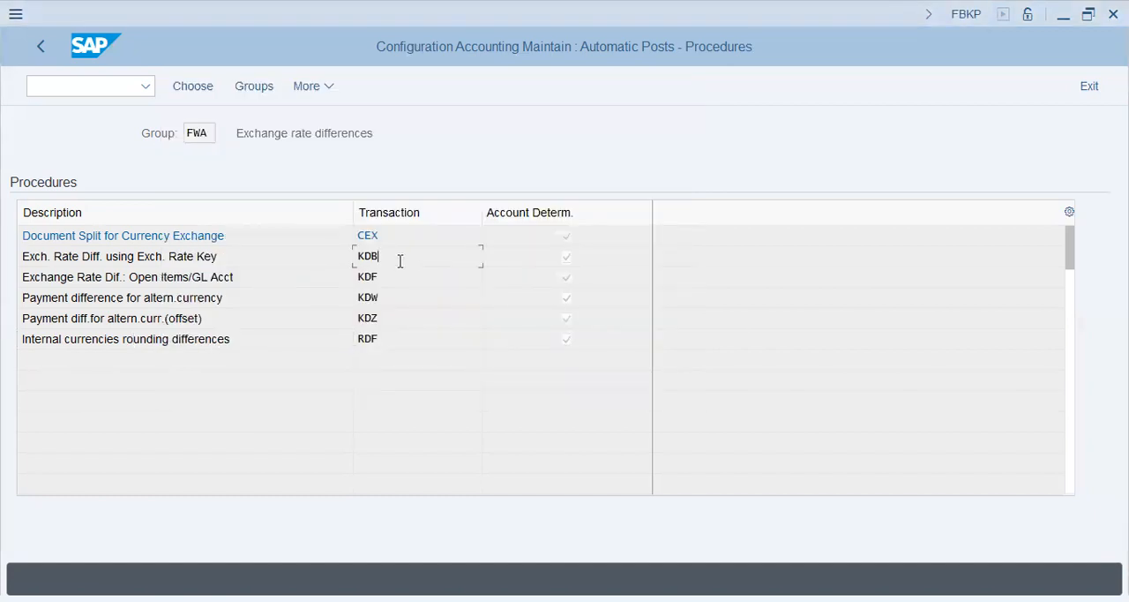
{"action": "double_click", "coordinate": [183, 258]}
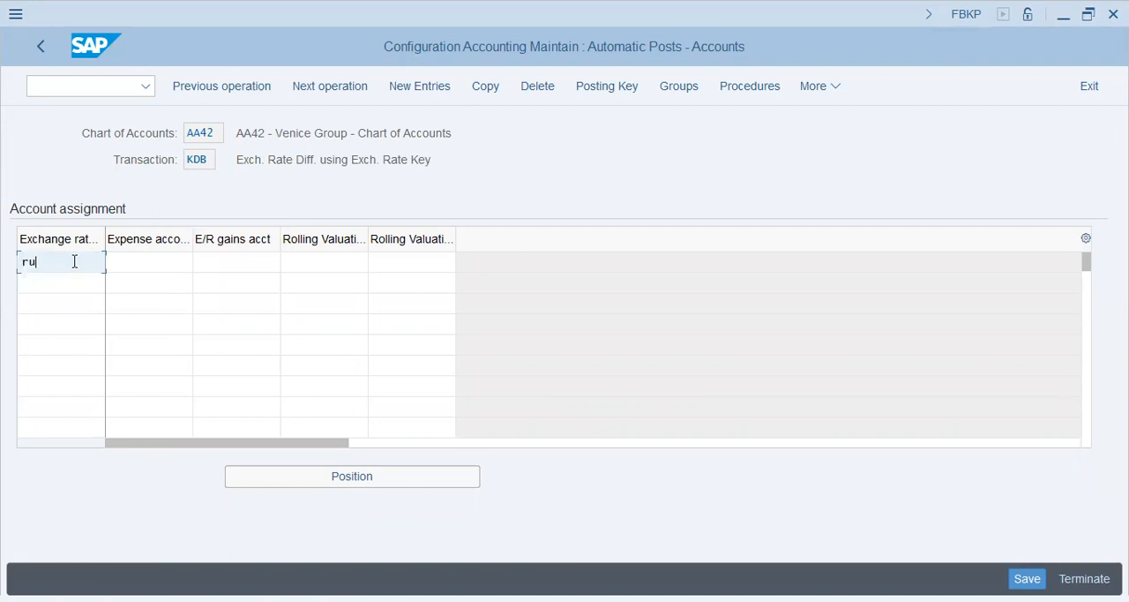
{"action": "key", "text": "Tab"}
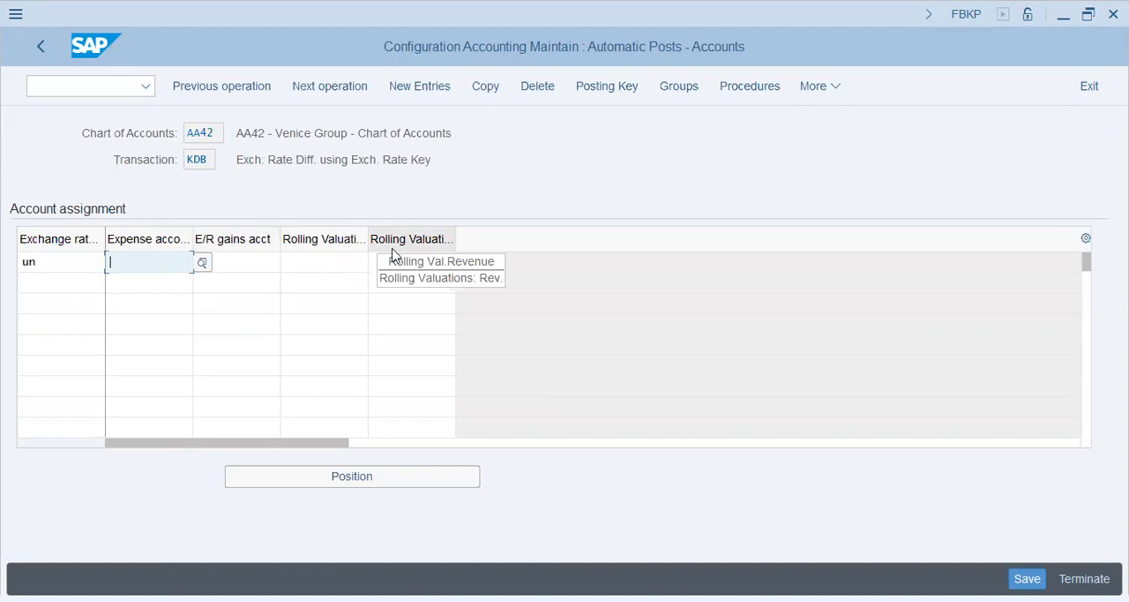
Point out the expense, gains and rolling valuation account fields of the un entry
{"action": "left_click", "coordinate": [328, 265]}
{"action": "left_click", "coordinate": [252, 262]}
{"action": "left_click", "coordinate": [139, 258]}
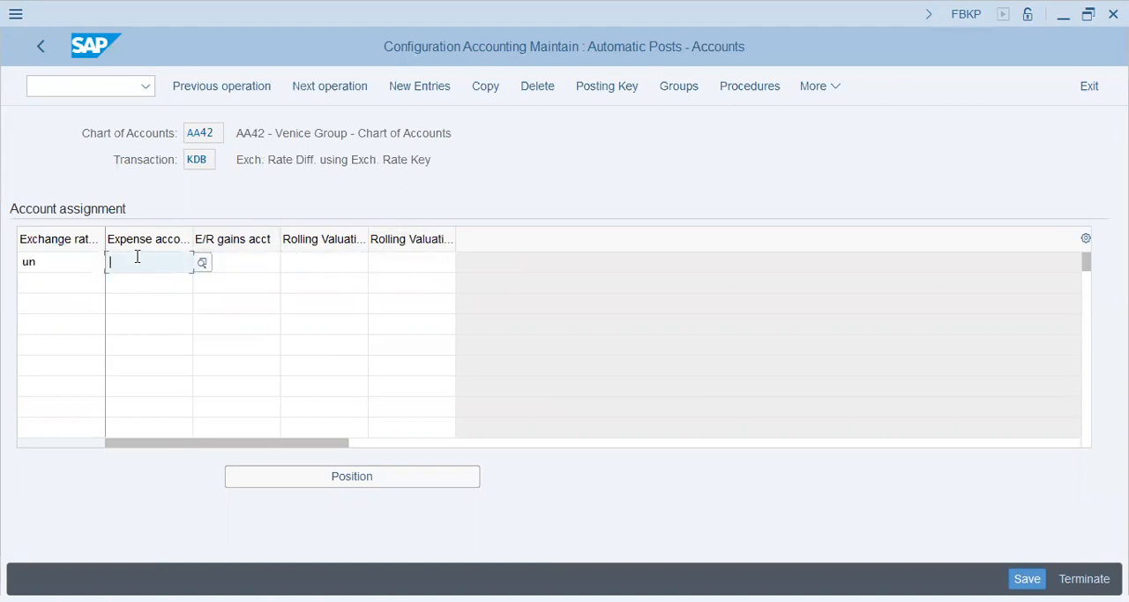
{"action": "left_click", "coordinate": [220, 260]}
{"action": "left_click", "coordinate": [164, 262]}
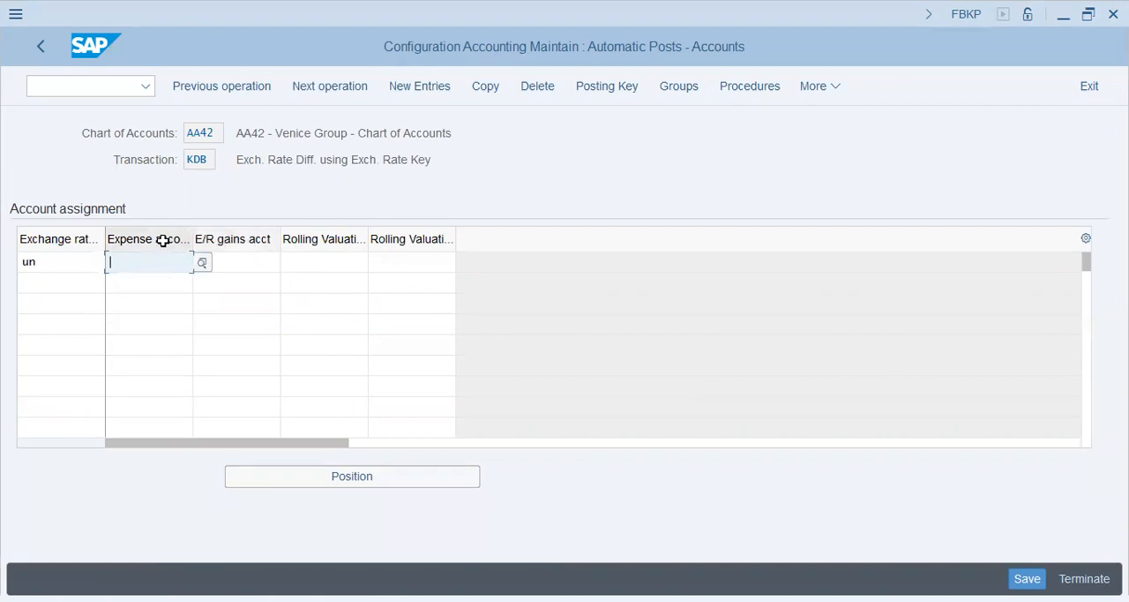
Open transaction FS00 in a new session with /ofs00
{"action": "left_click", "coordinate": [93, 84]}
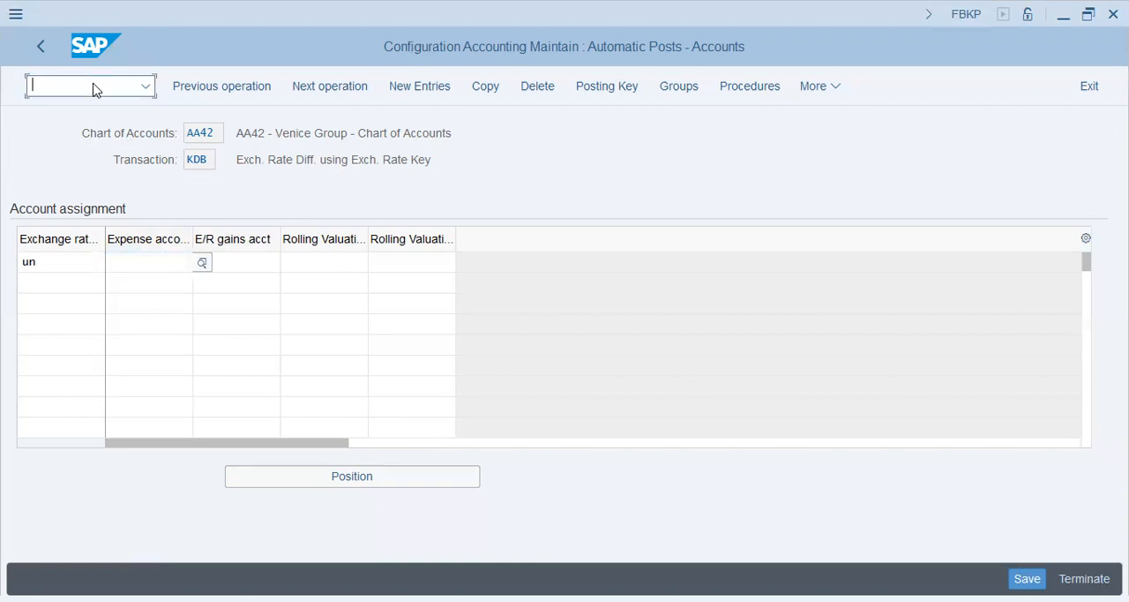
{"action": "type", "text": "/no"}
{"action": "key", "text": "BackSpace"}
{"action": "key", "text": "BackSpace"}
{"action": "type", "text": "ofs00"}
{"action": "key", "text": "Return"}
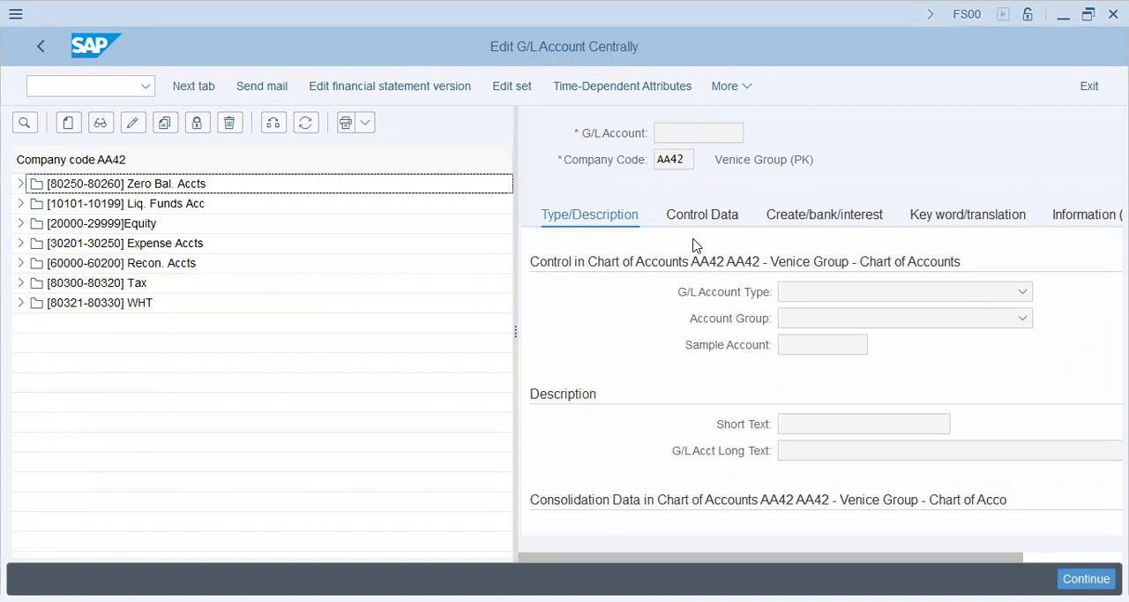
Look through the available account groups for the one covering adjustment accounts
{"action": "left_click", "coordinate": [870, 325]}
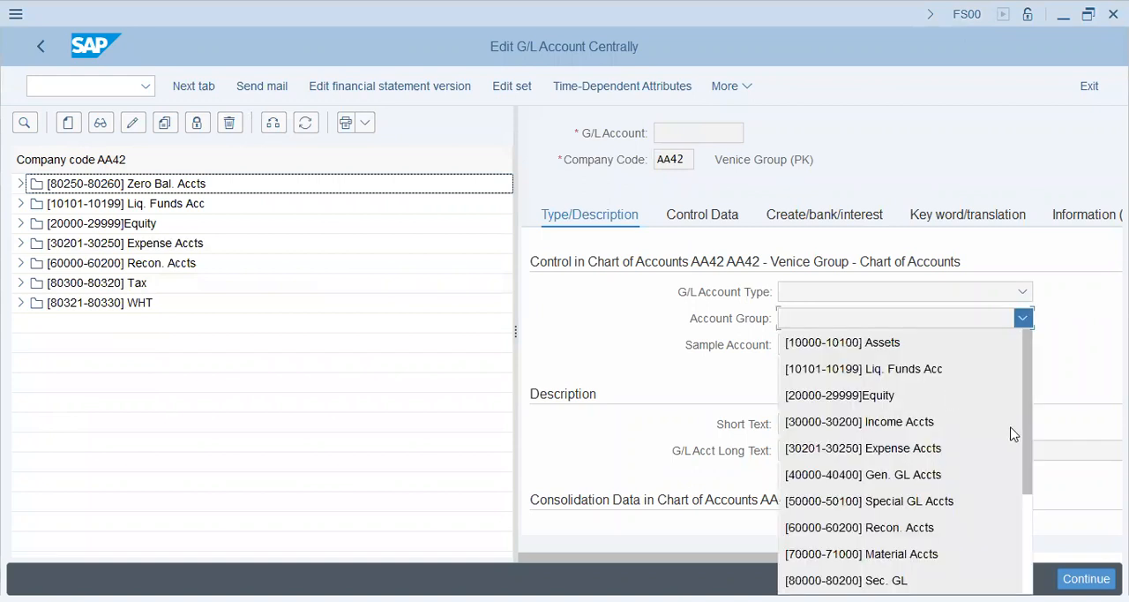
{"action": "left_click_drag", "start_coordinate": [1025, 430], "coordinate": [1024, 584]}
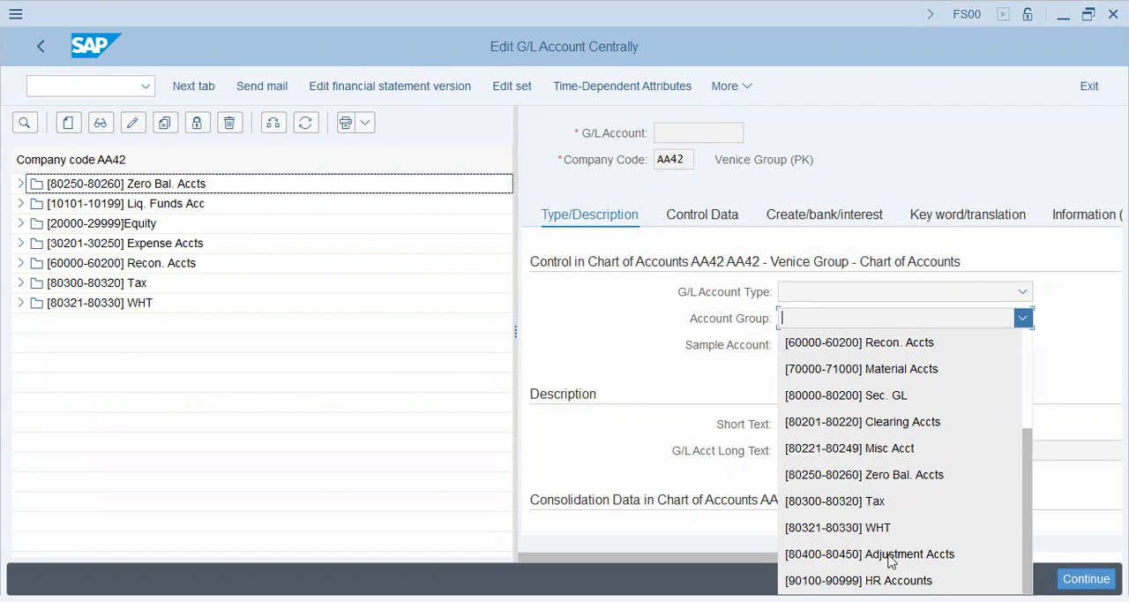
{"action": "left_click", "coordinate": [270, 420]}
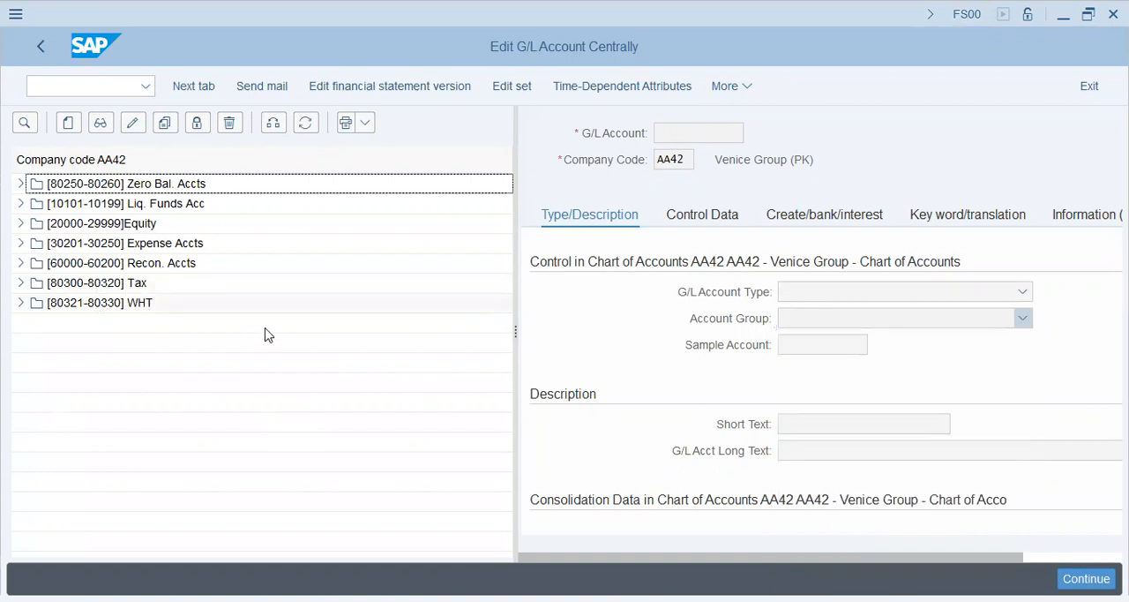
{"action": "left_click", "coordinate": [849, 323]}
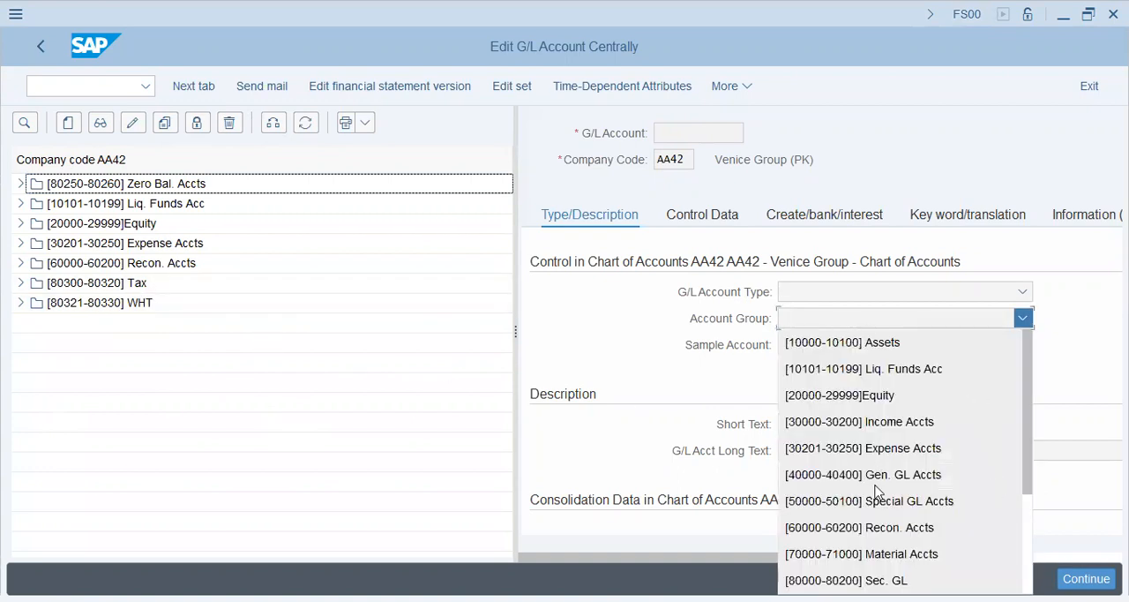
{"action": "left_click", "coordinate": [1027, 554]}
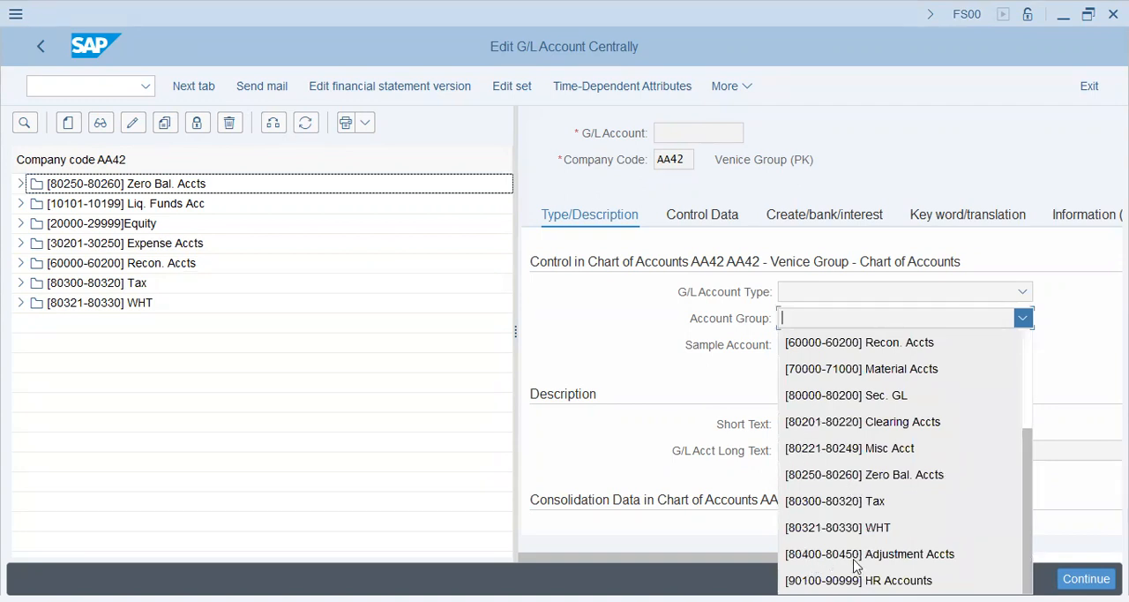
{"action": "left_click", "coordinate": [113, 283]}
Start creating G/L account 80400 in company code AA42
{"action": "left_click", "coordinate": [68, 124]}
{"action": "type", "text": "80500"}
{"action": "key", "text": "BackSpace"}
{"action": "key", "text": "BackSpace"}
{"action": "key", "text": "BackSpace"}
{"action": "type", "text": "400"}
{"action": "key", "text": "Return"}
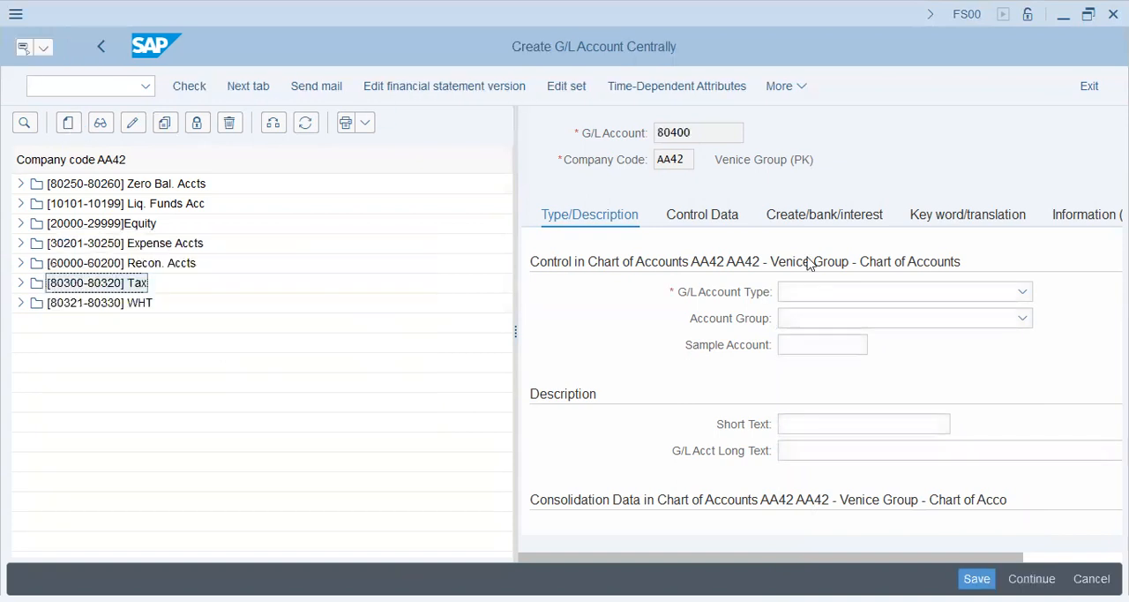
{"action": "left_click", "coordinate": [821, 293]}
{"action": "left_click", "coordinate": [838, 341]}
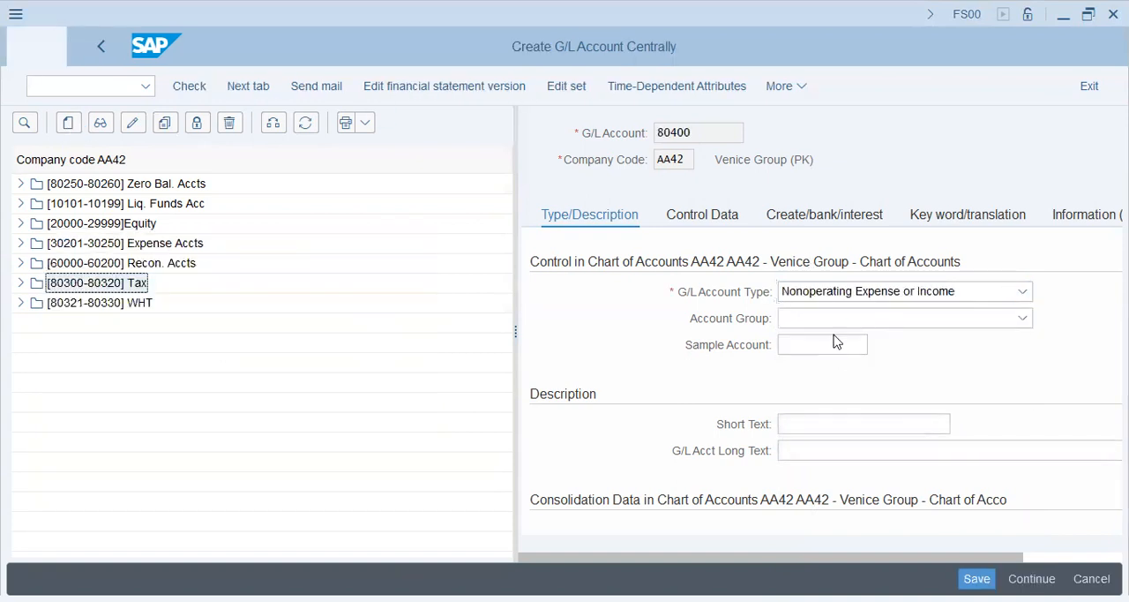
{"action": "left_click", "coordinate": [828, 319]}
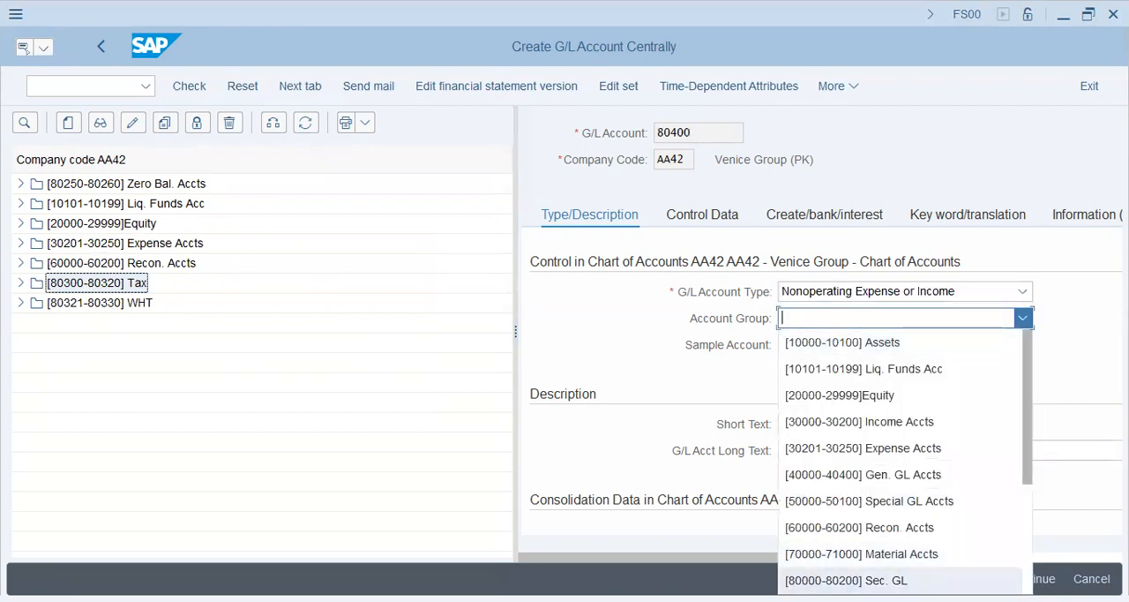
{"action": "scroll", "coordinate": [900, 459], "scroll_direction": "down", "scroll_amount": 3}
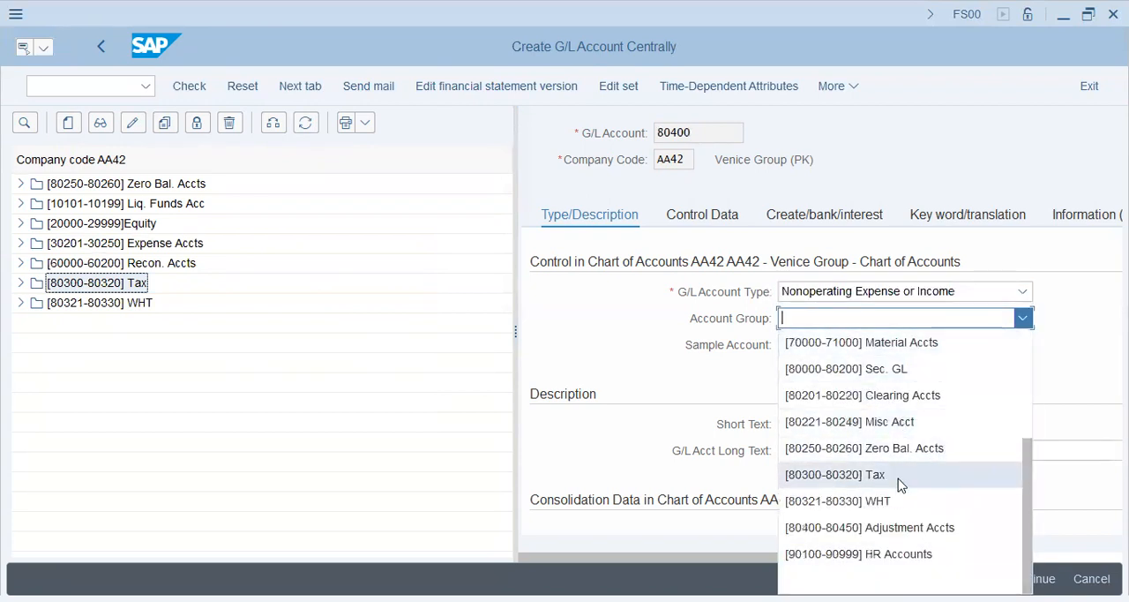
{"action": "left_click", "coordinate": [900, 527]}
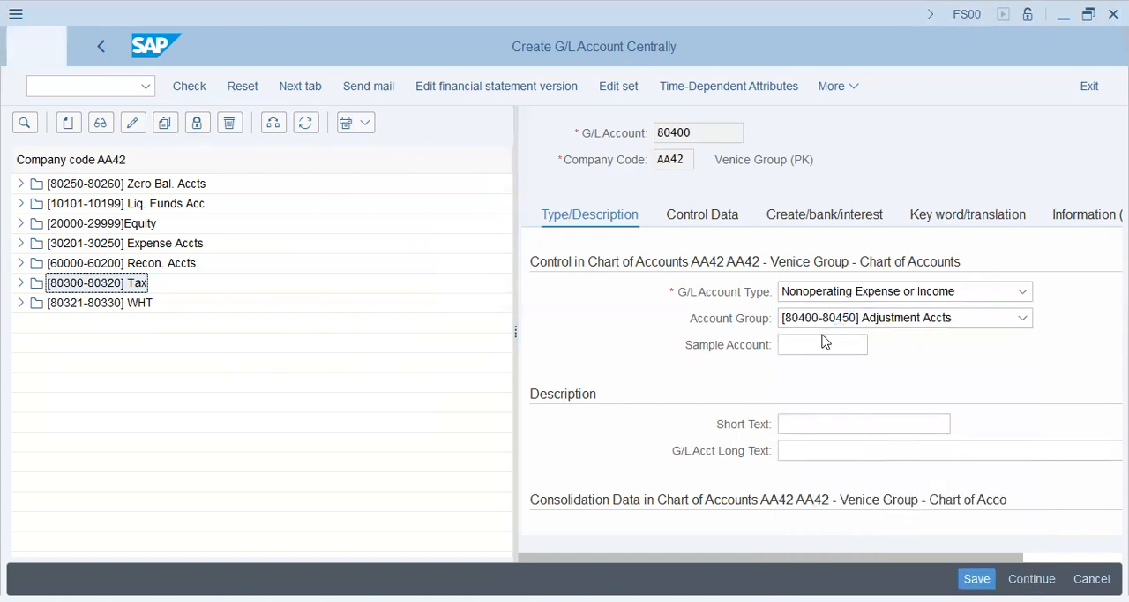
Enter the short text "For. Curr. Val. Exp" and the long text "Foreign Currency Valuation Expense Accou" for the account
{"action": "left_click", "coordinate": [803, 422]}
{"action": "type", "text": "Fro"}
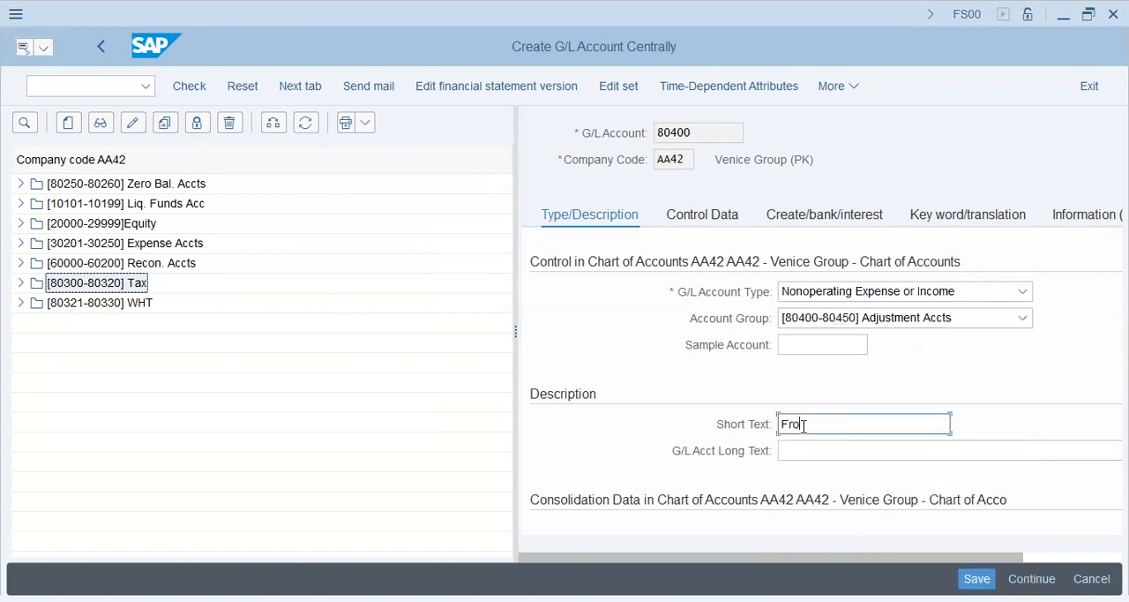
{"action": "key", "text": "BackSpace"}
{"action": "key", "text": "BackSpace"}
{"action": "type", "text": "or Curr. Va"}
{"action": "type", "text": "lua"}
{"action": "key", "text": "BackSpace"}
{"action": "key", "text": "BackSpace"}
{"action": "type", "text": ". Exp"}
{"action": "key", "text": "Tab"}
{"action": "type", "text": "F"}
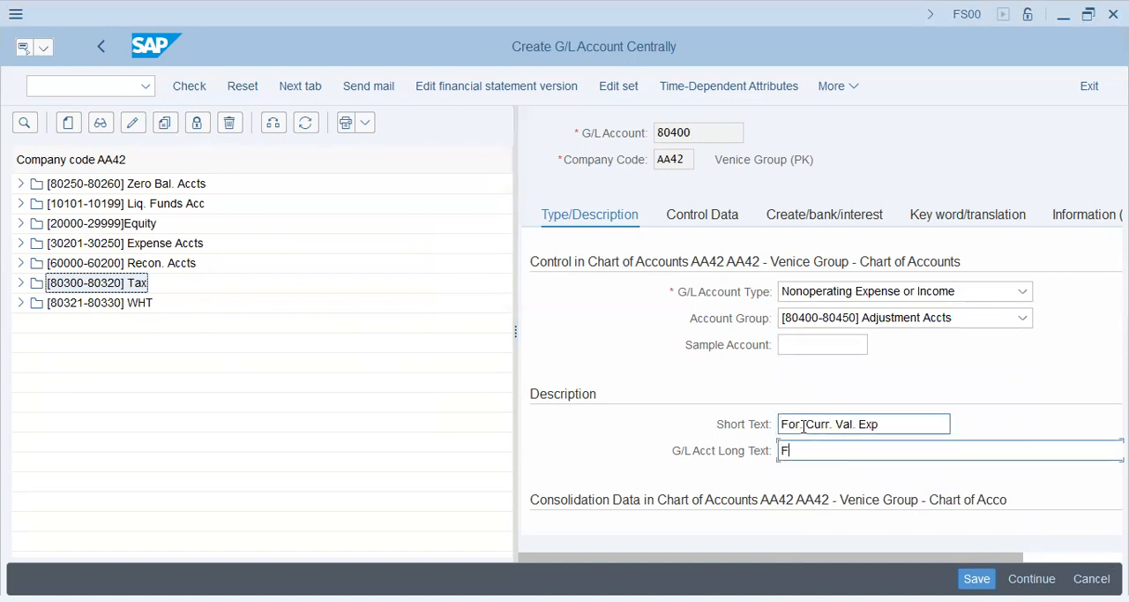
{"action": "type", "text": "oreign Currency Valuat"}
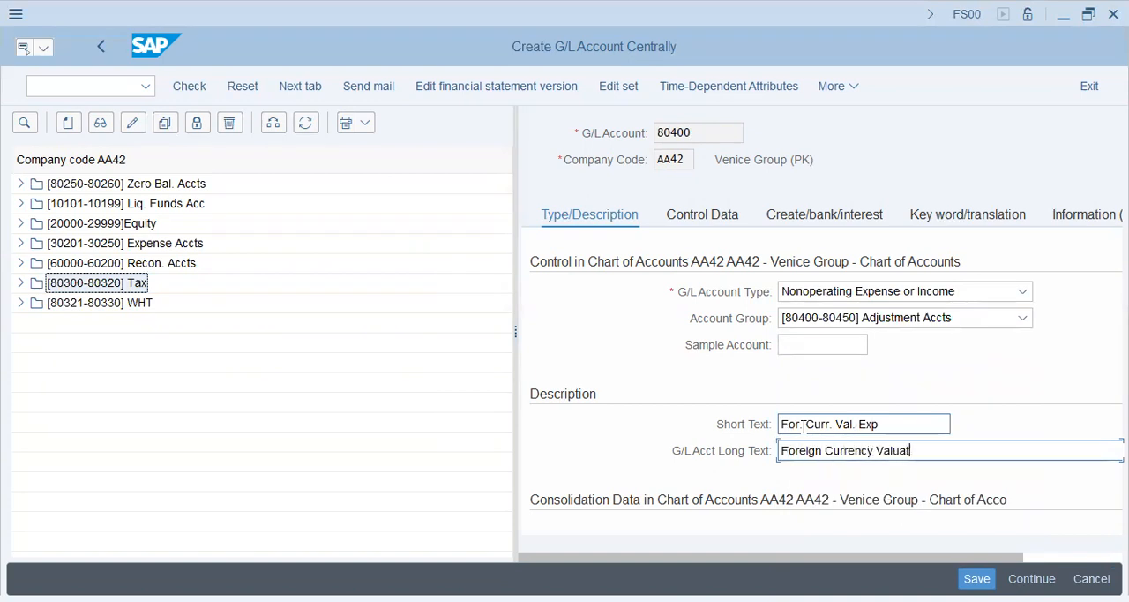
{"action": "type", "text": "ion Expense Account"}
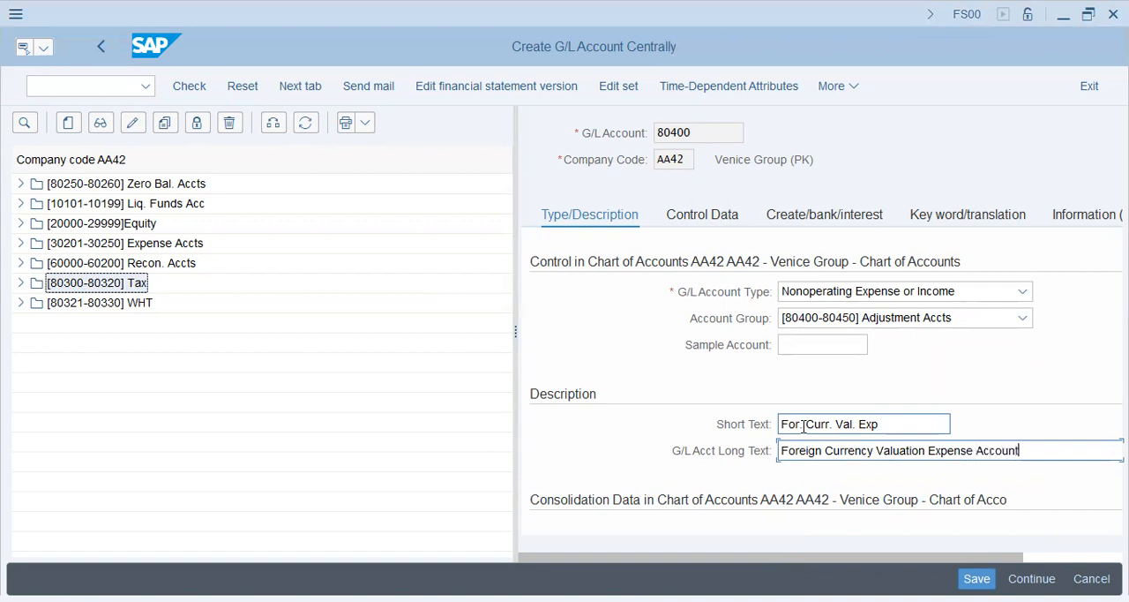
Point out the account currency in the control data of account 80400 and set the sort key to 001
{"action": "left_click", "coordinate": [698, 220]}
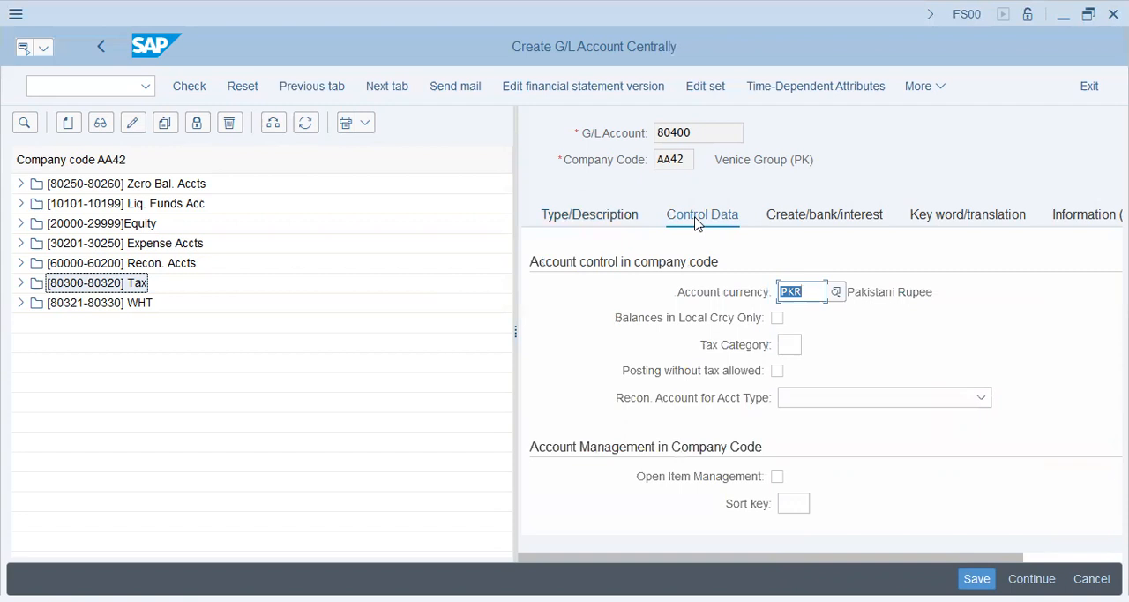
{"action": "key", "text": "Tab"}
{"action": "key", "text": "Tab"}
{"action": "key", "text": "Tab"}
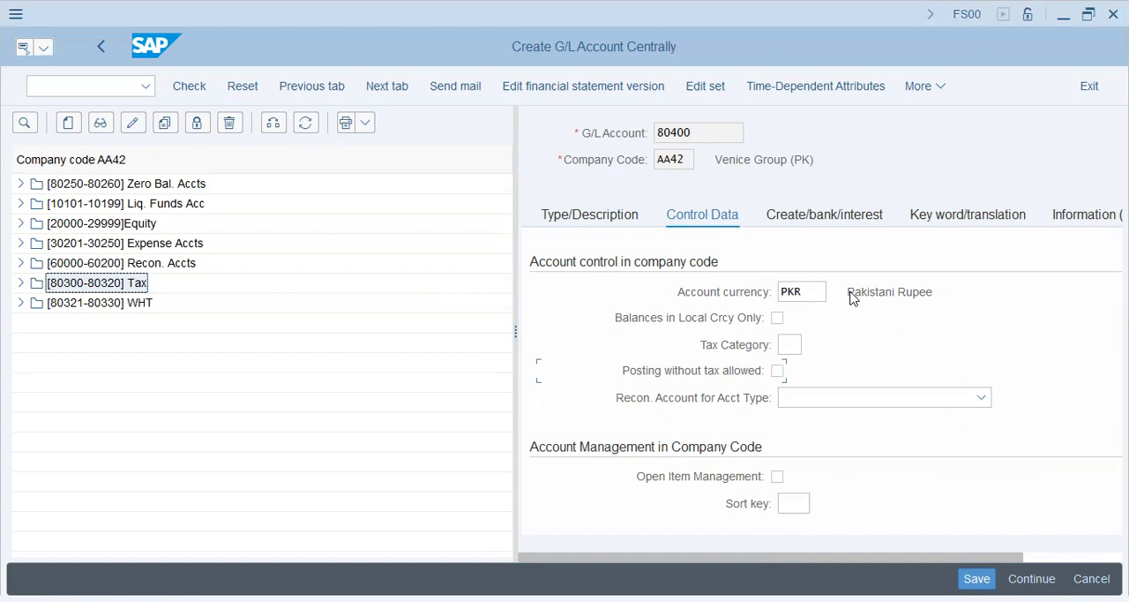
{"action": "left_click_drag", "start_coordinate": [852, 298], "coordinate": [1044, 292]}
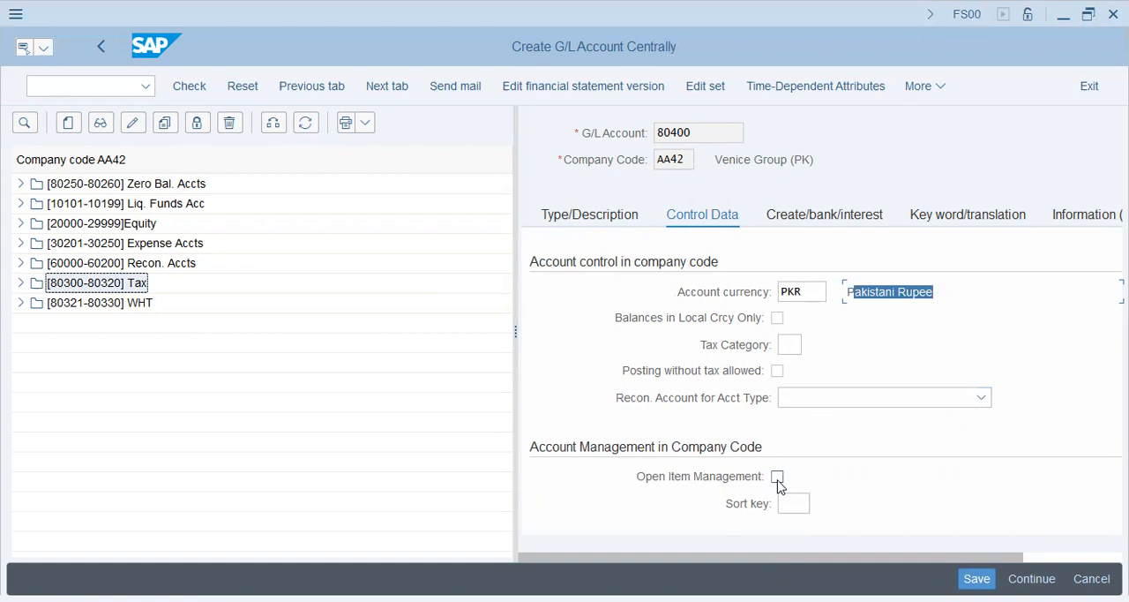
{"action": "left_click", "coordinate": [798, 505]}
{"action": "type", "text": "00"}
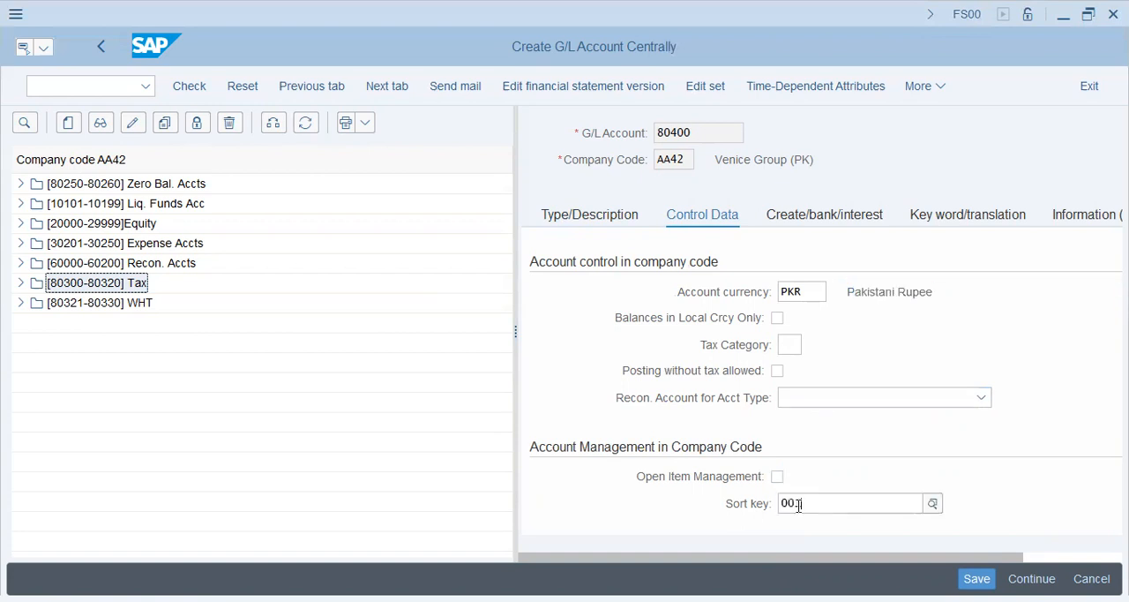
{"action": "type", "text": "1"}
{"action": "key", "text": "Return"}
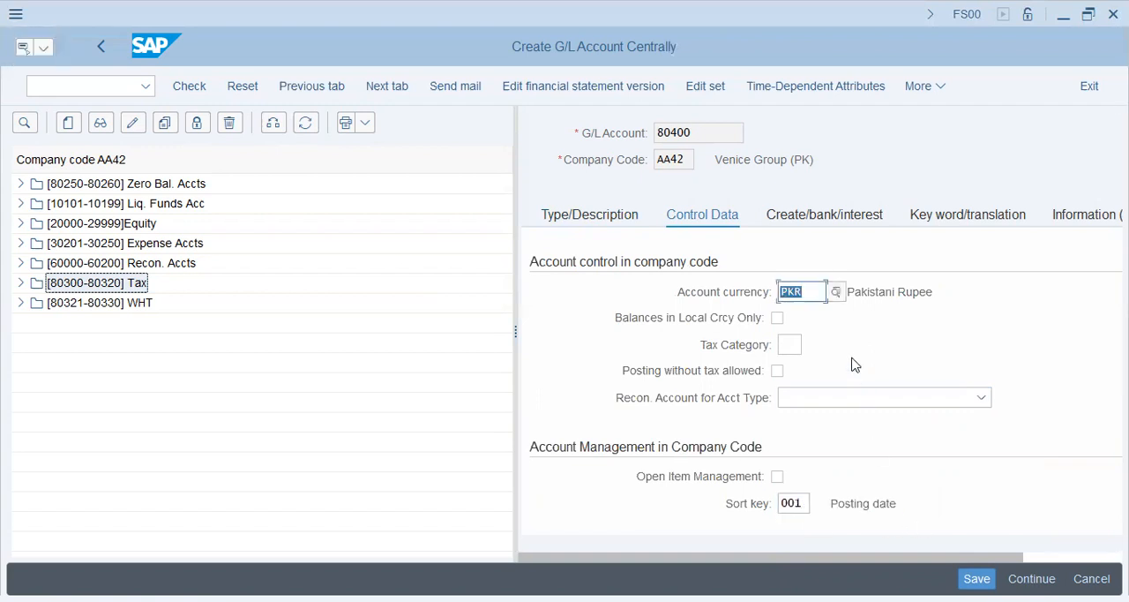
Set the field status group to G001, enable Post Automatically Only and save the account
{"action": "left_click", "coordinate": [801, 220]}
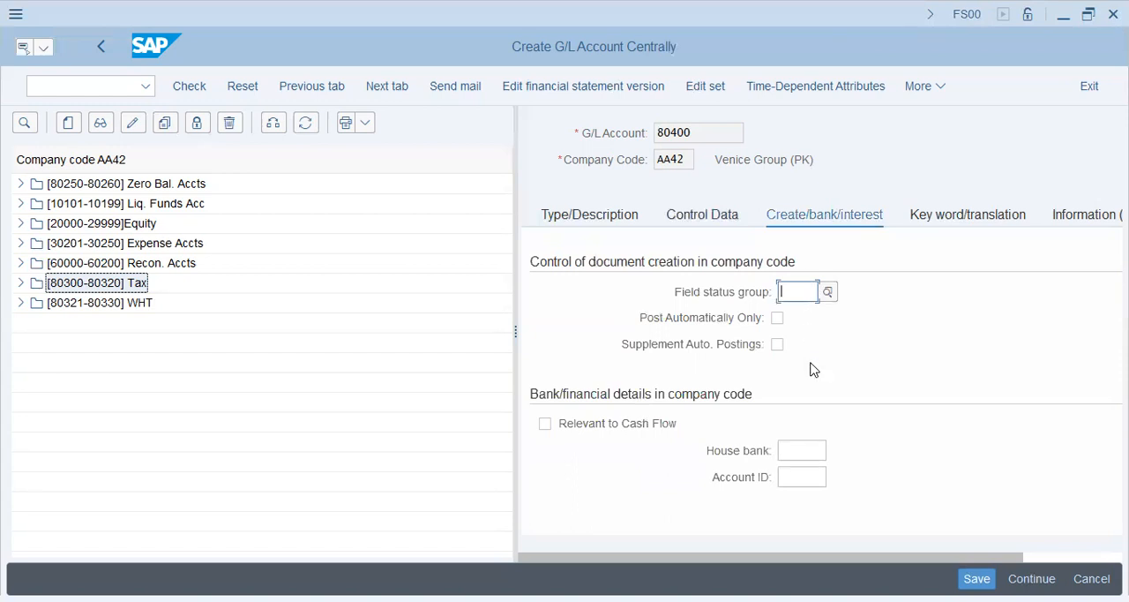
{"action": "type", "text": "g001"}
{"action": "left_click", "coordinate": [778, 317]}
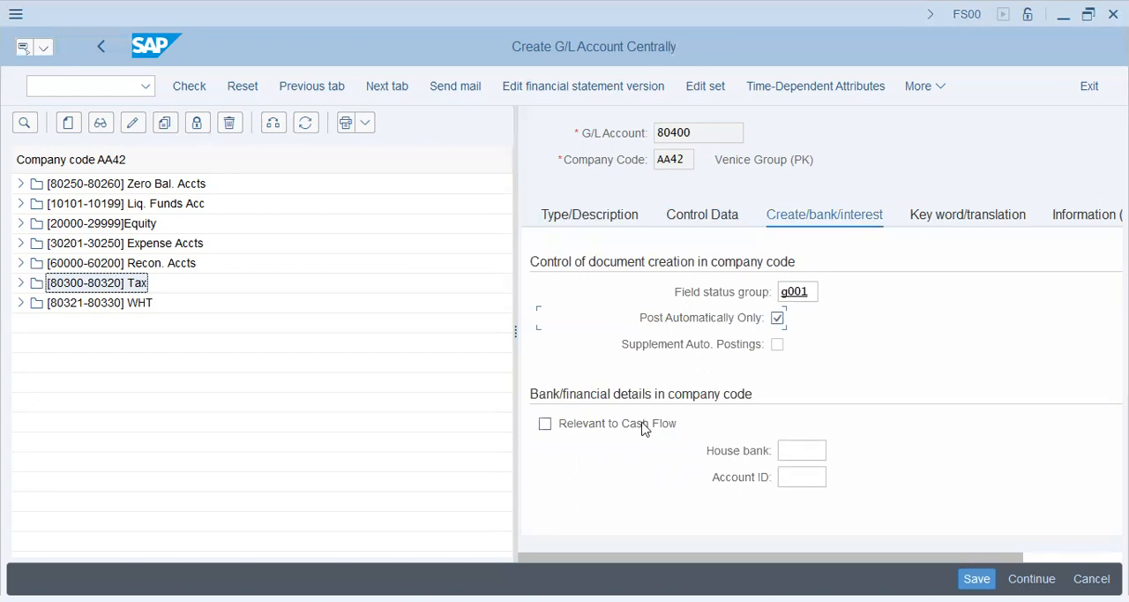
{"action": "left_click", "coordinate": [976, 578]}
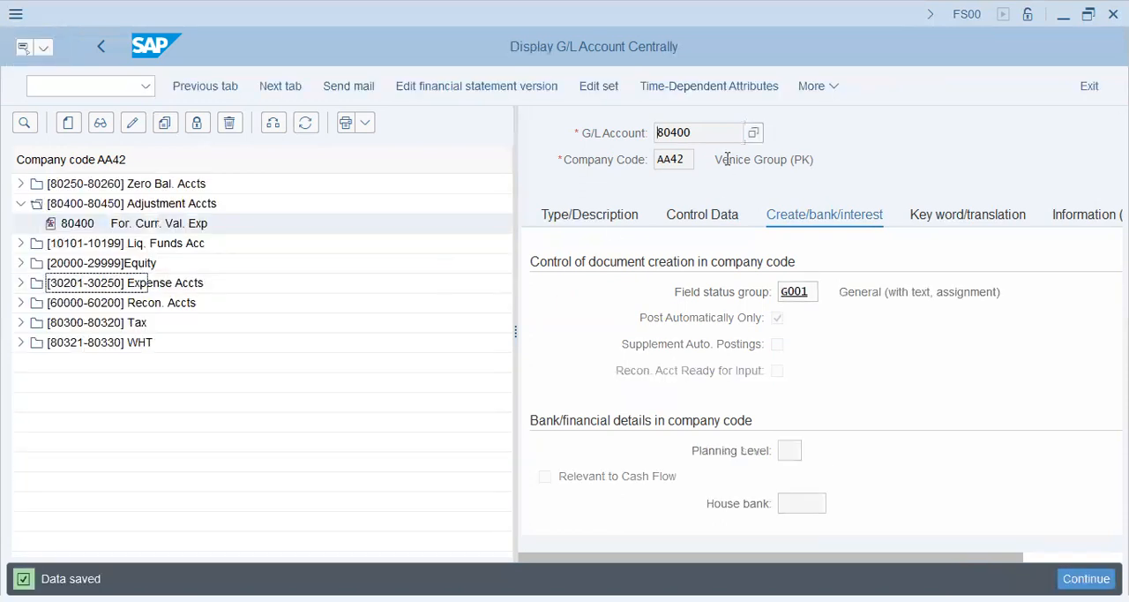
Assign account 80400 as the expense account of the un exchange rate entry and return to the G/L account display
{"action": "left_click_drag", "start_coordinate": [688, 132], "coordinate": [585, 132]}
{"action": "key", "text": "alt+Tab"}
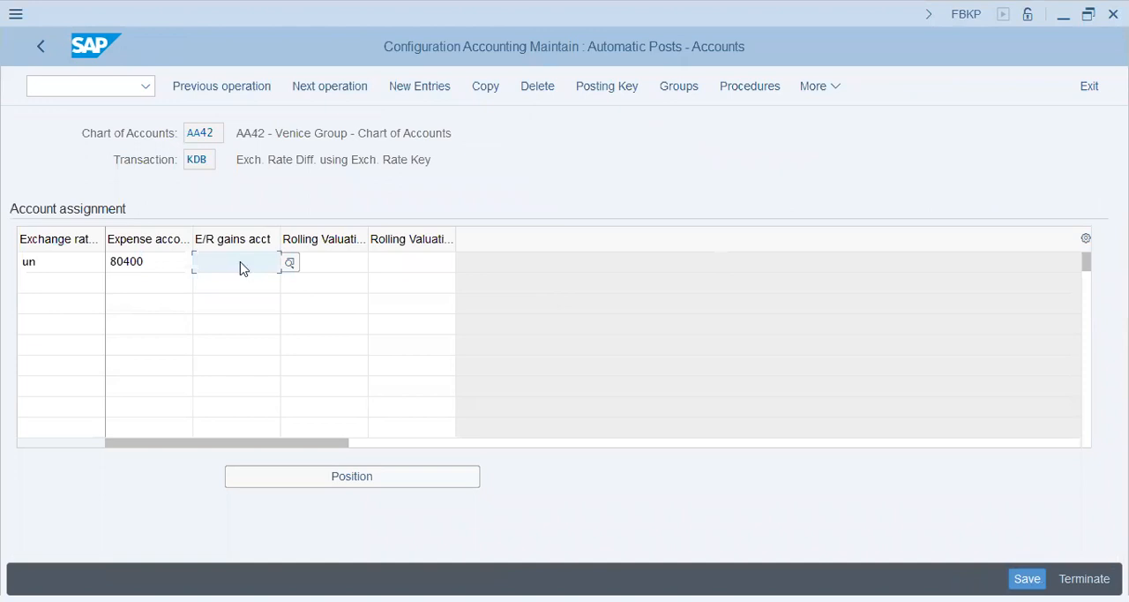
{"action": "key", "text": "alt+Tab"}
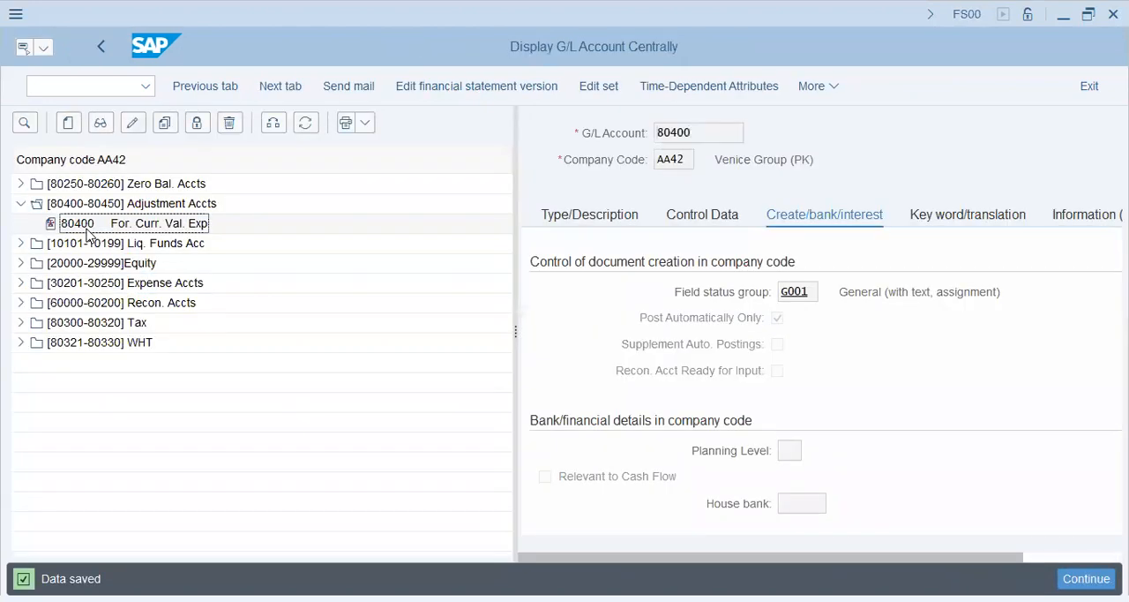
{"action": "key", "text": "alt+Tab"}
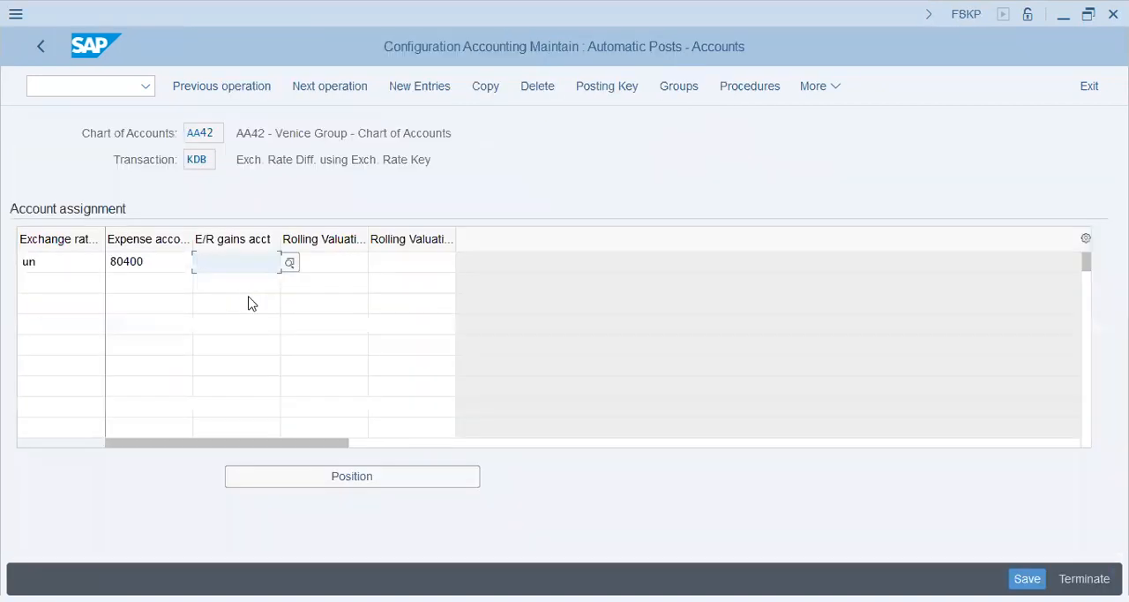
{"action": "key", "text": "alt+Tab"}
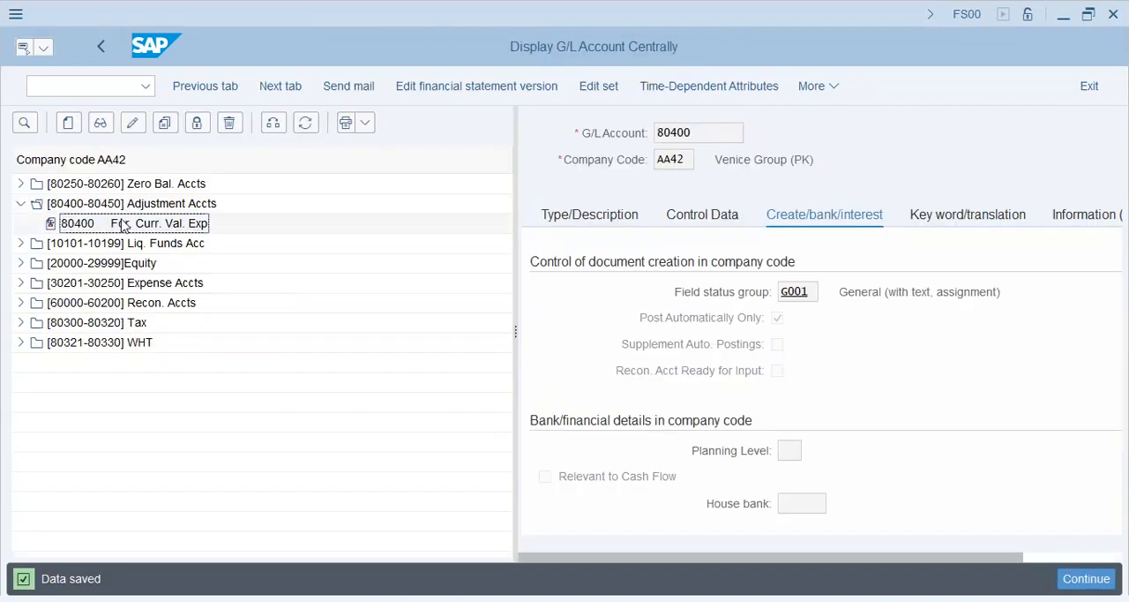
Copy G/L account 80400 in company code AA42 as the template for new account 80410
{"action": "left_click", "coordinate": [165, 122]}
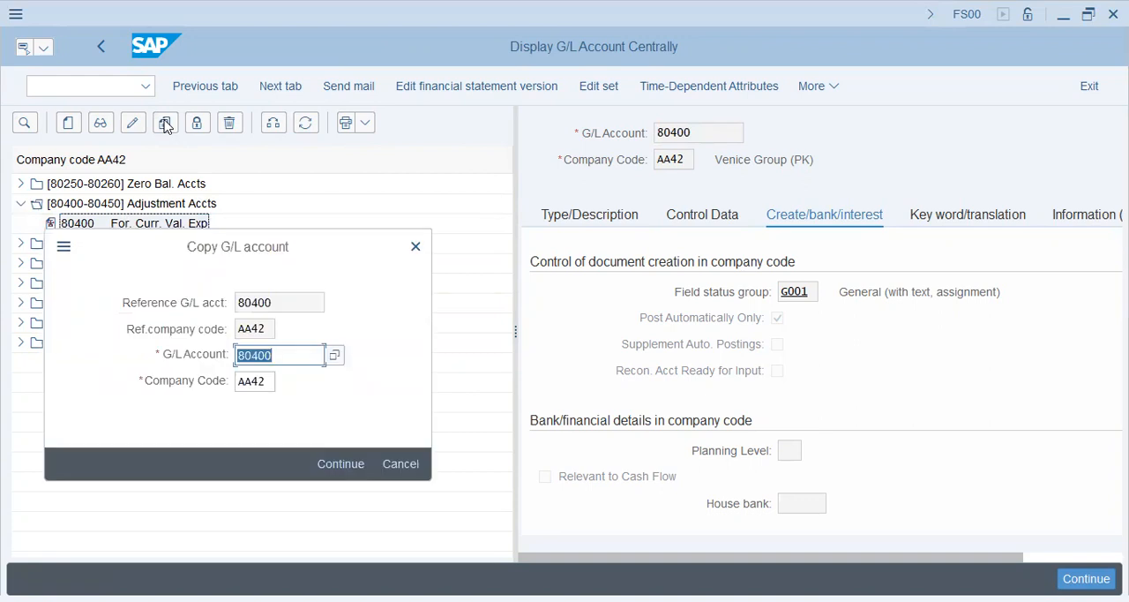
{"action": "key", "text": "Left"}
{"action": "key", "text": "shift+Left"}
{"action": "type", "text": "1"}
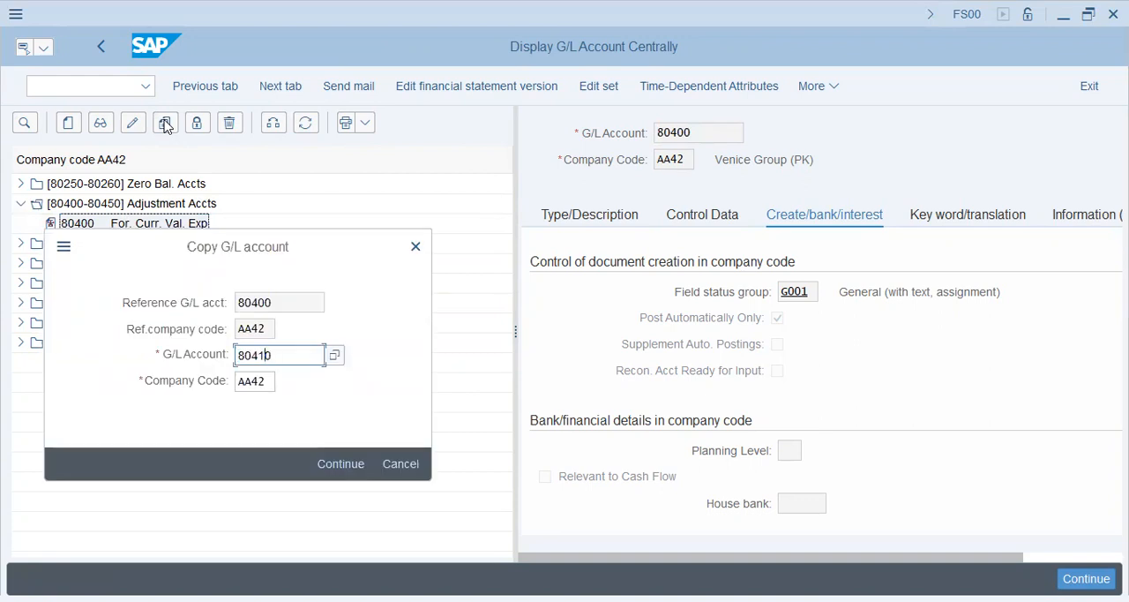
{"action": "key", "text": "Return"}
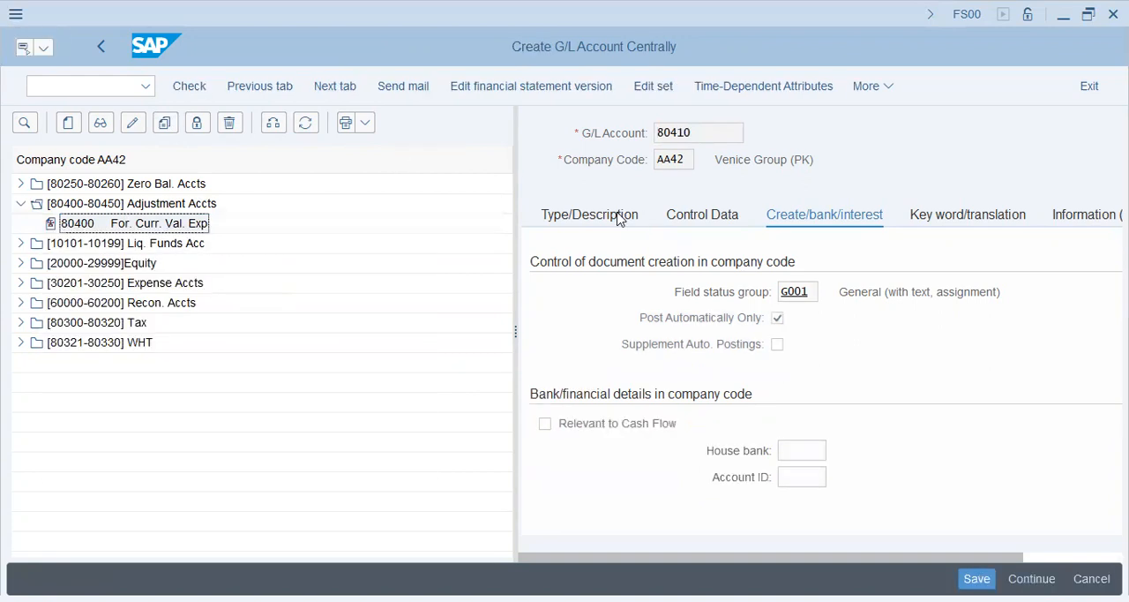
Change the short text of account 80410 to "For. Curr. Val. Gain"
{"action": "left_click", "coordinate": [618, 219]}
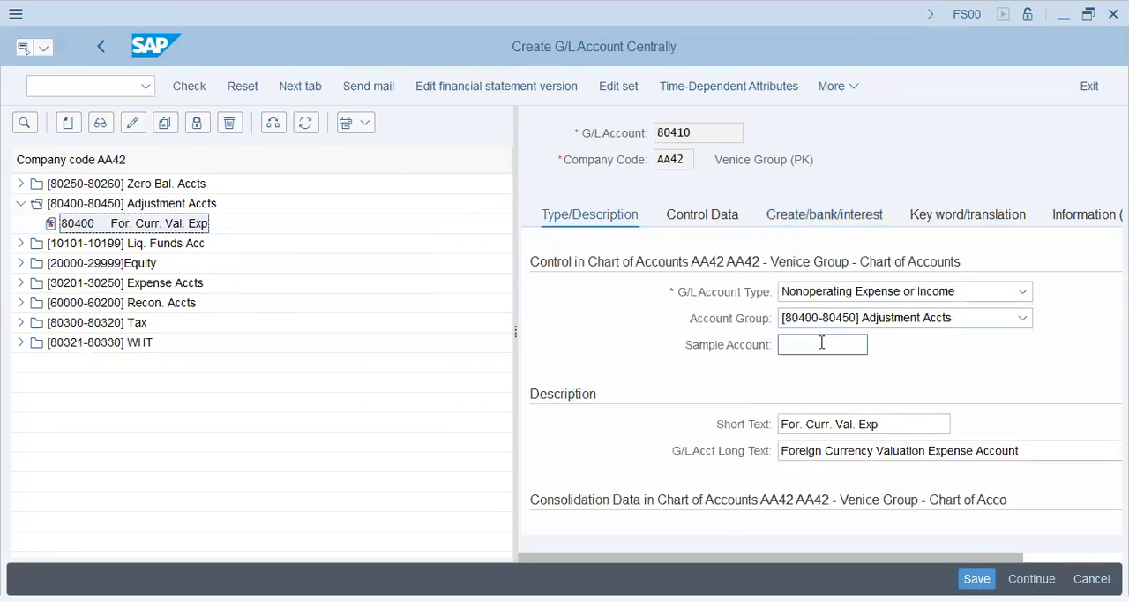
{"action": "left_click", "coordinate": [898, 424]}
{"action": "key", "text": "BackSpace"}
{"action": "key", "text": "BackSpace"}
{"action": "key", "text": "BackSpace"}
{"action": "type", "text": "Gain"}
Change the long text to "Foreign Currency Valuation Gains Account" and save account 80410
{"action": "key", "text": "Tab"}
{"action": "key", "text": "End"}
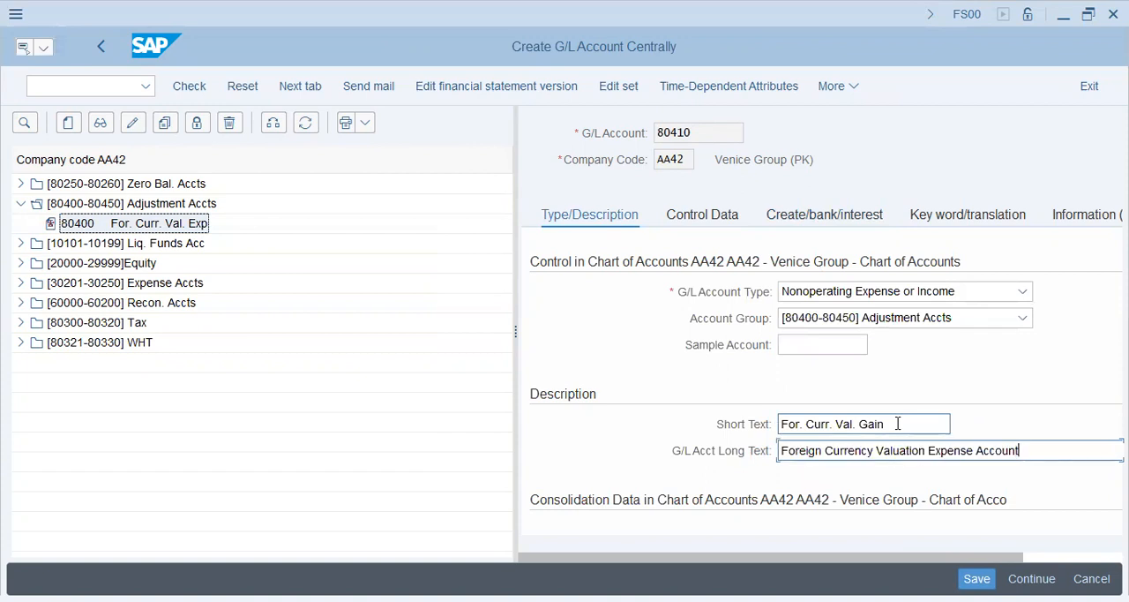
{"action": "key", "text": "shift+Right"}
{"action": "key", "text": "shift+Right"}
{"action": "key", "text": "shift+Right"}
{"action": "key", "text": "shift+Right"}
{"action": "key", "text": "shift+Right"}
{"action": "key", "text": "shift+Right"}
{"action": "key", "text": "shift+Right"}
{"action": "type", "text": "Gains"}
{"action": "key", "text": "Return"}
{"action": "key", "text": "ctrl+s"}
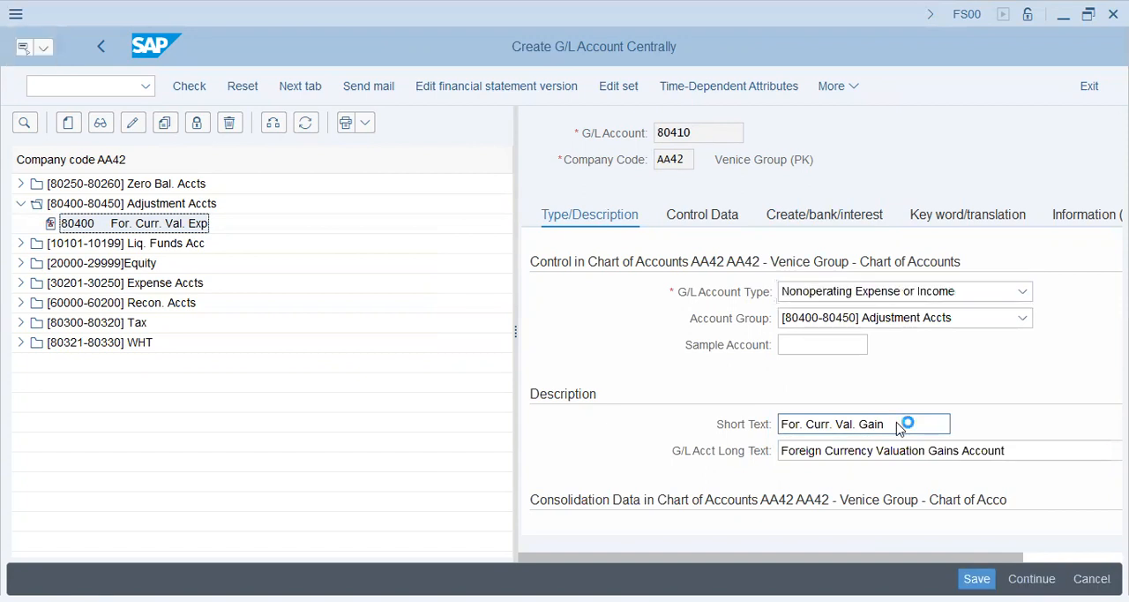
Copy account number 80410 and assign it as the E/R gains account of the UN entry in the KDB posting configuration
{"action": "left_click_drag", "start_coordinate": [701, 133], "coordinate": [533, 129]}
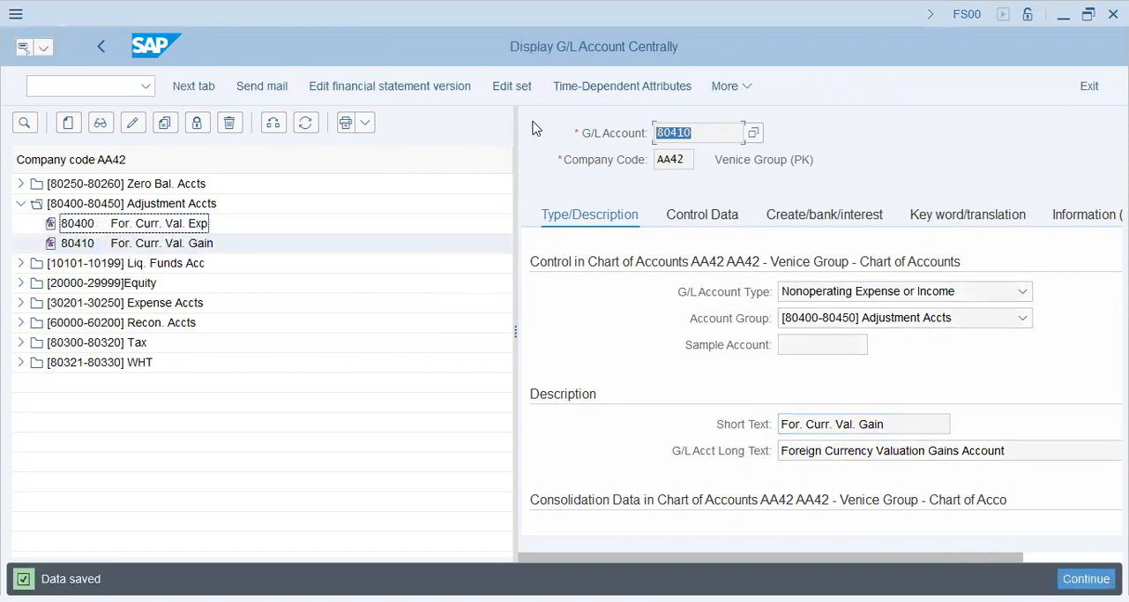
{"action": "key", "text": "ctrl+c"}
{"action": "key", "text": "alt+Tab"}
{"action": "key", "text": "ctrl+v"}
{"action": "key", "text": "Return"}
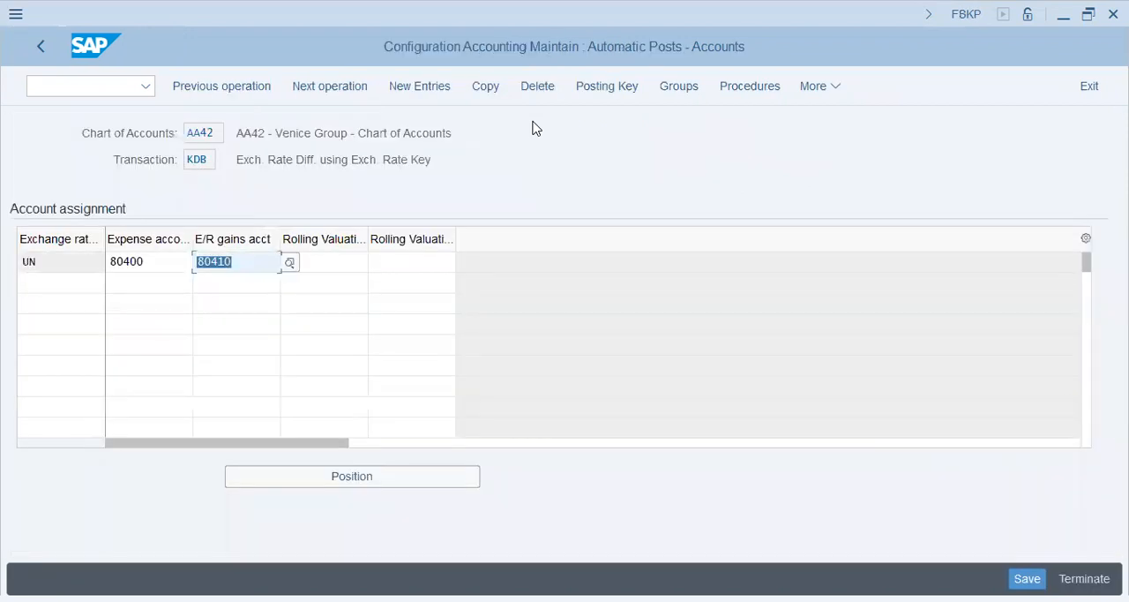
Save the KDB account assignment to the AA42 Venice Group customizing request, finding it among the user's own requests
{"action": "key", "text": "ctrl+s"}
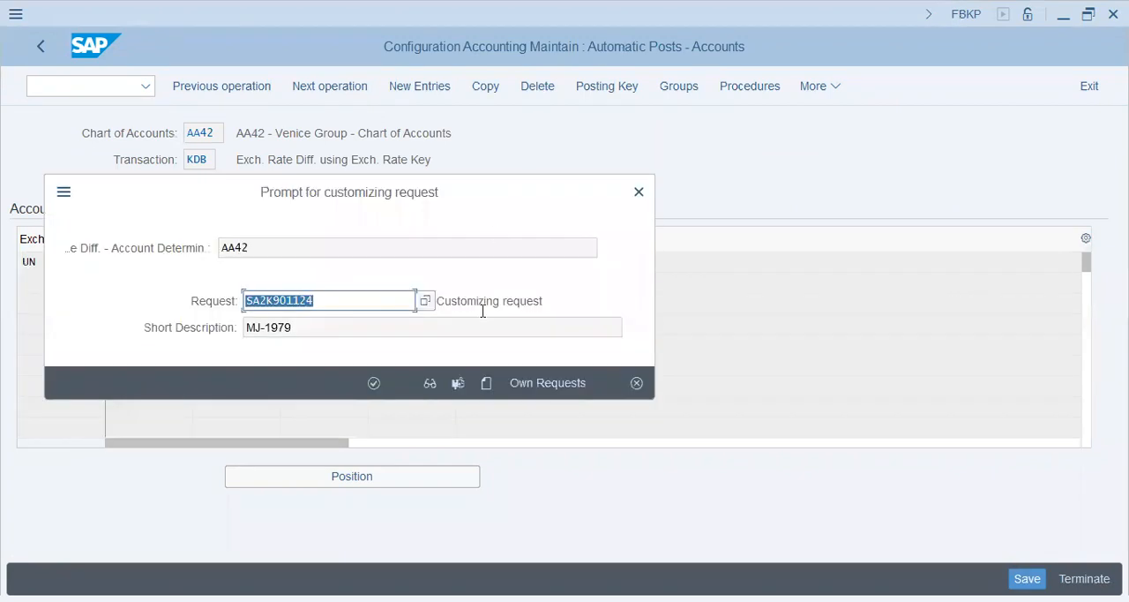
{"action": "left_click", "coordinate": [541, 382]}
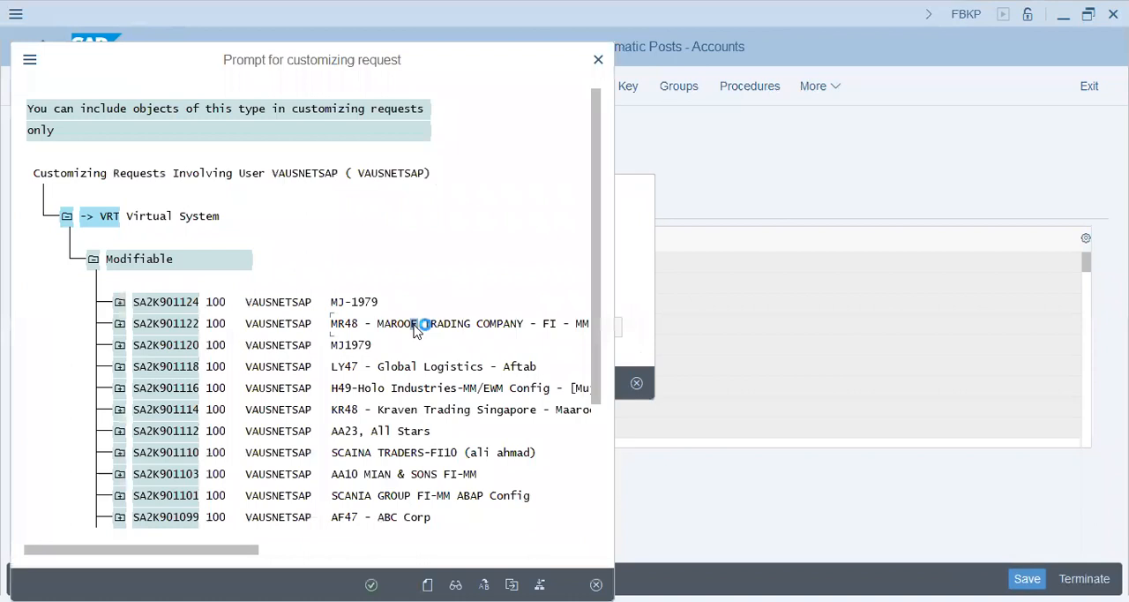
{"action": "key", "text": "ctrl+f"}
{"action": "type", "text": "aa"}
{"action": "key", "text": "Return"}
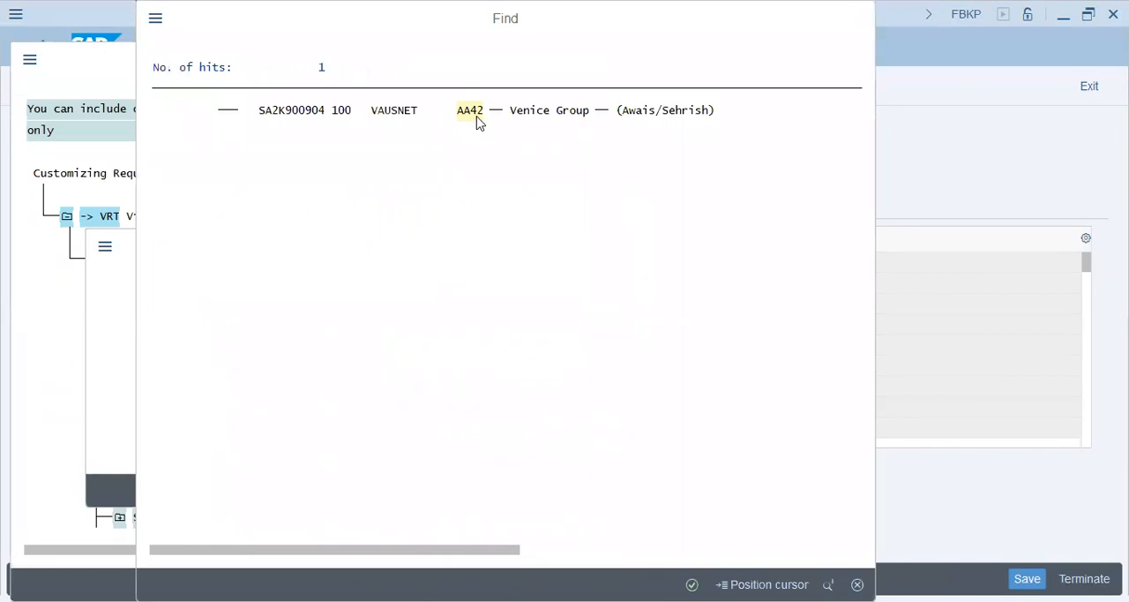
{"action": "double_click", "coordinate": [478, 123]}
{"action": "double_click", "coordinate": [406, 160]}
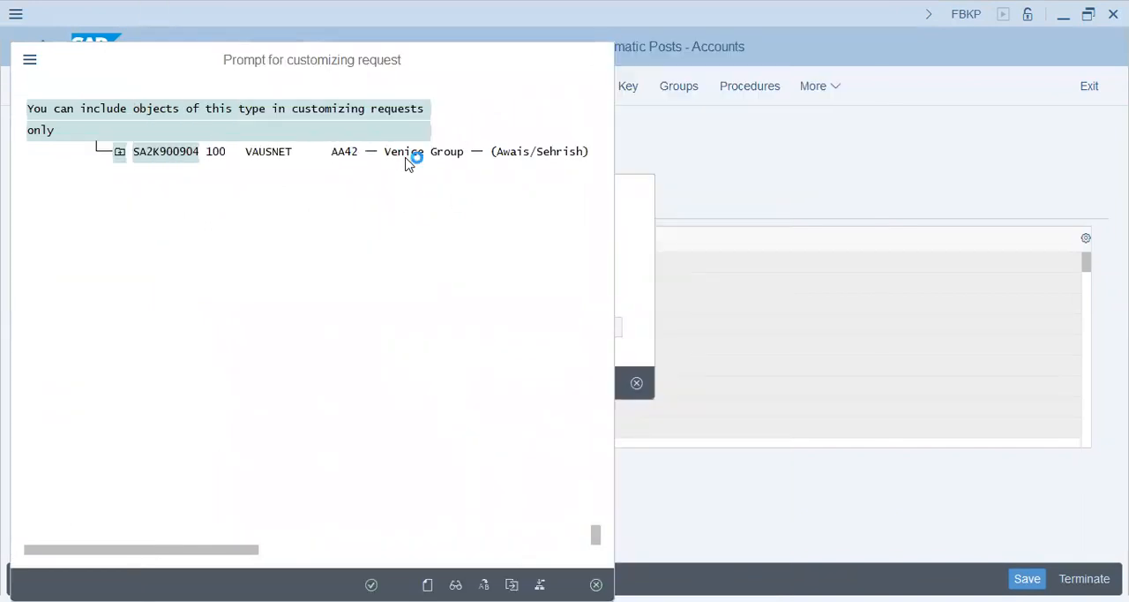
{"action": "key", "text": "Return"}
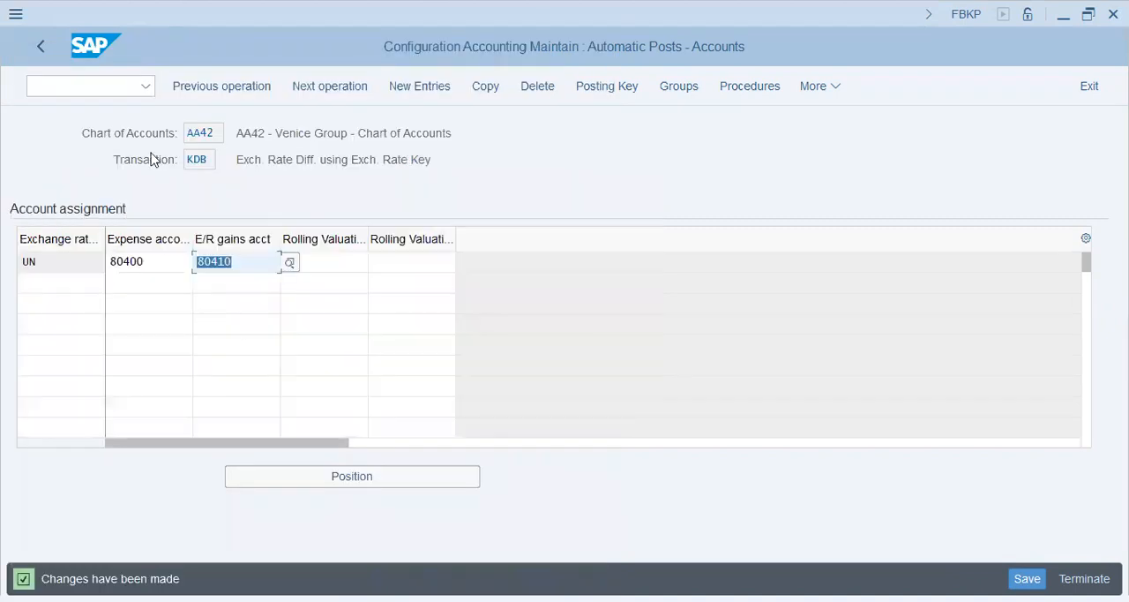
Check the KDF account determination for open items, review the KDB assignment again and return to the posting groups
{"action": "left_click", "coordinate": [42, 47]}
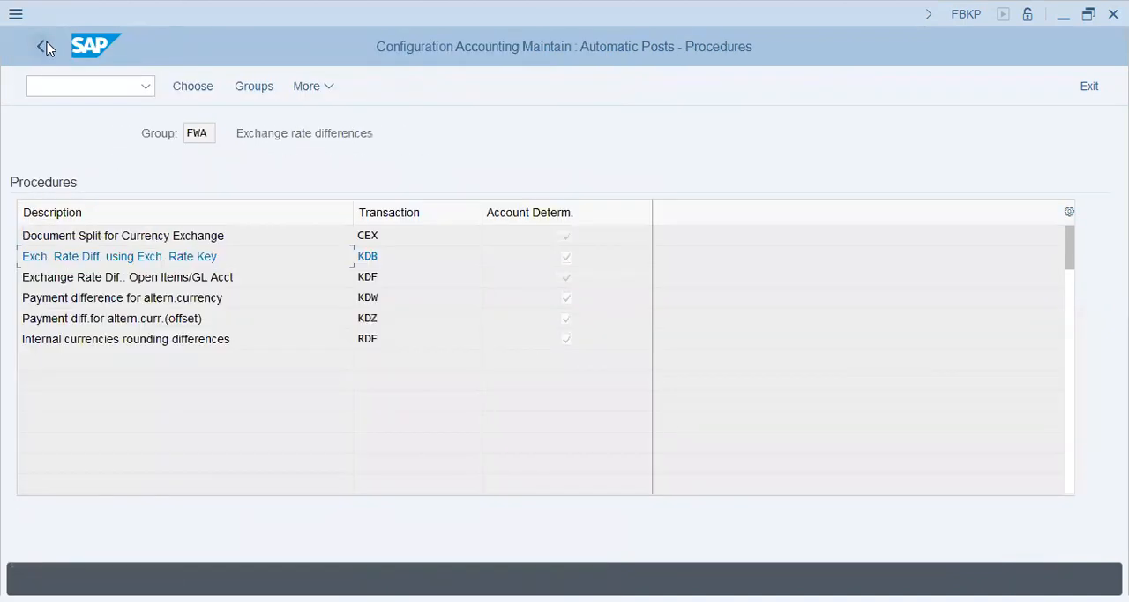
{"action": "double_click", "coordinate": [227, 281]}
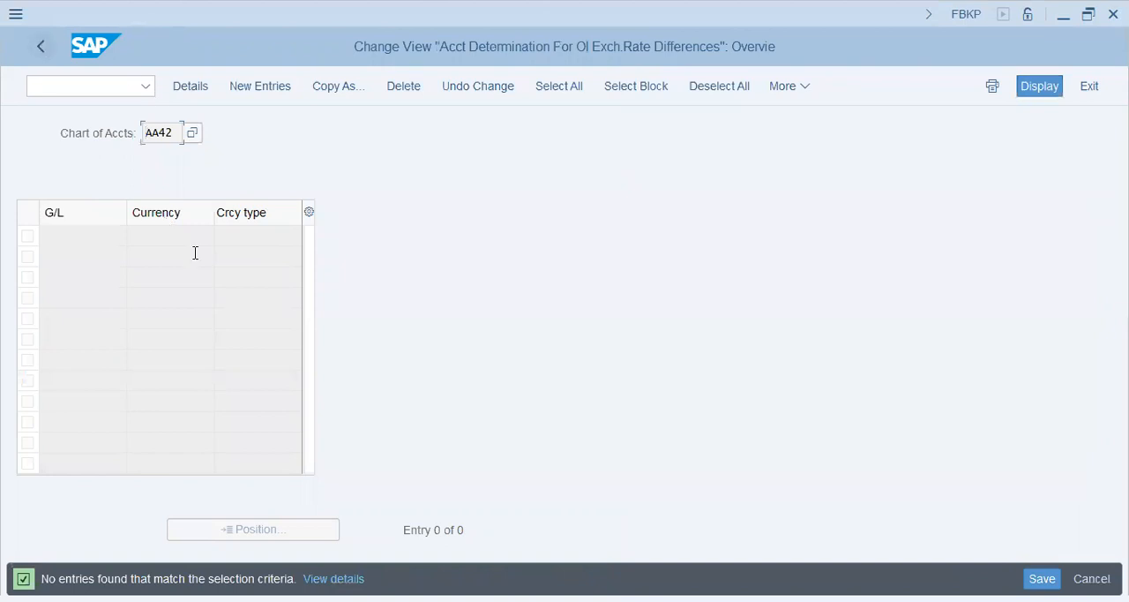
{"action": "double_click", "coordinate": [378, 256]}
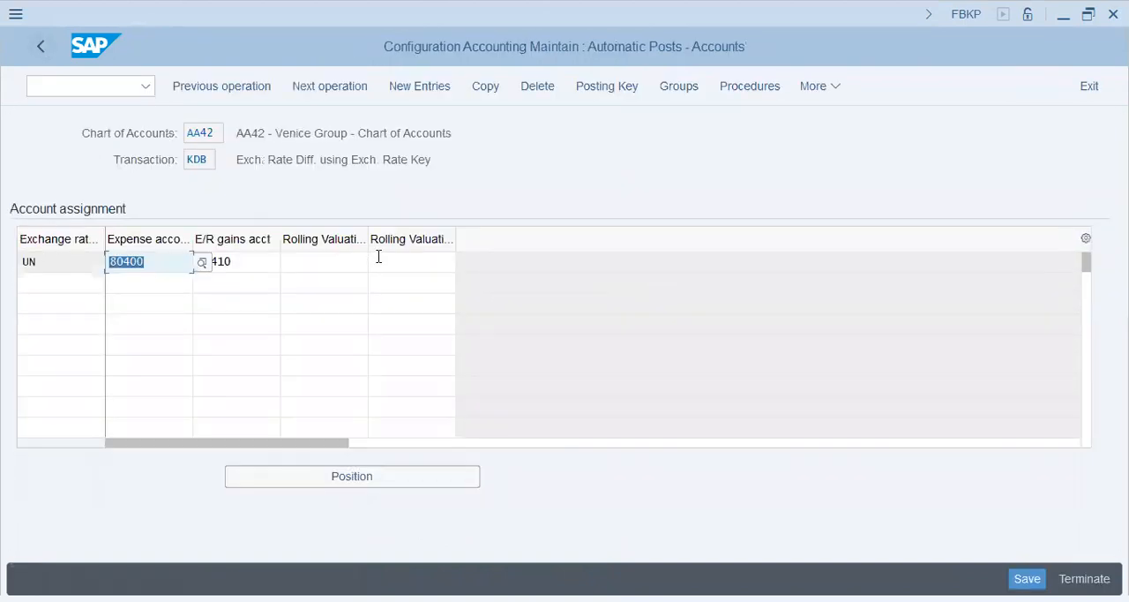
{"action": "left_click", "coordinate": [40, 47]}
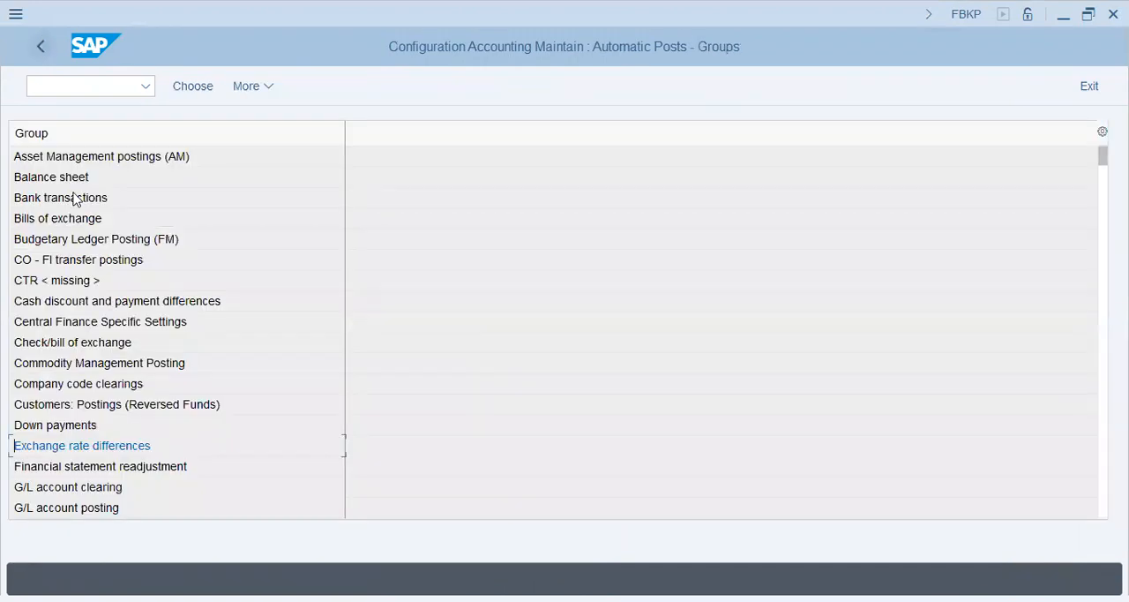
Restart transaction FBKP and open the Exchange rate differences group of the automatic postings
{"action": "left_click", "coordinate": [85, 89]}
{"action": "type", "text": "/nfbkp"}
{"action": "key", "text": "Return"}
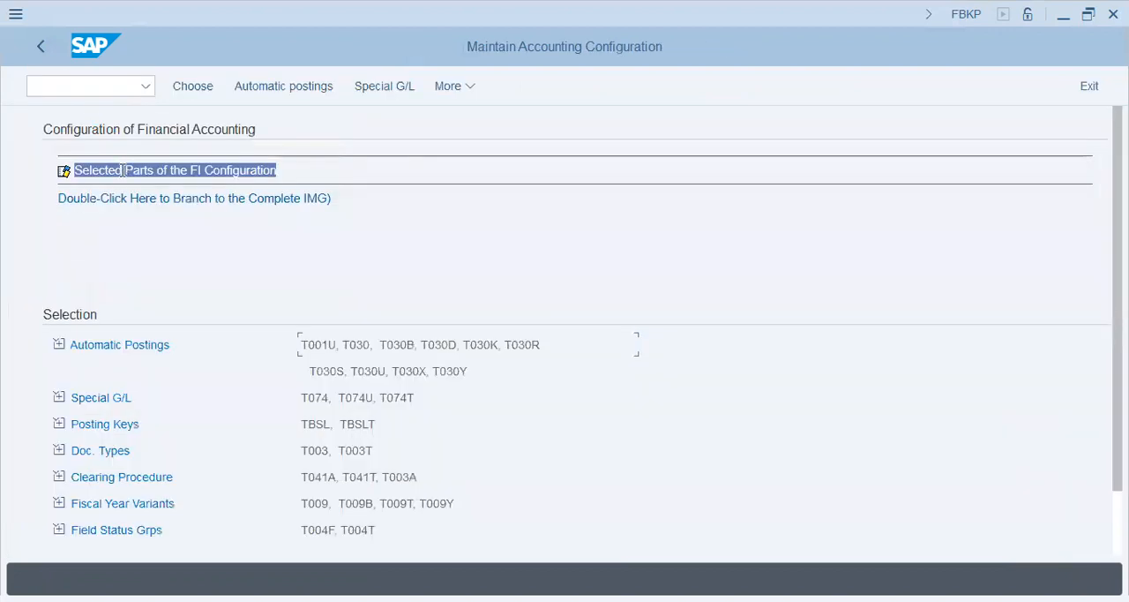
{"action": "left_click", "coordinate": [123, 353]}
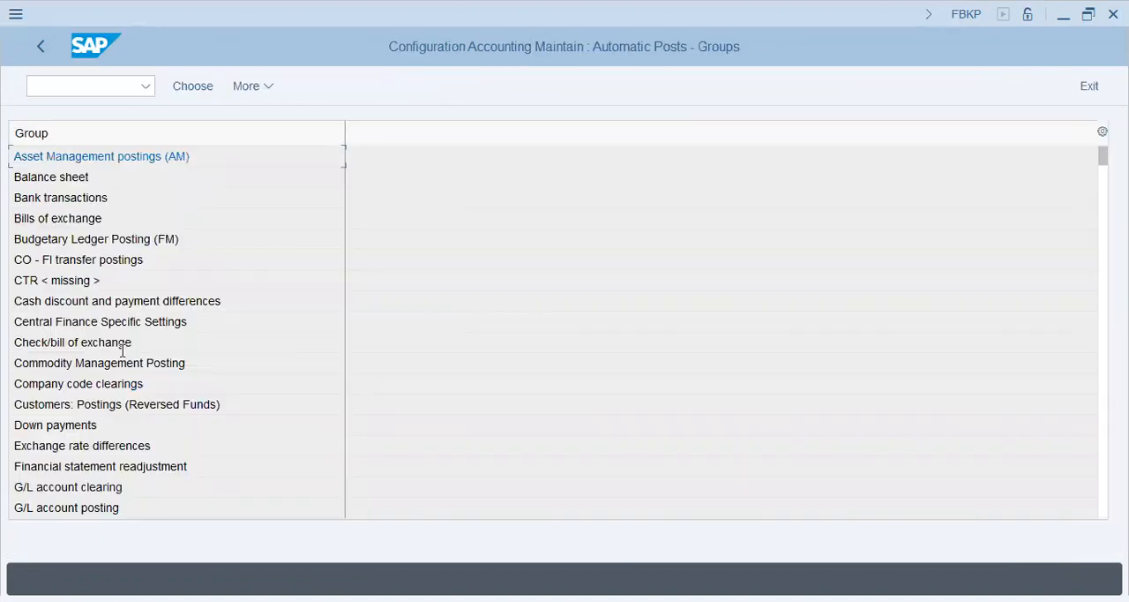
{"action": "double_click", "coordinate": [70, 446]}
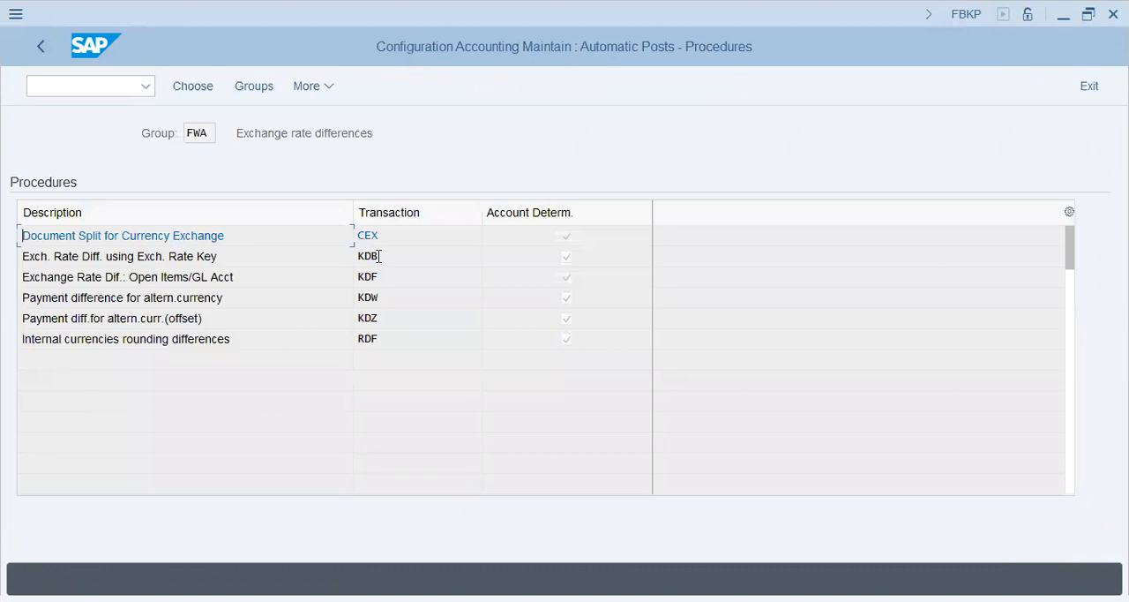
Open the KDB procedure for chart of accounts AA42 with the valuation area changed to 01
{"action": "double_click", "coordinate": [378, 262]}
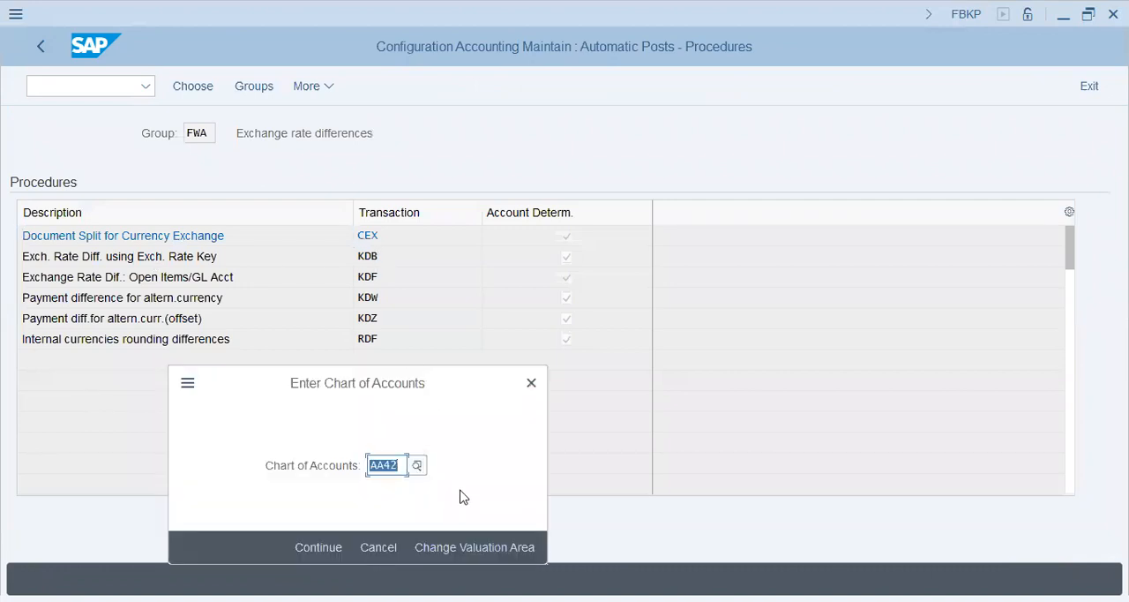
{"action": "left_click", "coordinate": [474, 547]}
{"action": "left_click", "coordinate": [369, 358]}
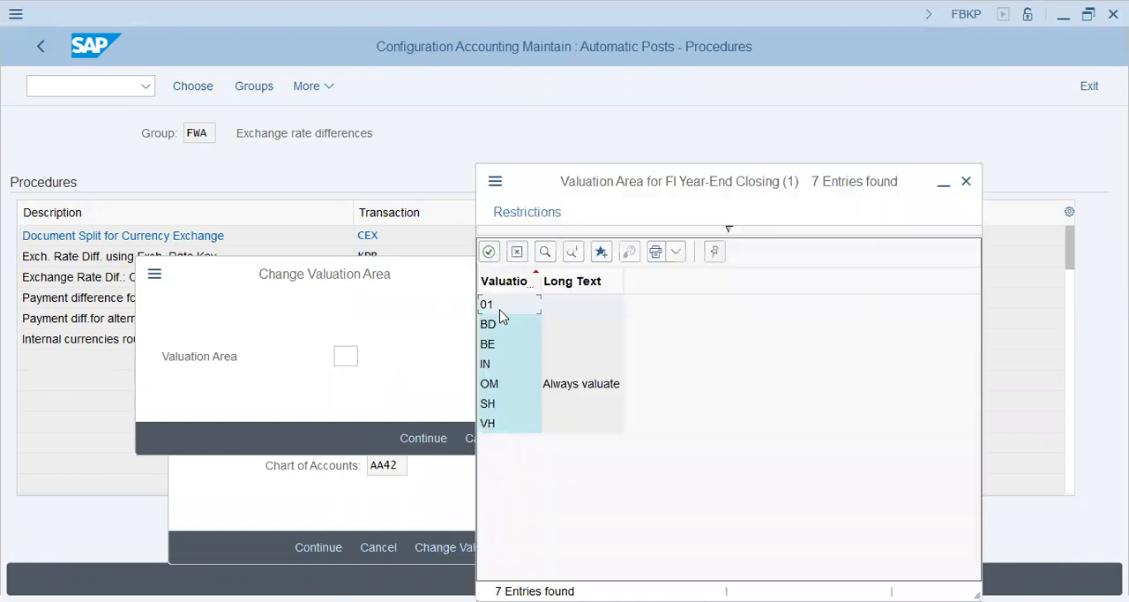
{"action": "left_click", "coordinate": [491, 303]}
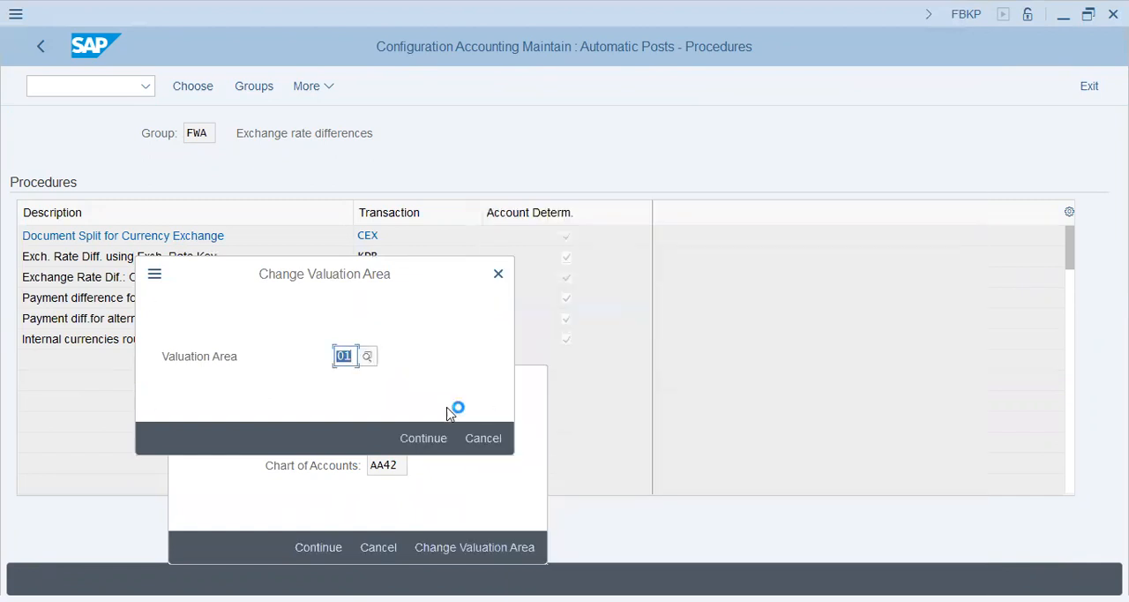
{"action": "left_click", "coordinate": [418, 445]}
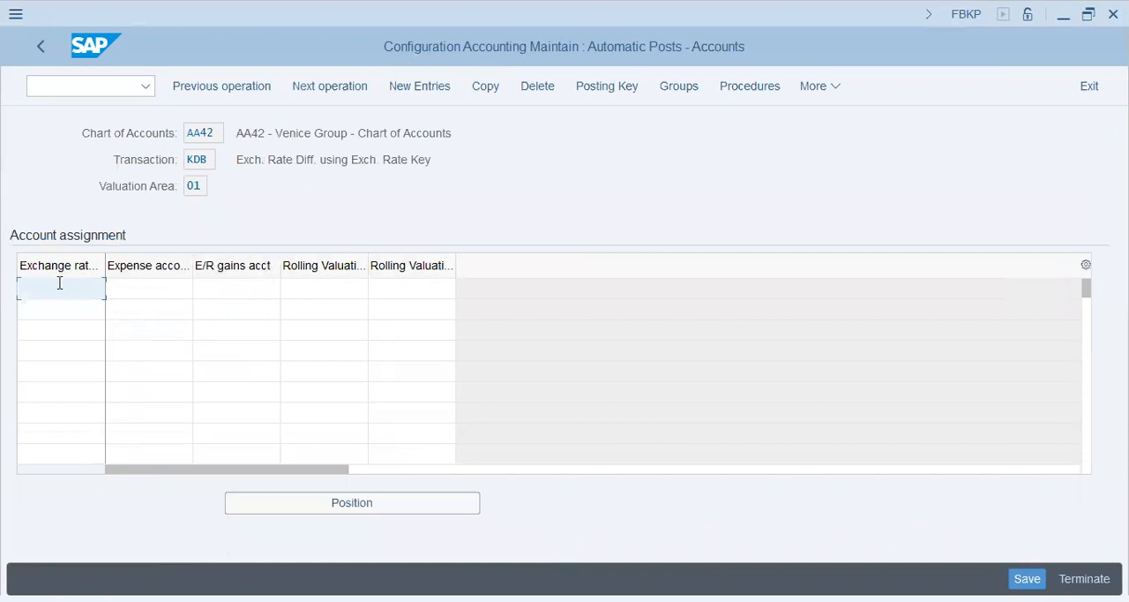
{"action": "left_click", "coordinate": [198, 185]}
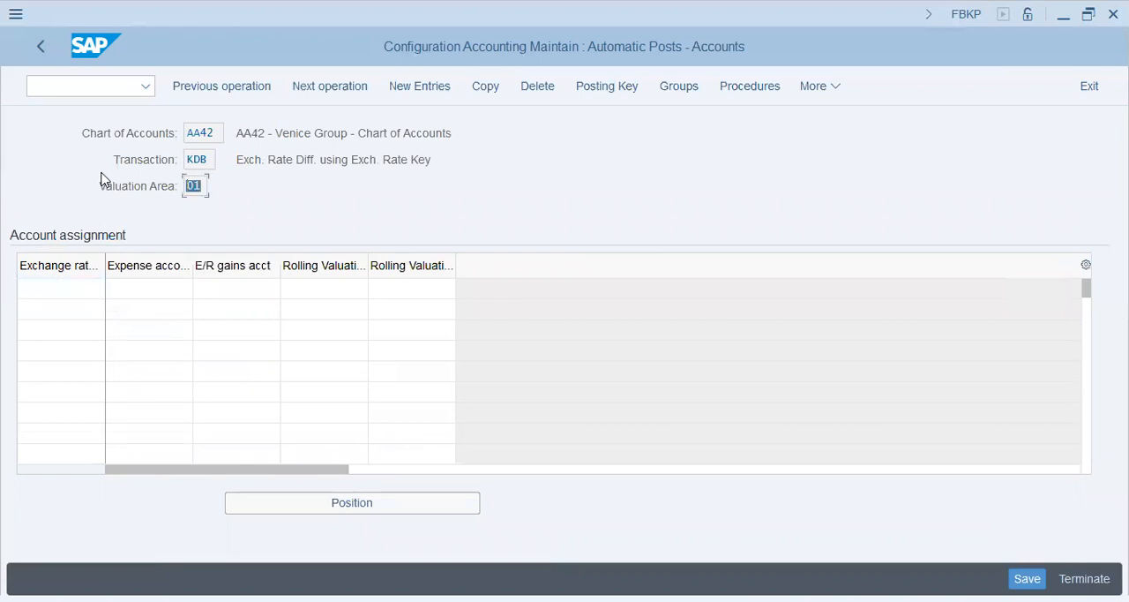